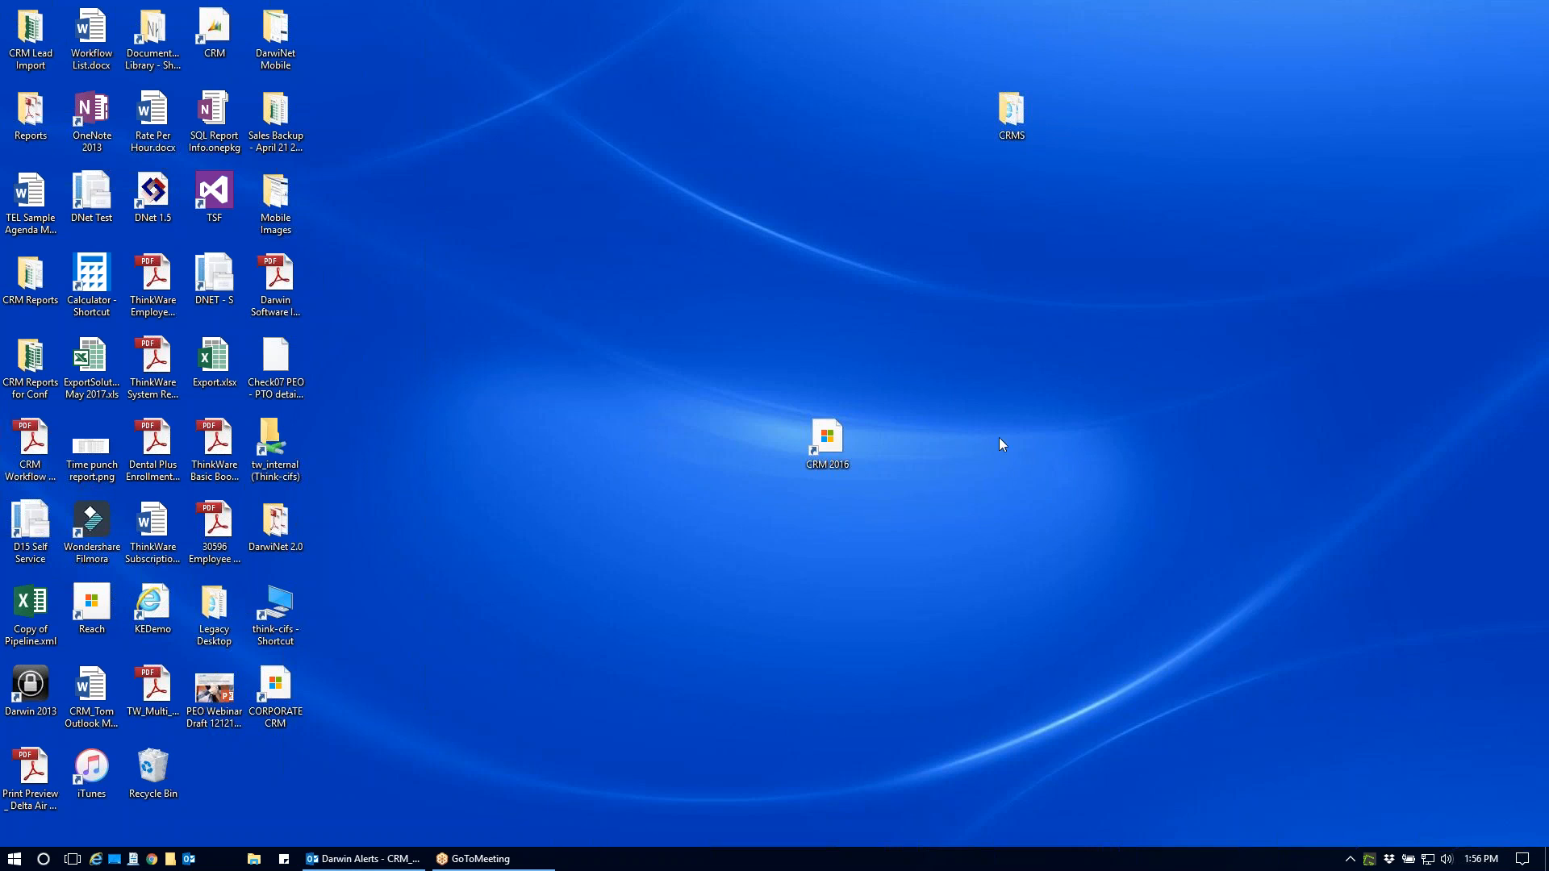
# Open the CRM 2016 site from the desktop and maximize its browser window.
pyautogui.doubleClick(831, 447)
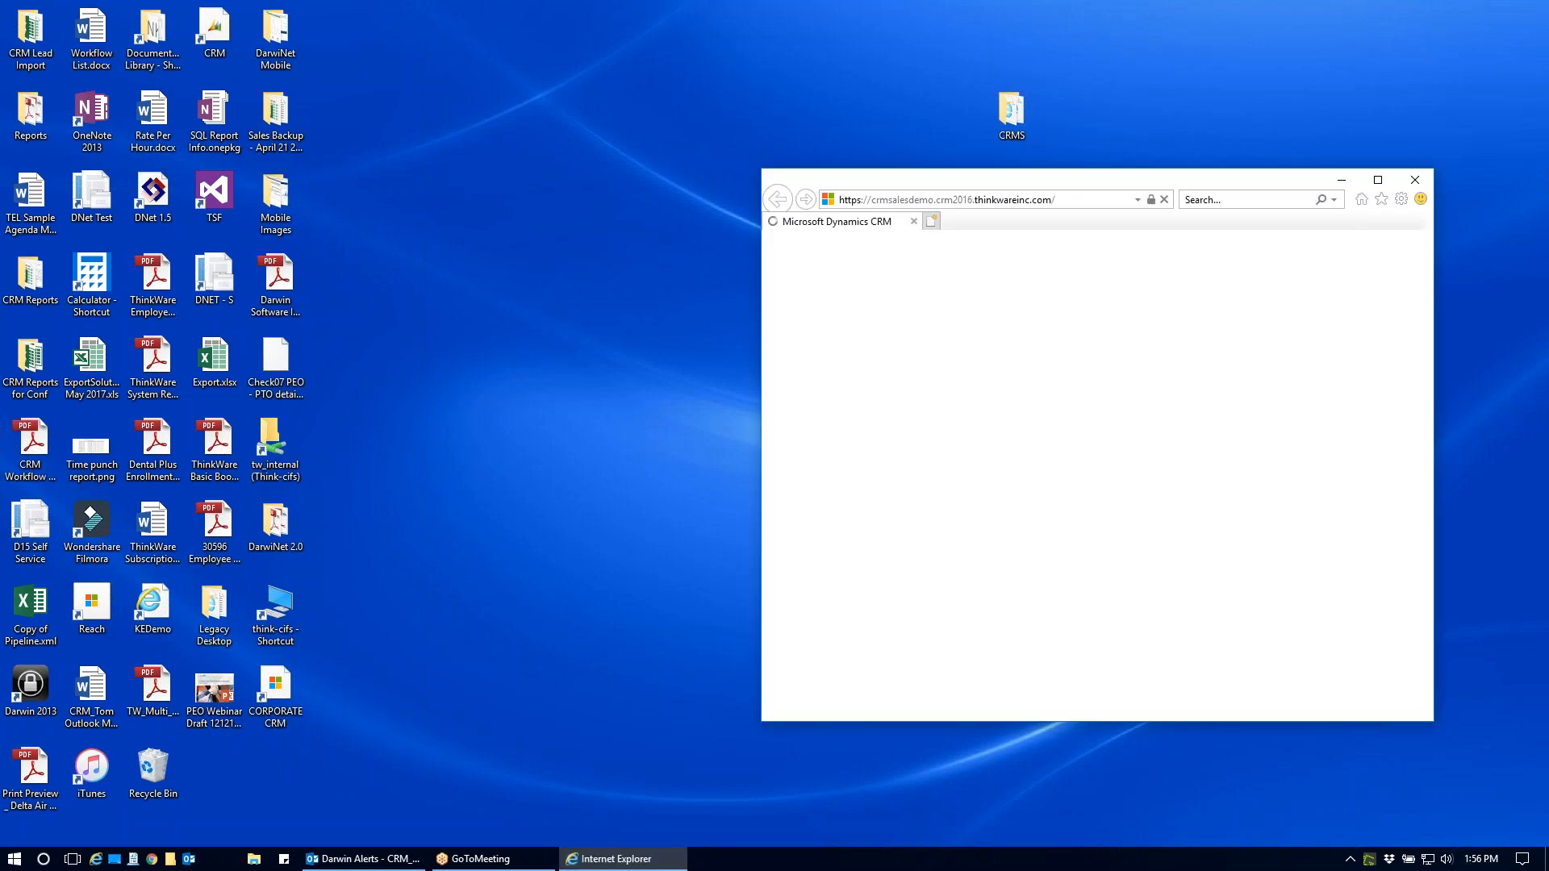
pyautogui.click(831, 492)
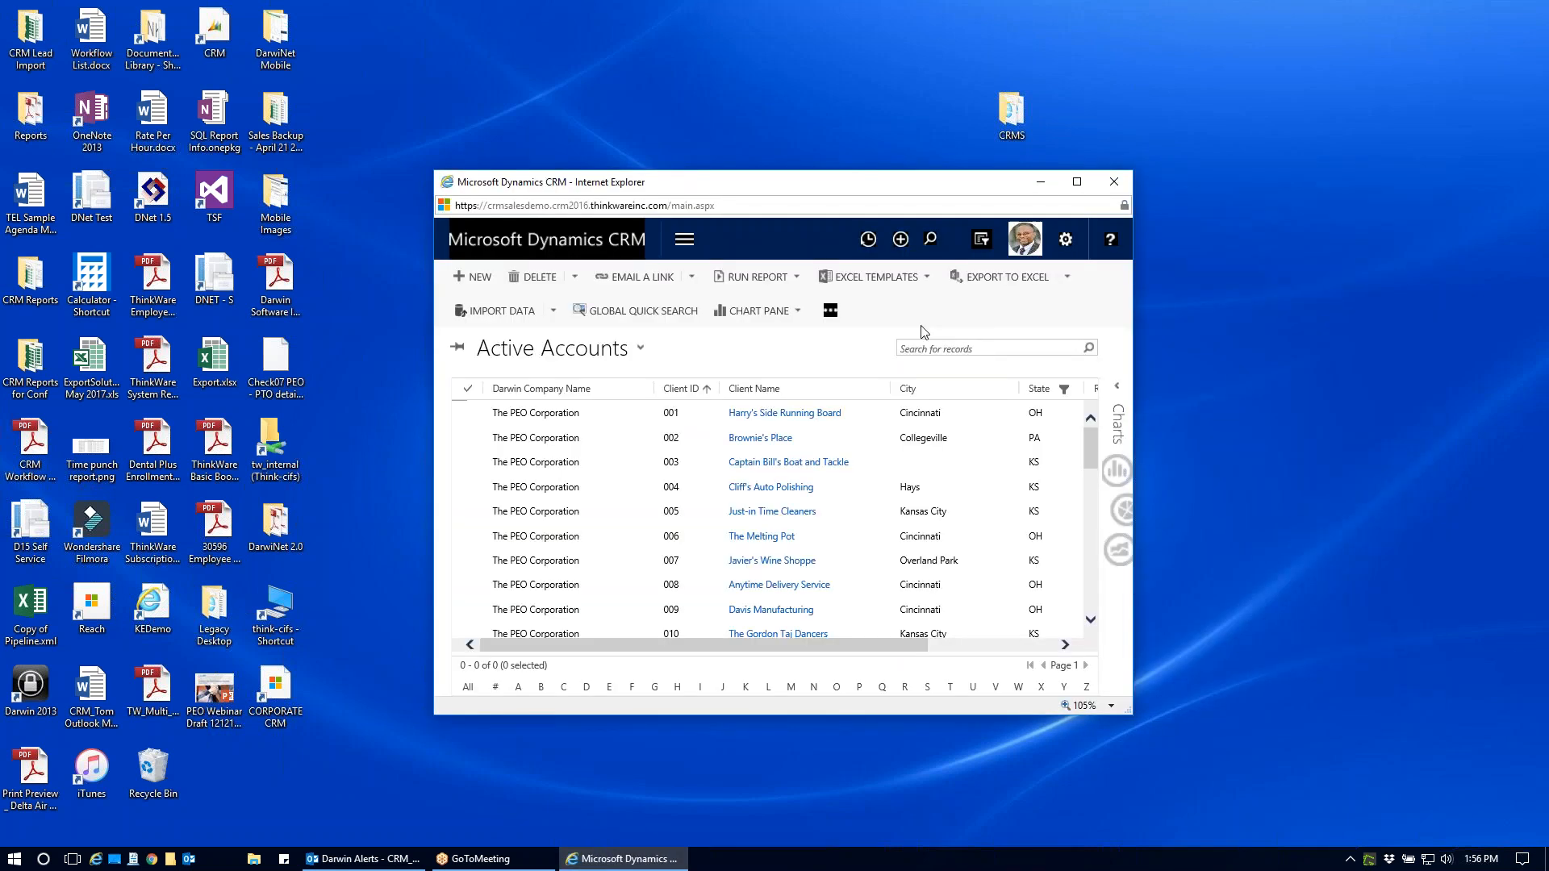
pyautogui.doubleClick(1064, 182)
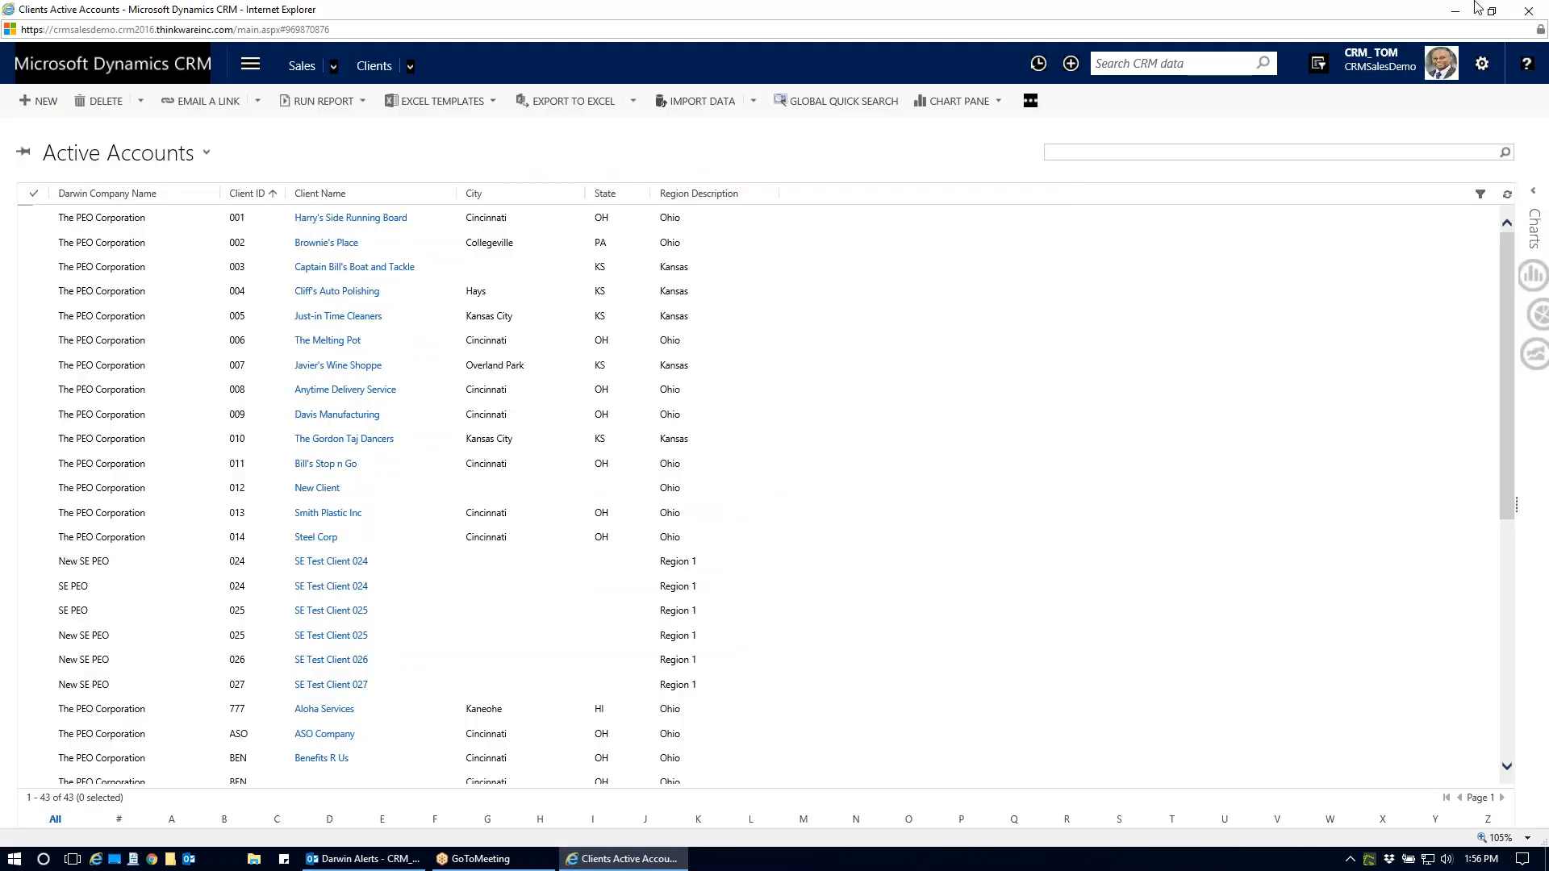
pyautogui.click(1511, 38)
pyautogui.click(1013, 322)
# Open the list of processes in the Process Center of the CRM settings.
pyautogui.click(251, 70)
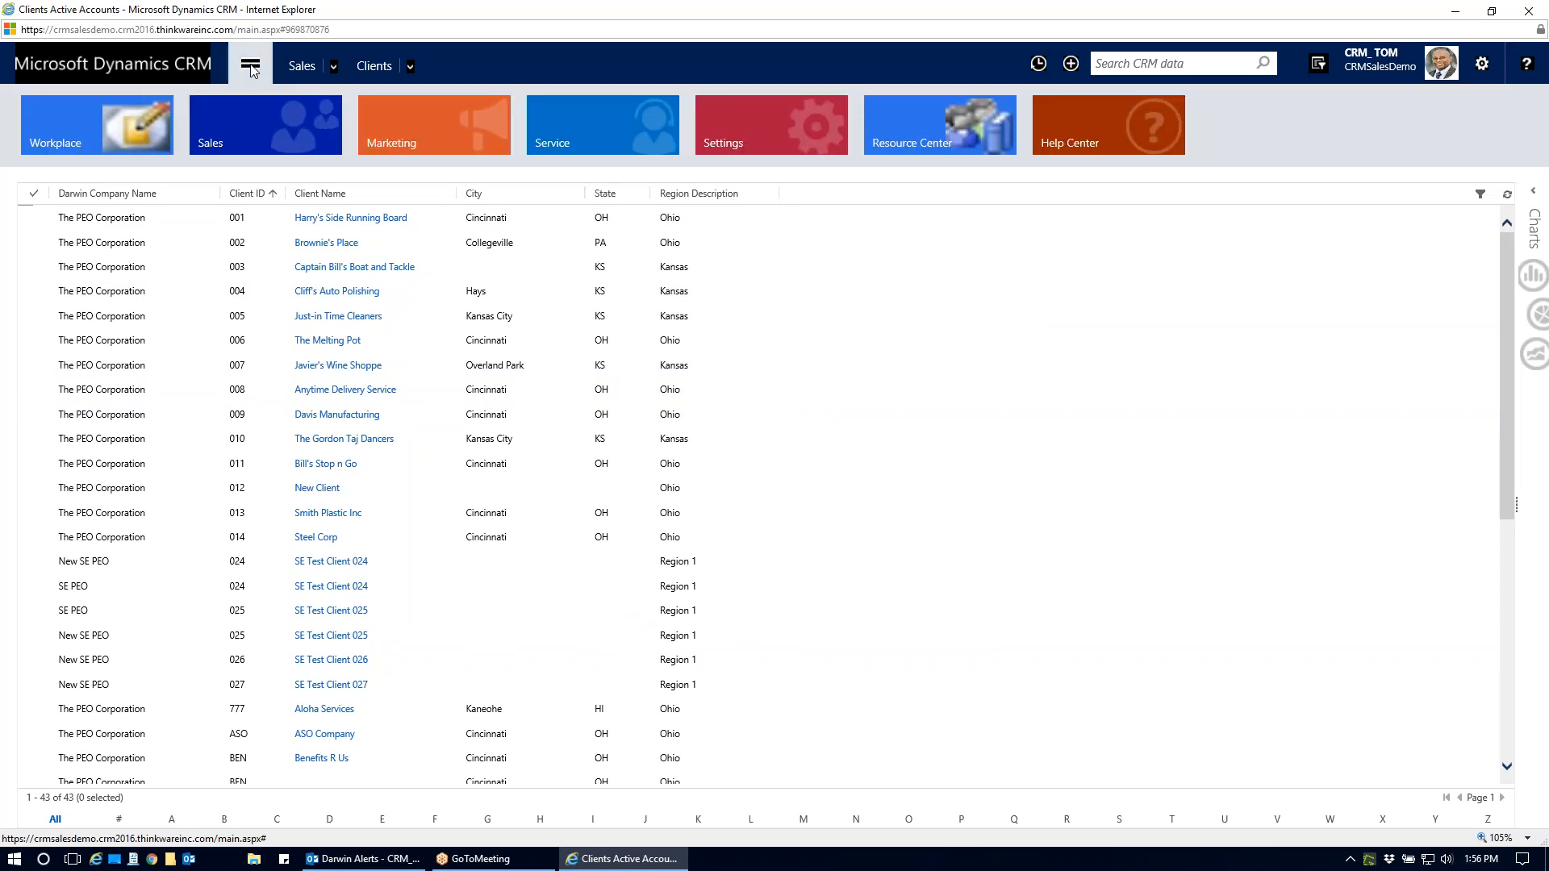
pyautogui.click(746, 139)
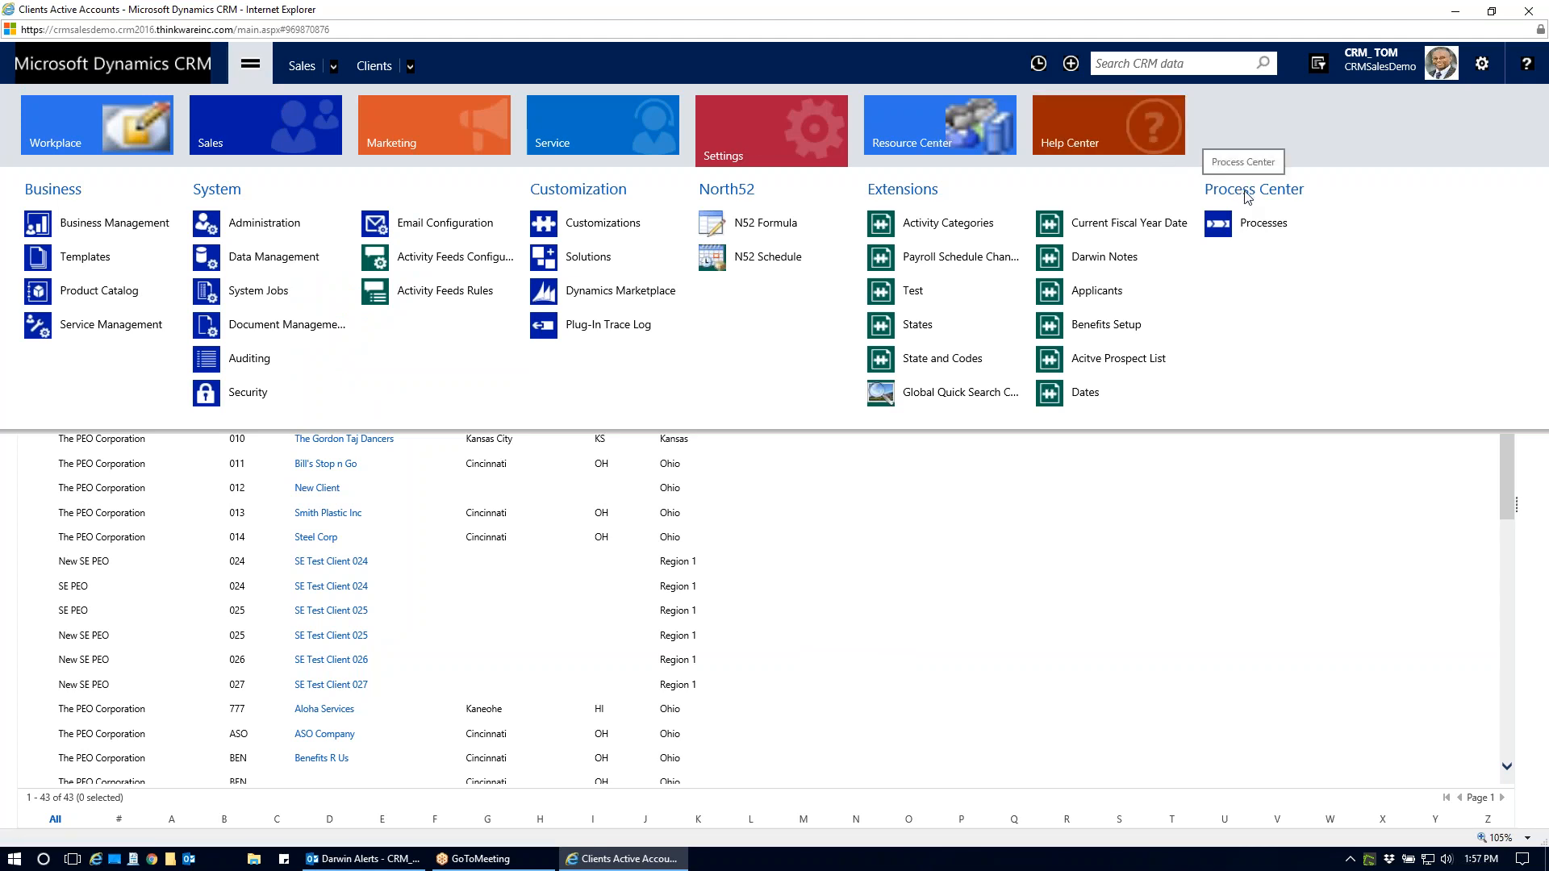
pyautogui.click(1278, 230)
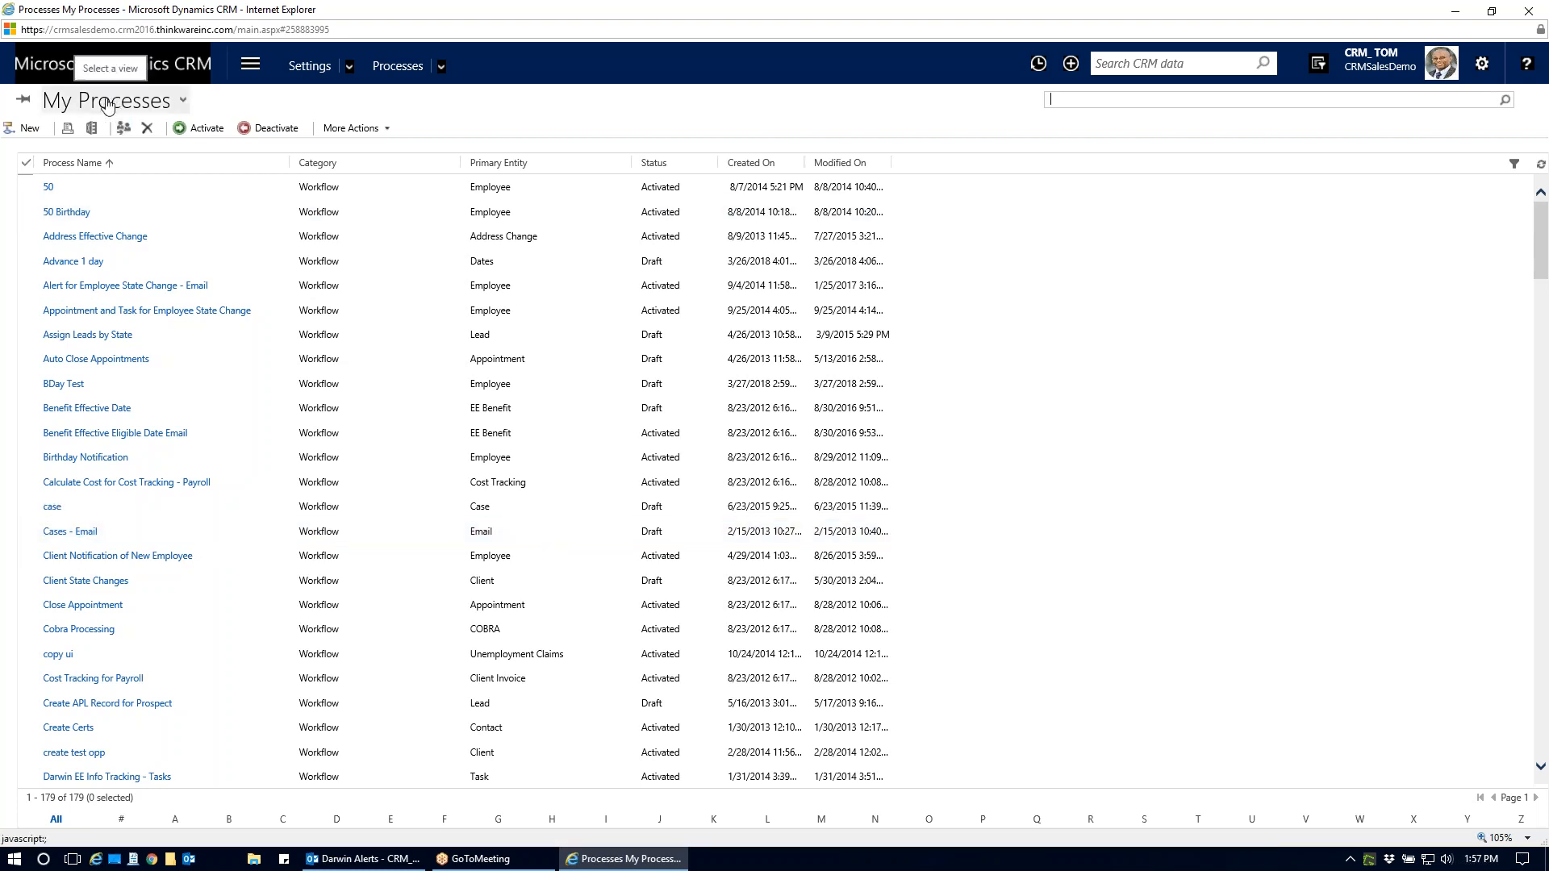
# Create a new blank process named "New Employee Alert - Confirmation To Client" with category Workflow and entity Employee.
pyautogui.click(26, 129)
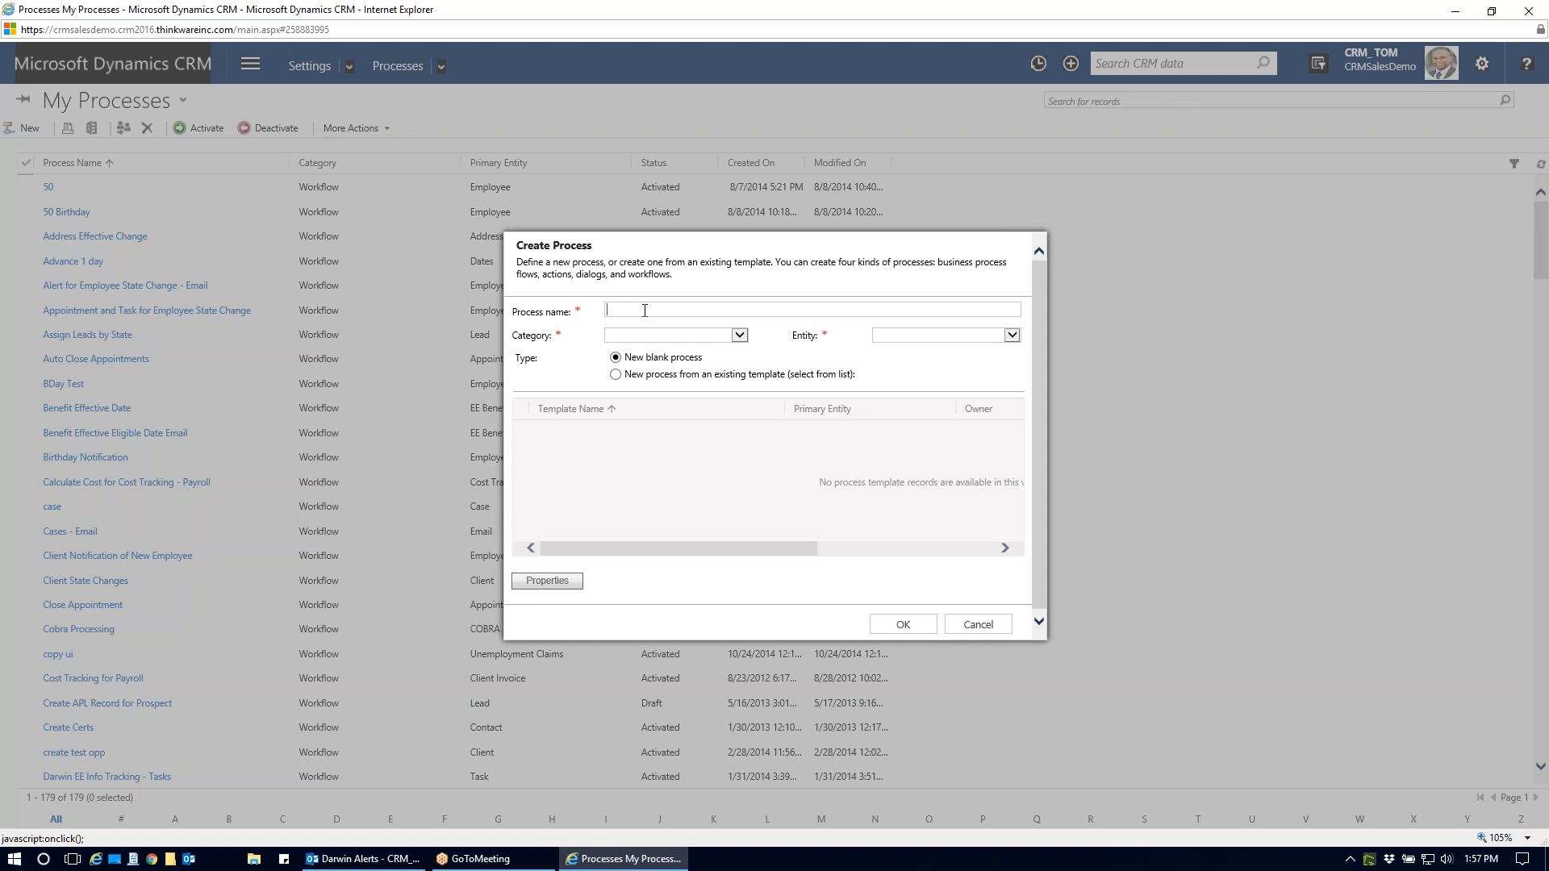
pyautogui.write('New Employee Alert - Confirmation To Client')
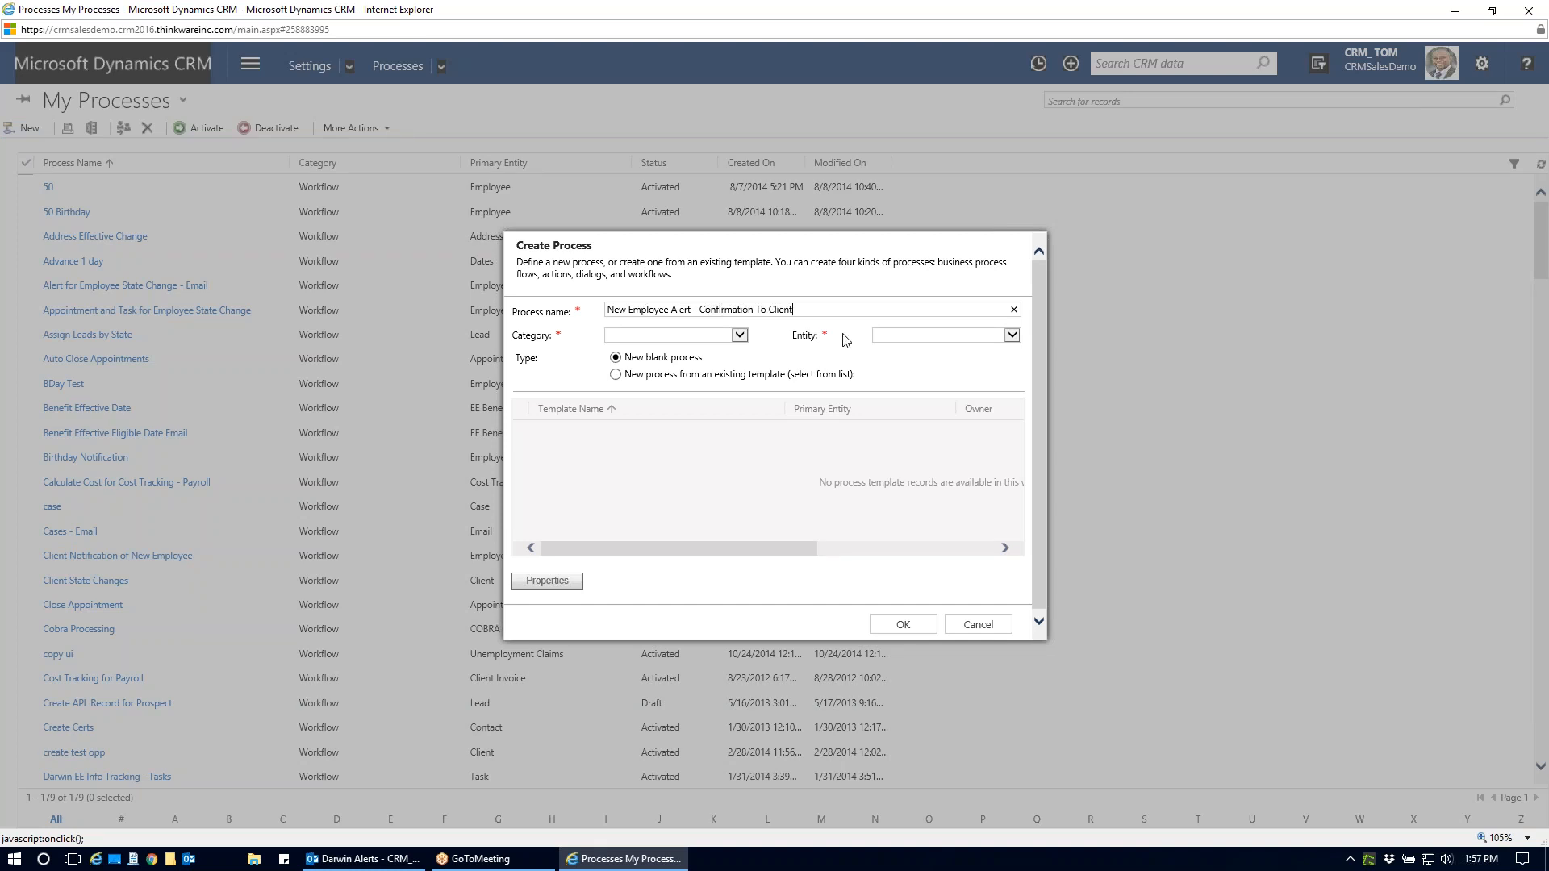
pyautogui.click(741, 336)
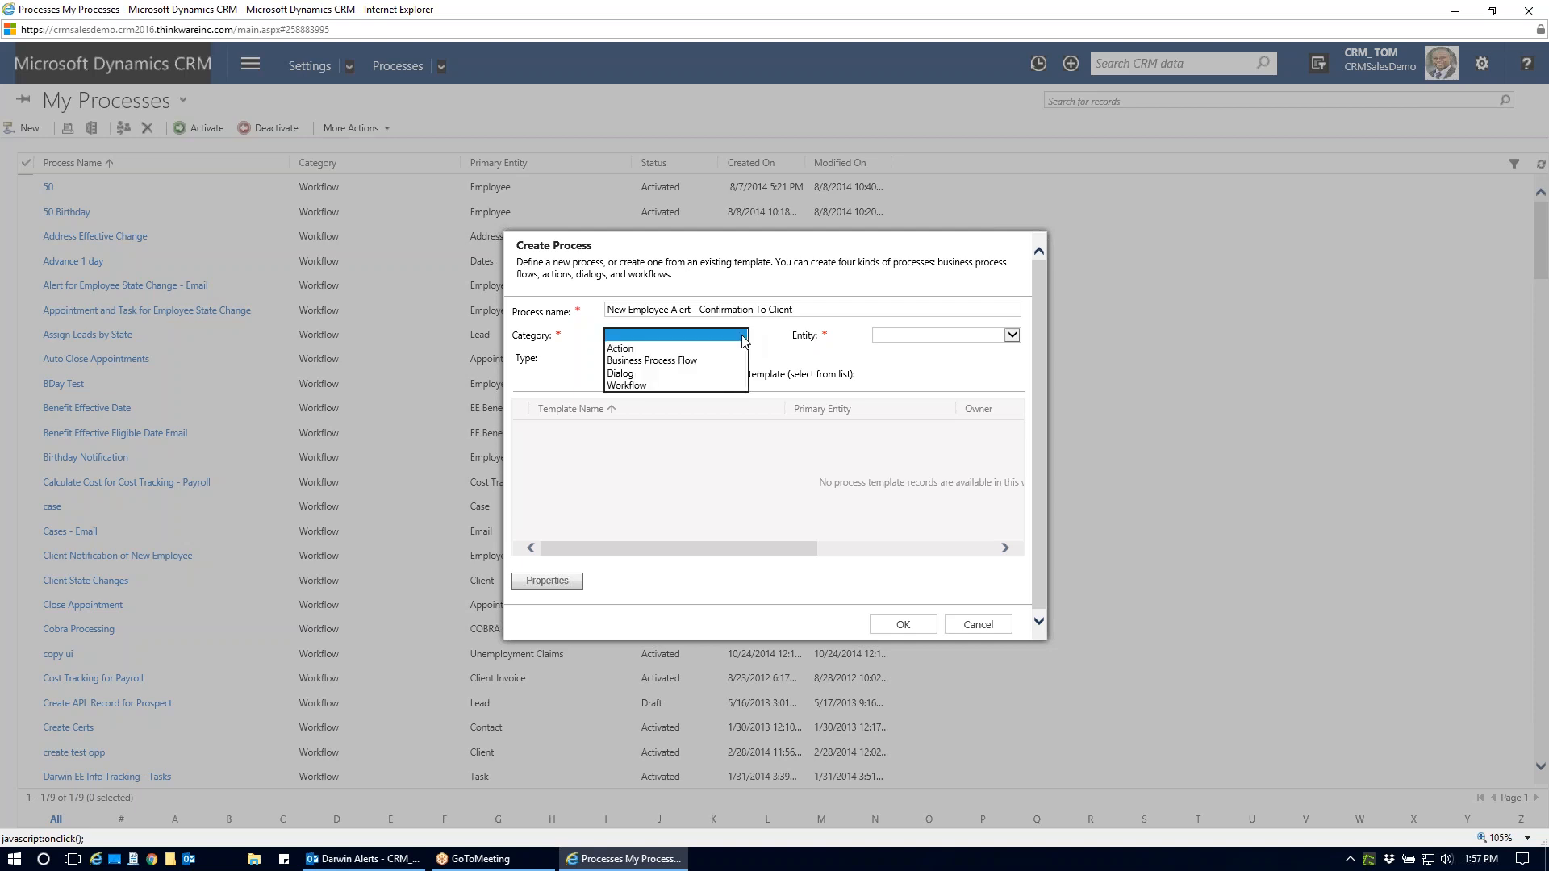
pyautogui.click(647, 385)
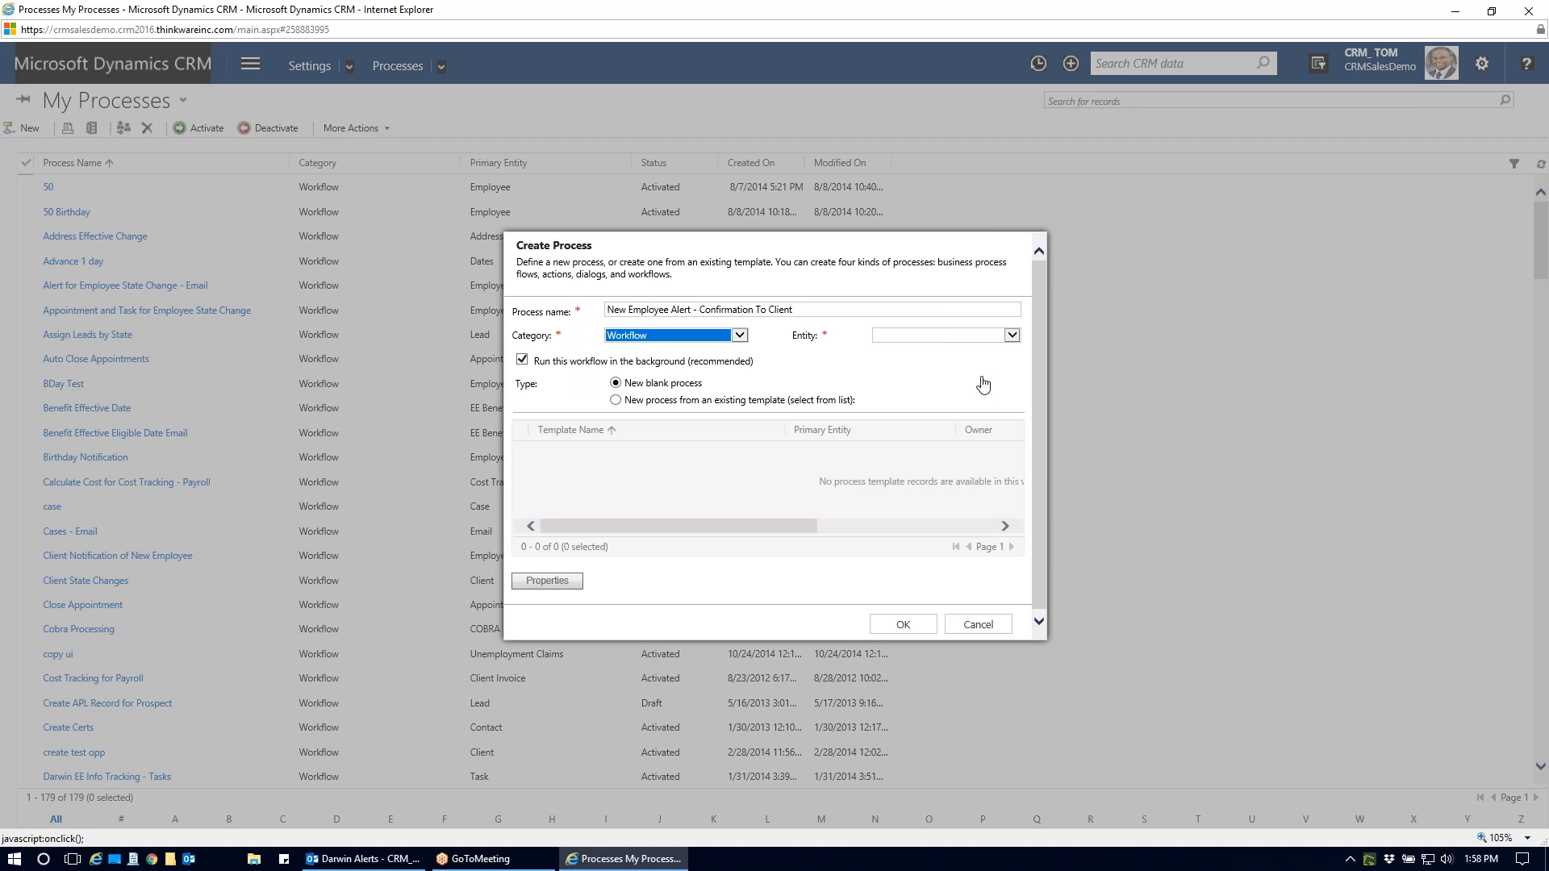
pyautogui.click(1011, 338)
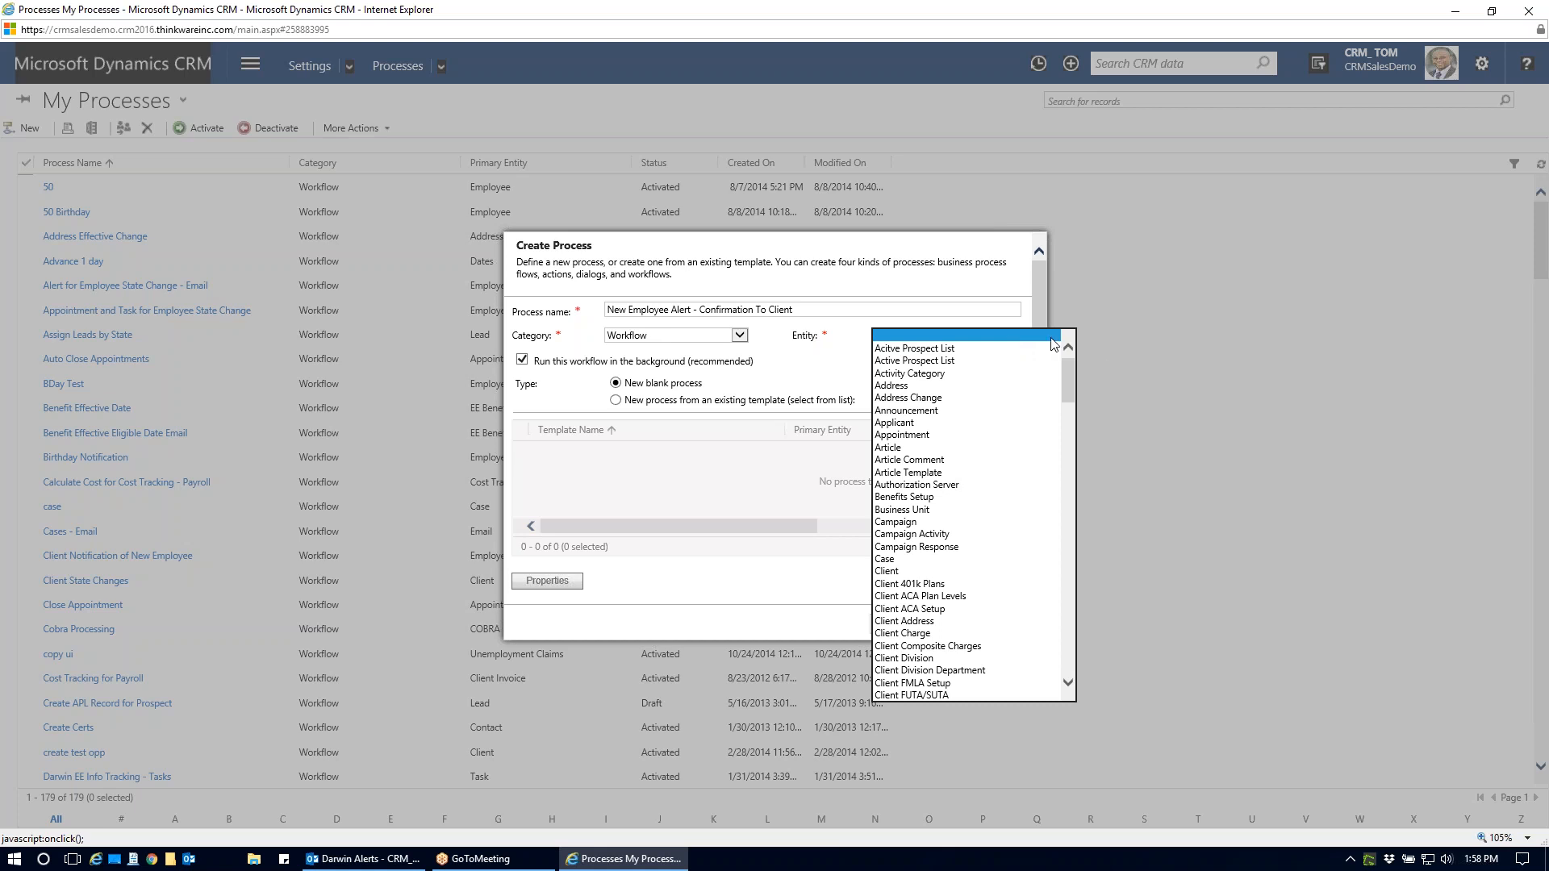
pyautogui.moveTo(1070, 391); pyautogui.dragTo(1072, 513)
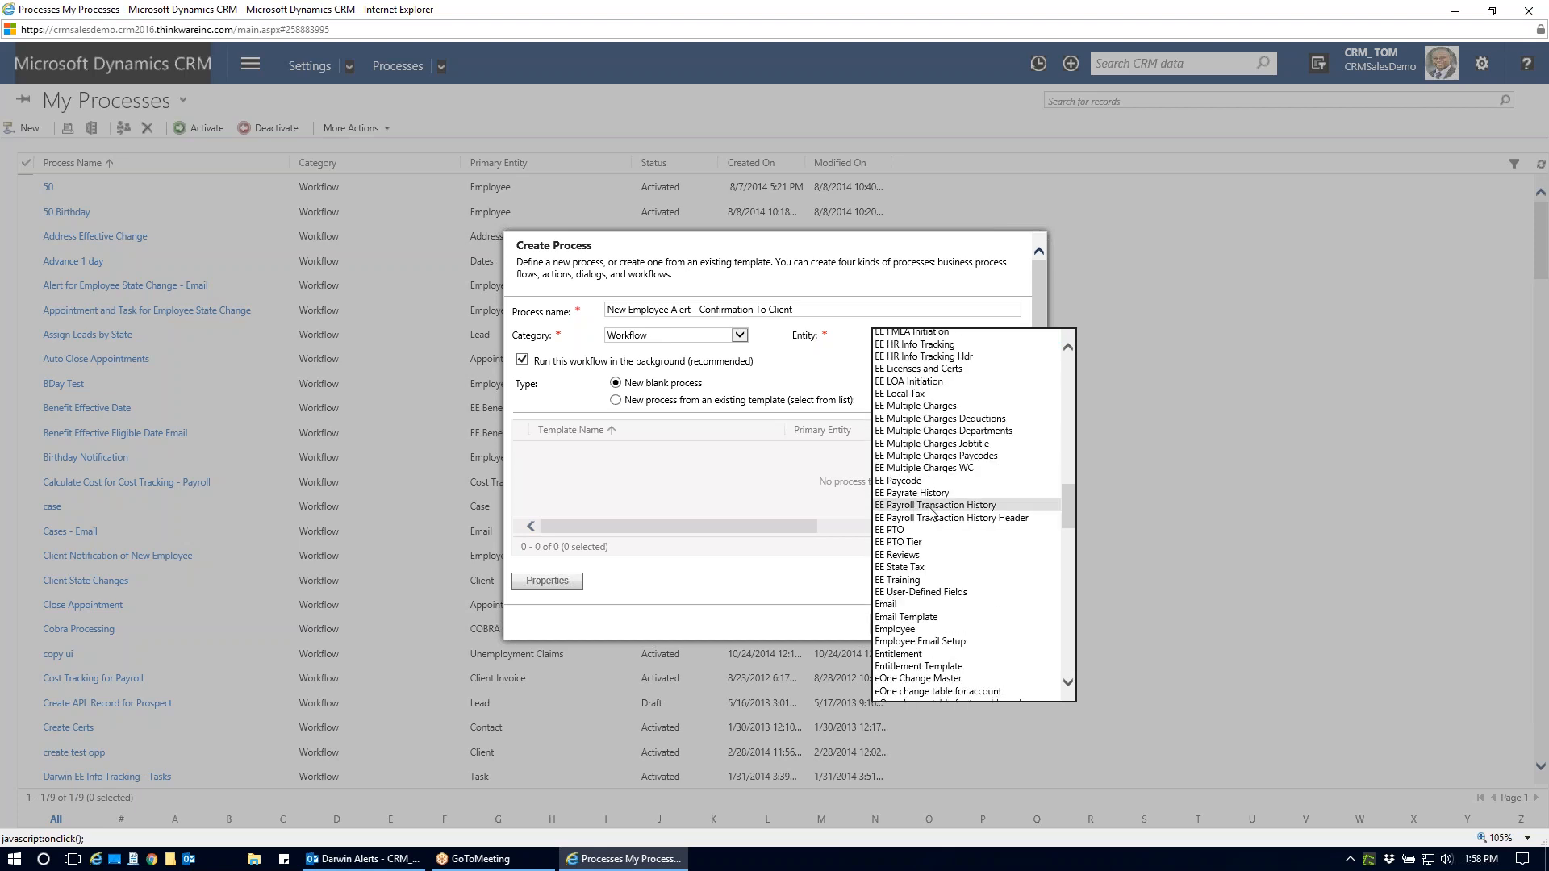
pyautogui.click(897, 631)
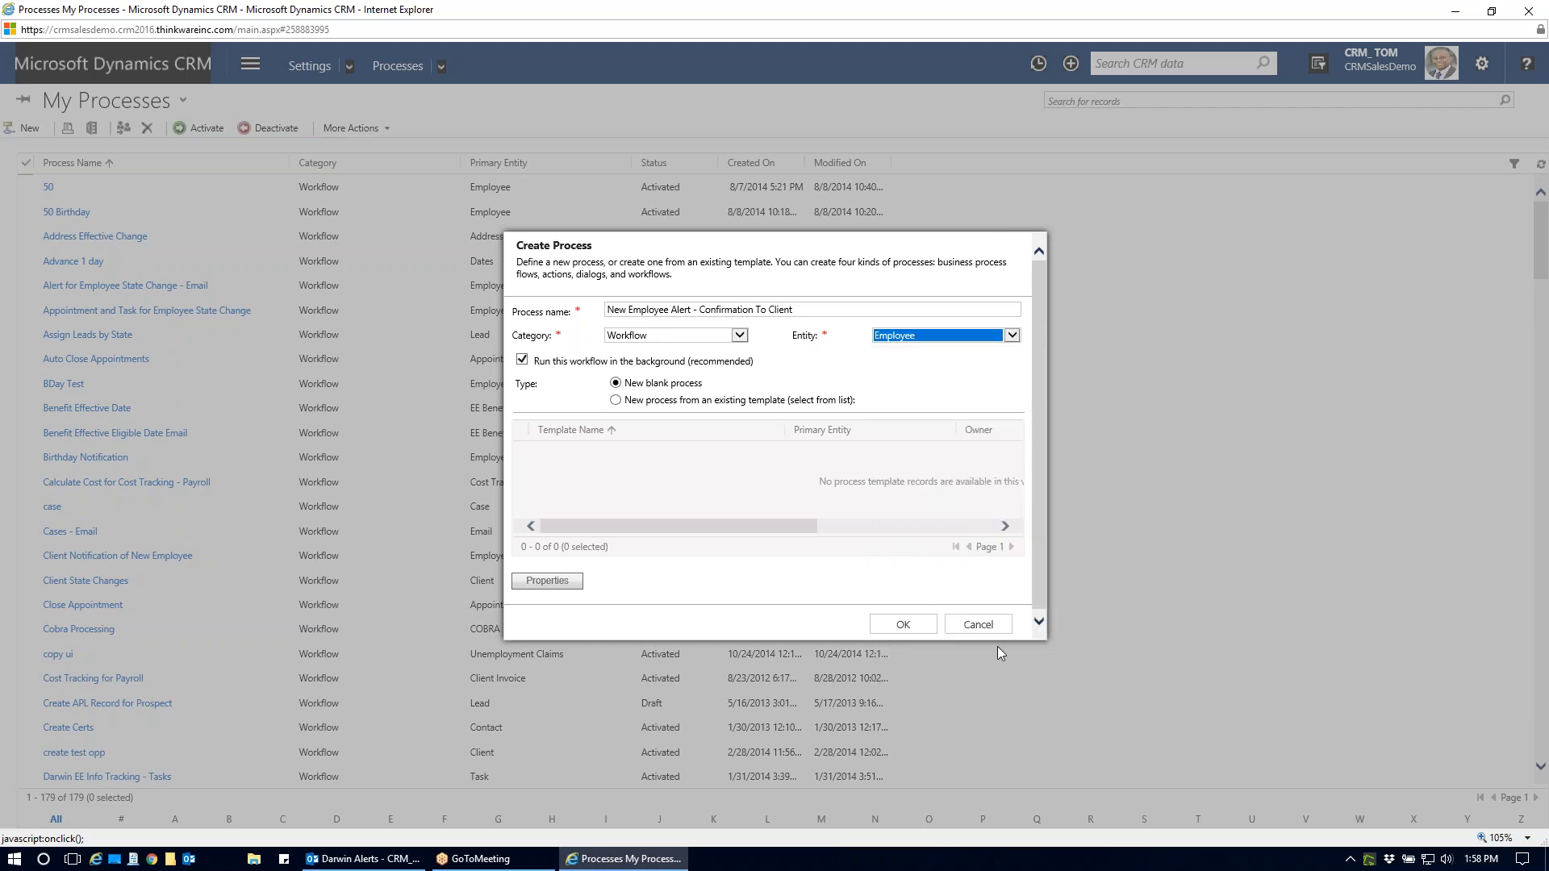
pyautogui.click(904, 626)
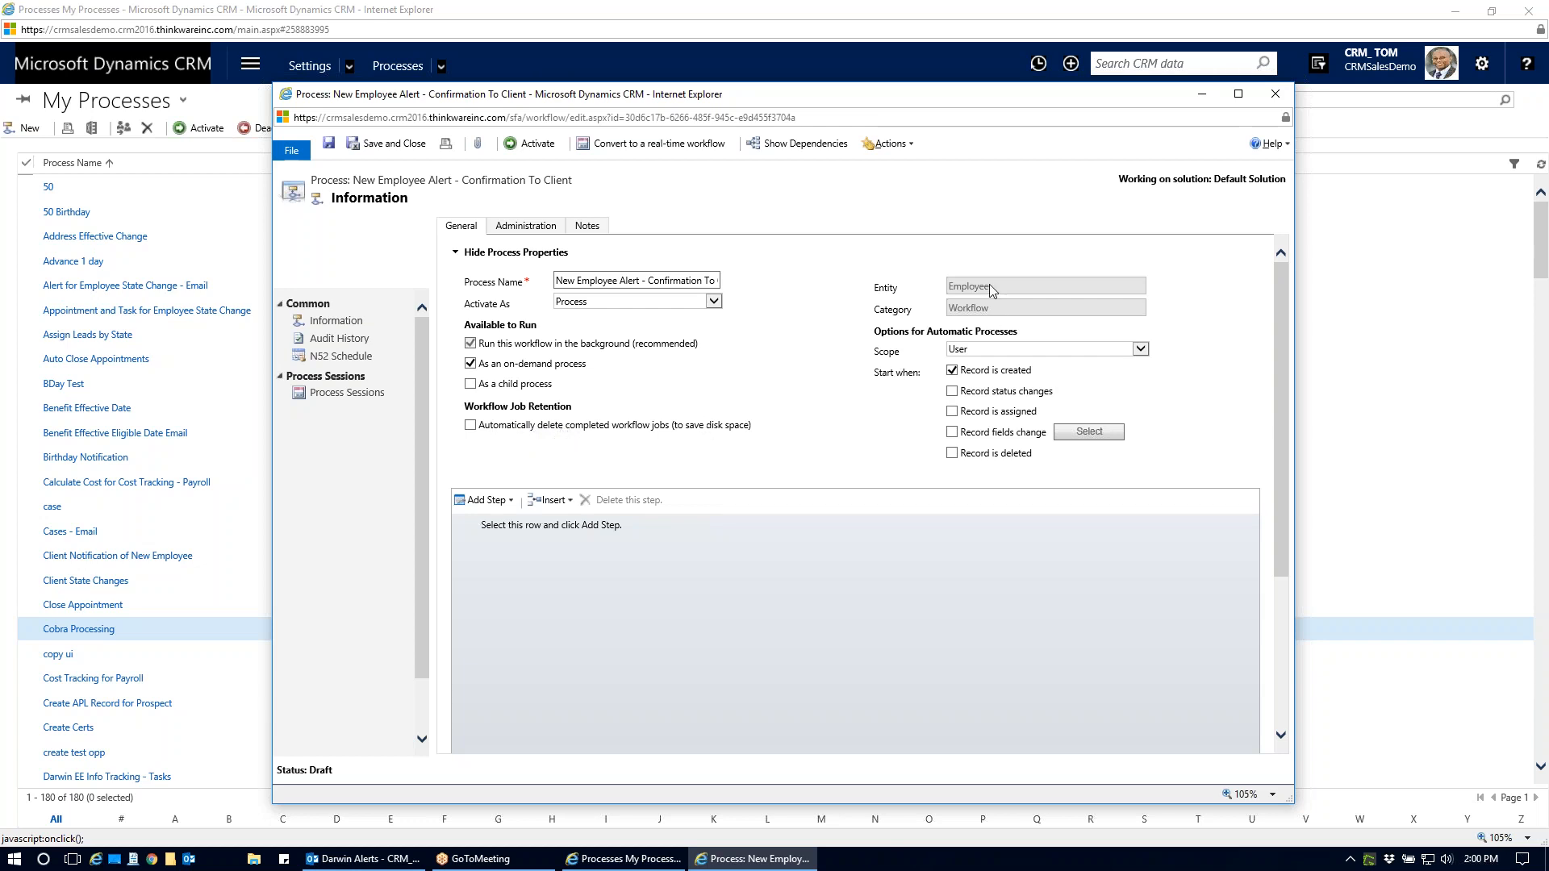
# Set the scope of the workflow's automatic process options to Organization.
pyautogui.click(999, 352)
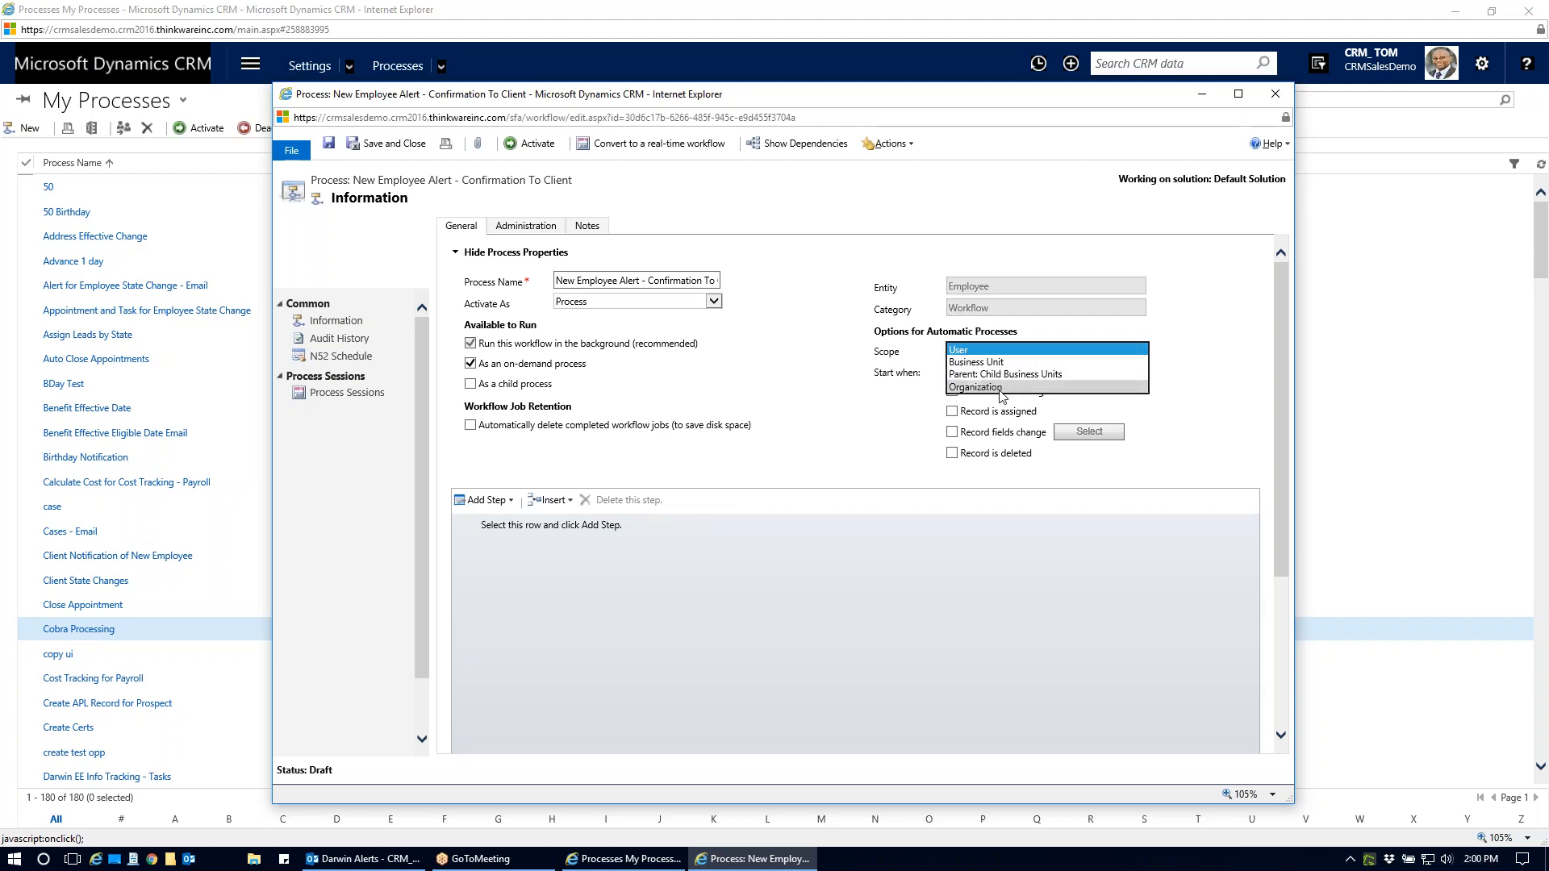
pyautogui.click(993, 387)
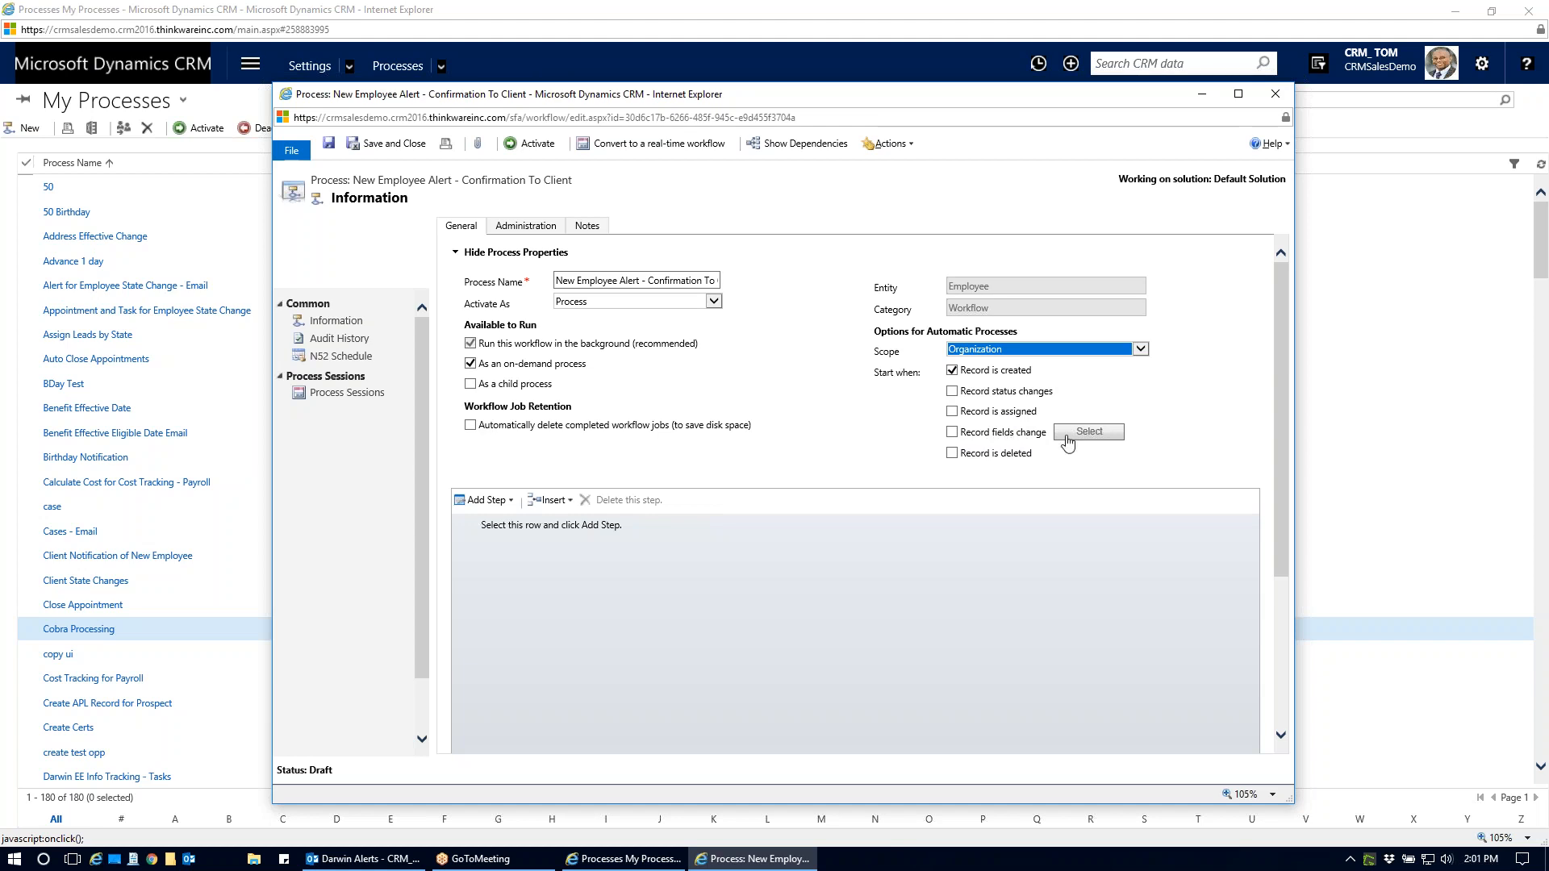
pyautogui.click(953, 433)
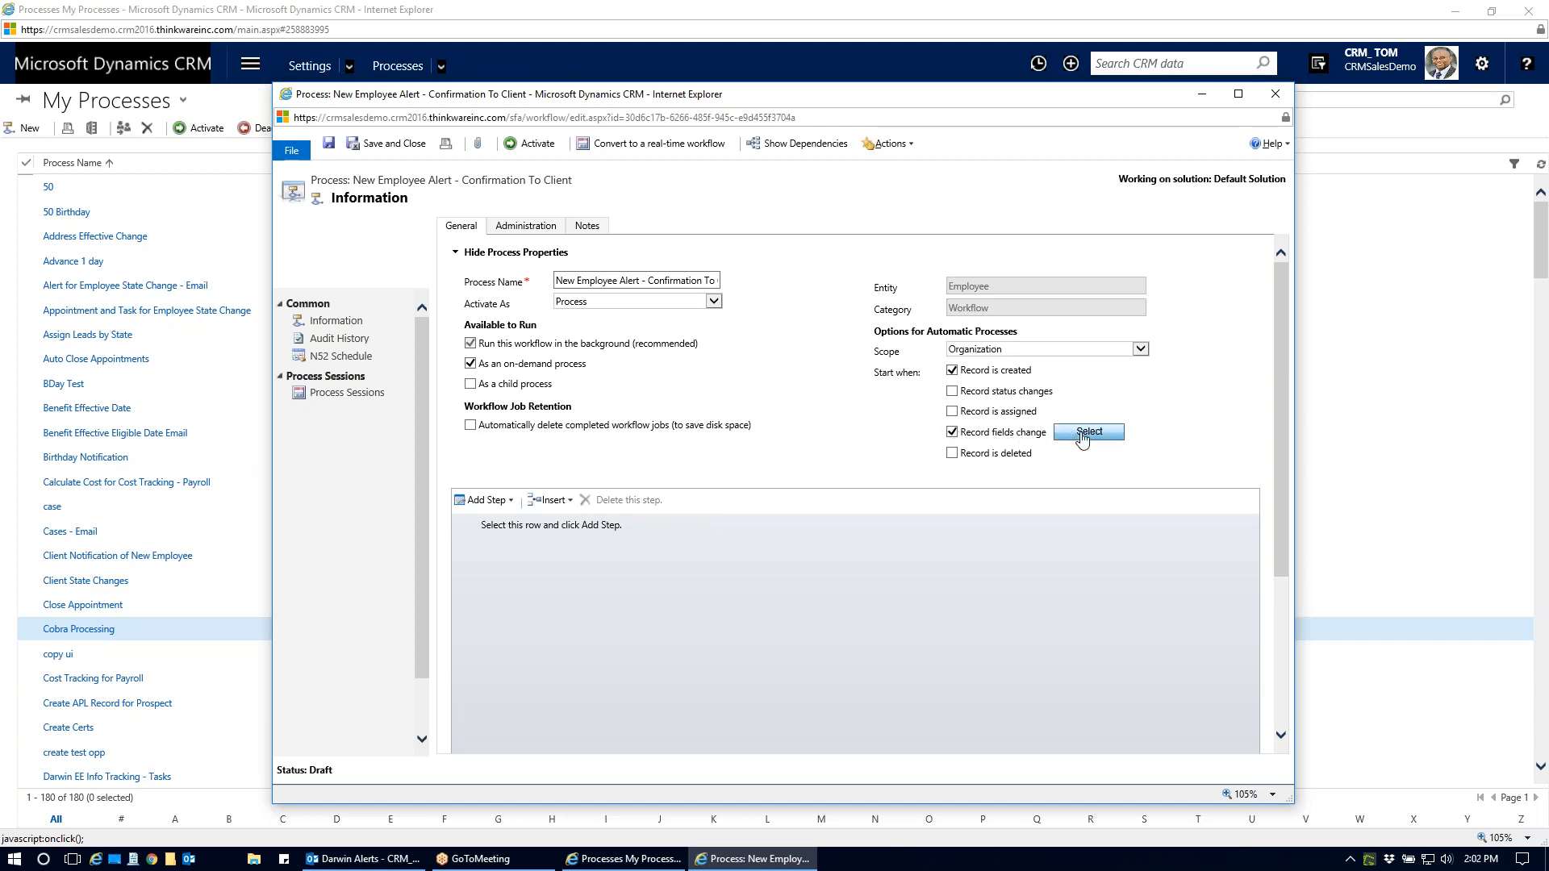
pyautogui.click(1085, 436)
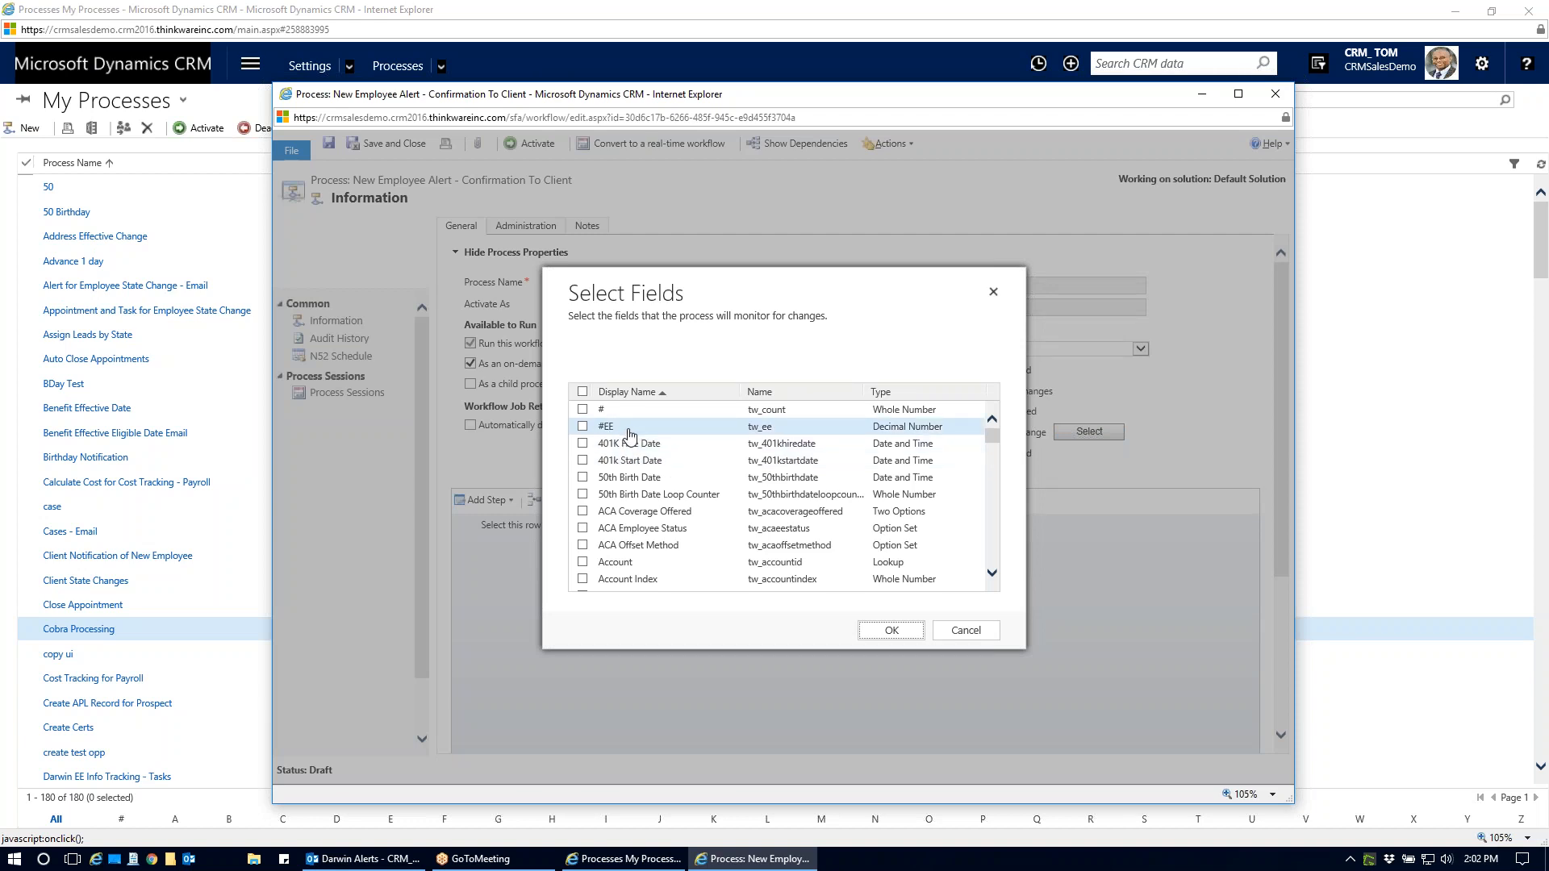
pyautogui.moveTo(994, 434); pyautogui.dragTo(995, 478)
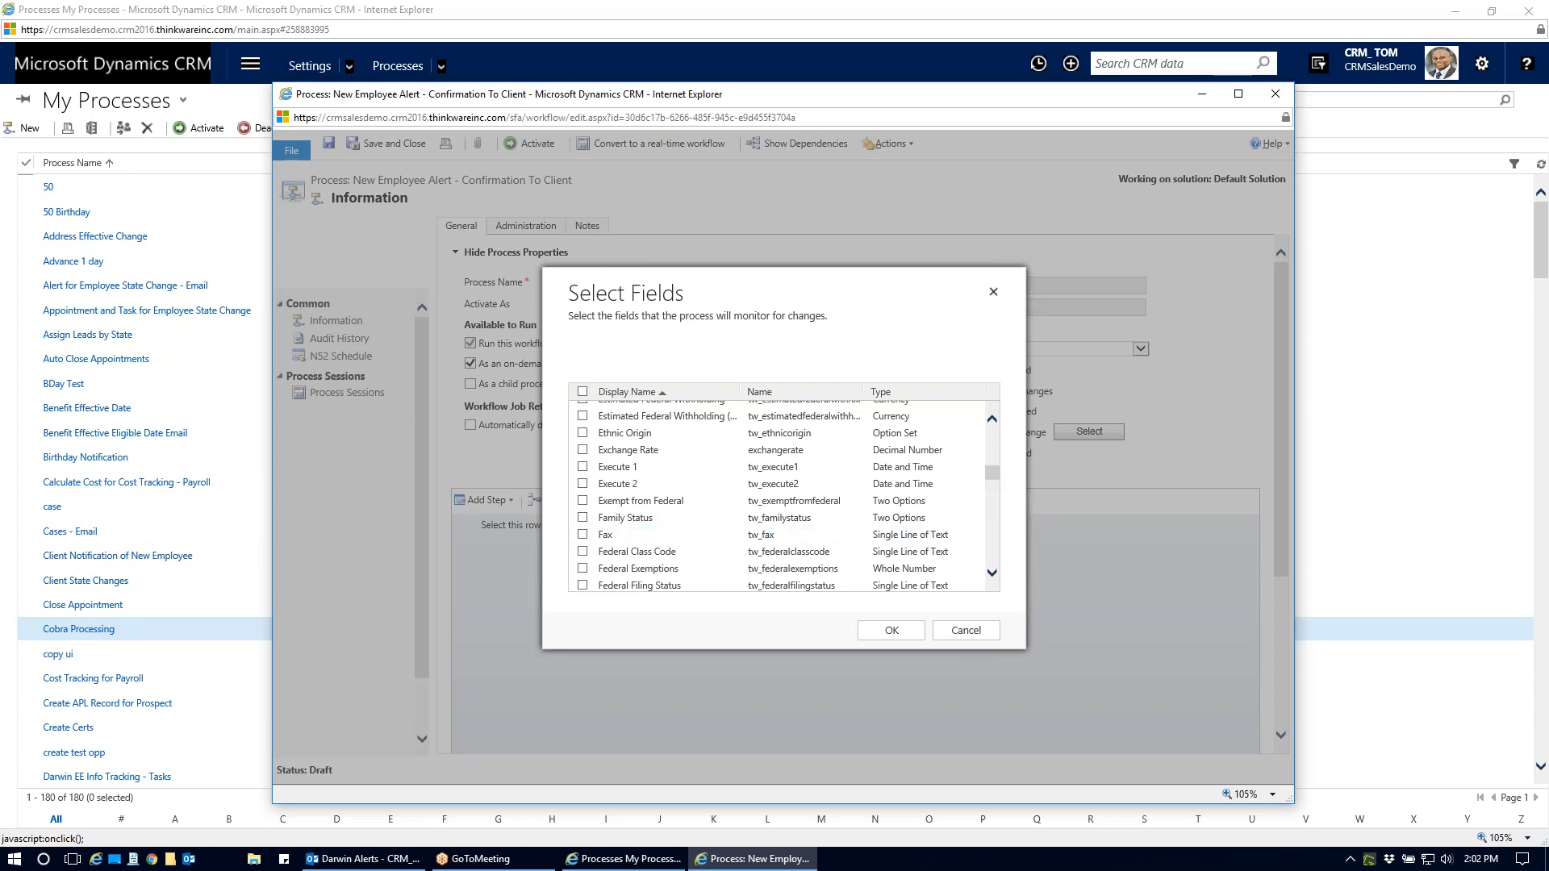
pyautogui.click(970, 634)
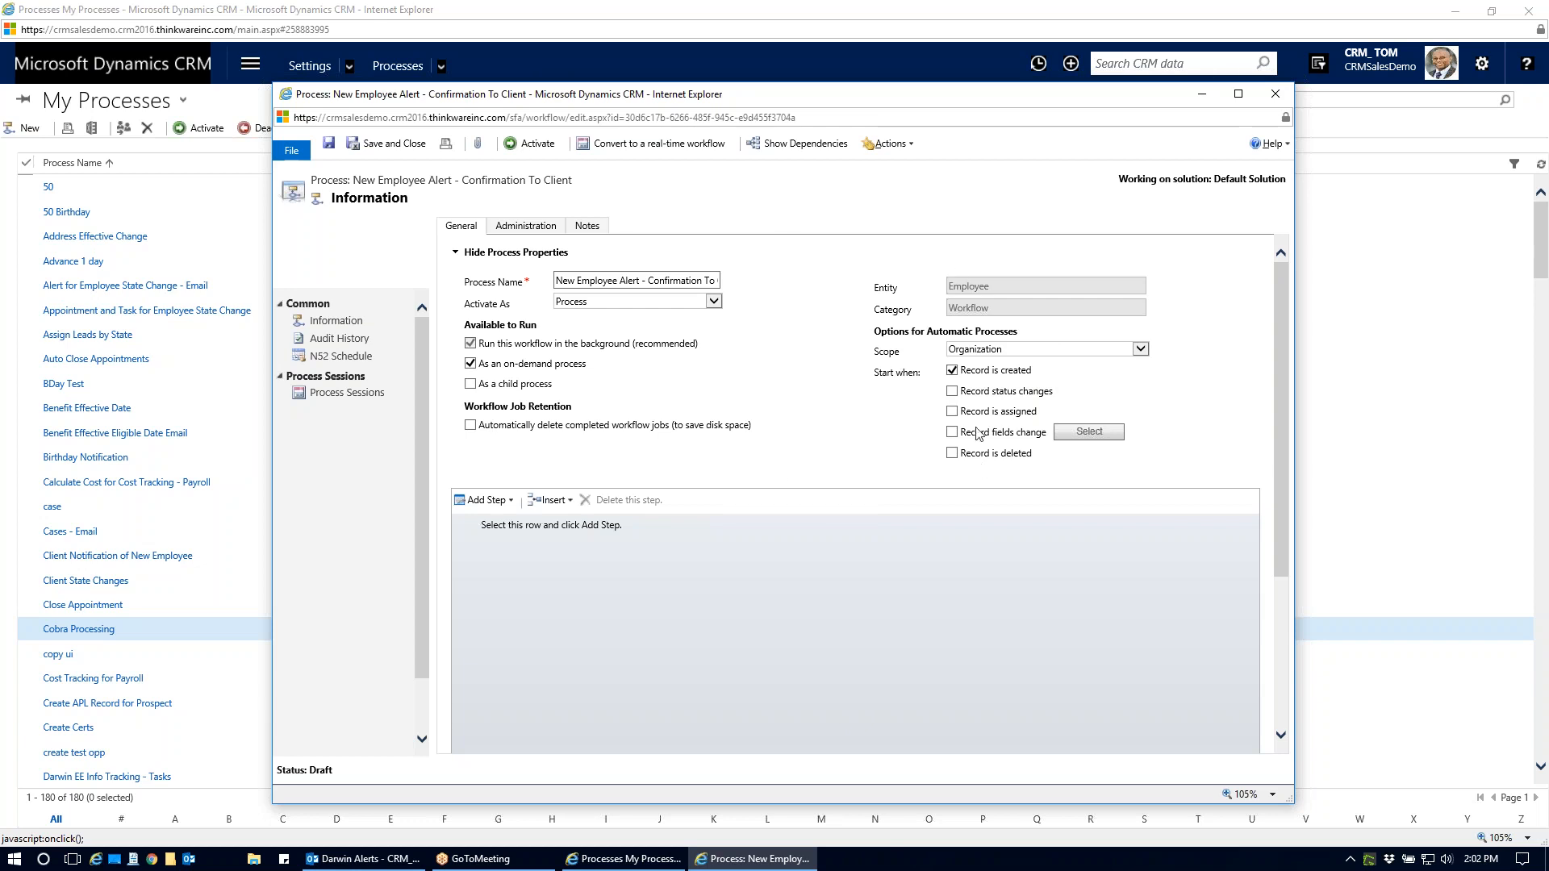
# Add a Send Email step to the workflow, described as "Send Client an email confirmation of a new employee".
pyautogui.click(500, 504)
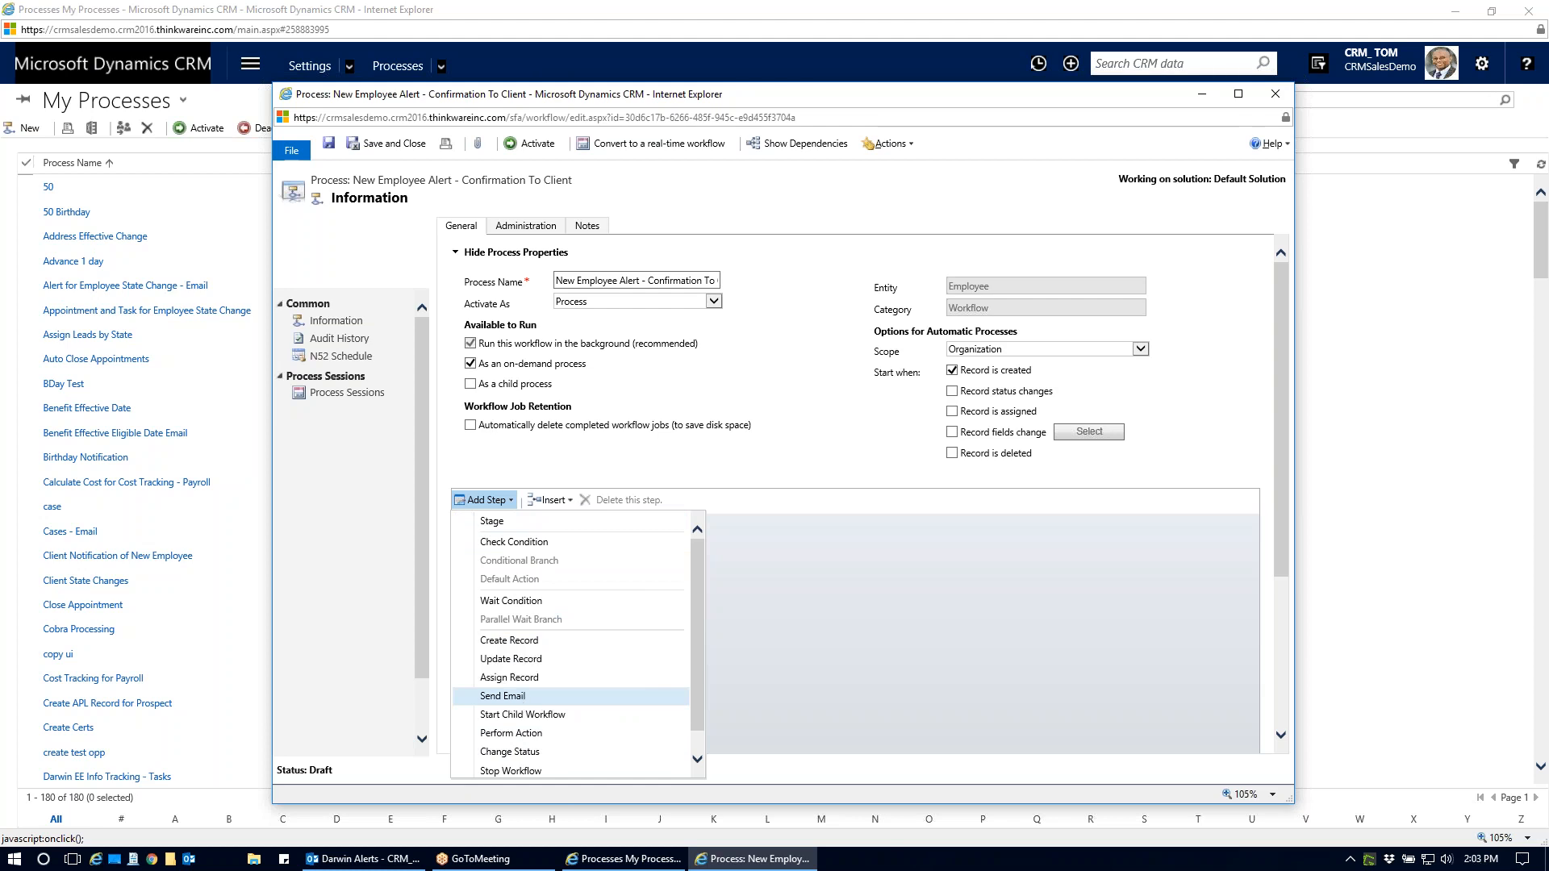
pyautogui.click(514, 698)
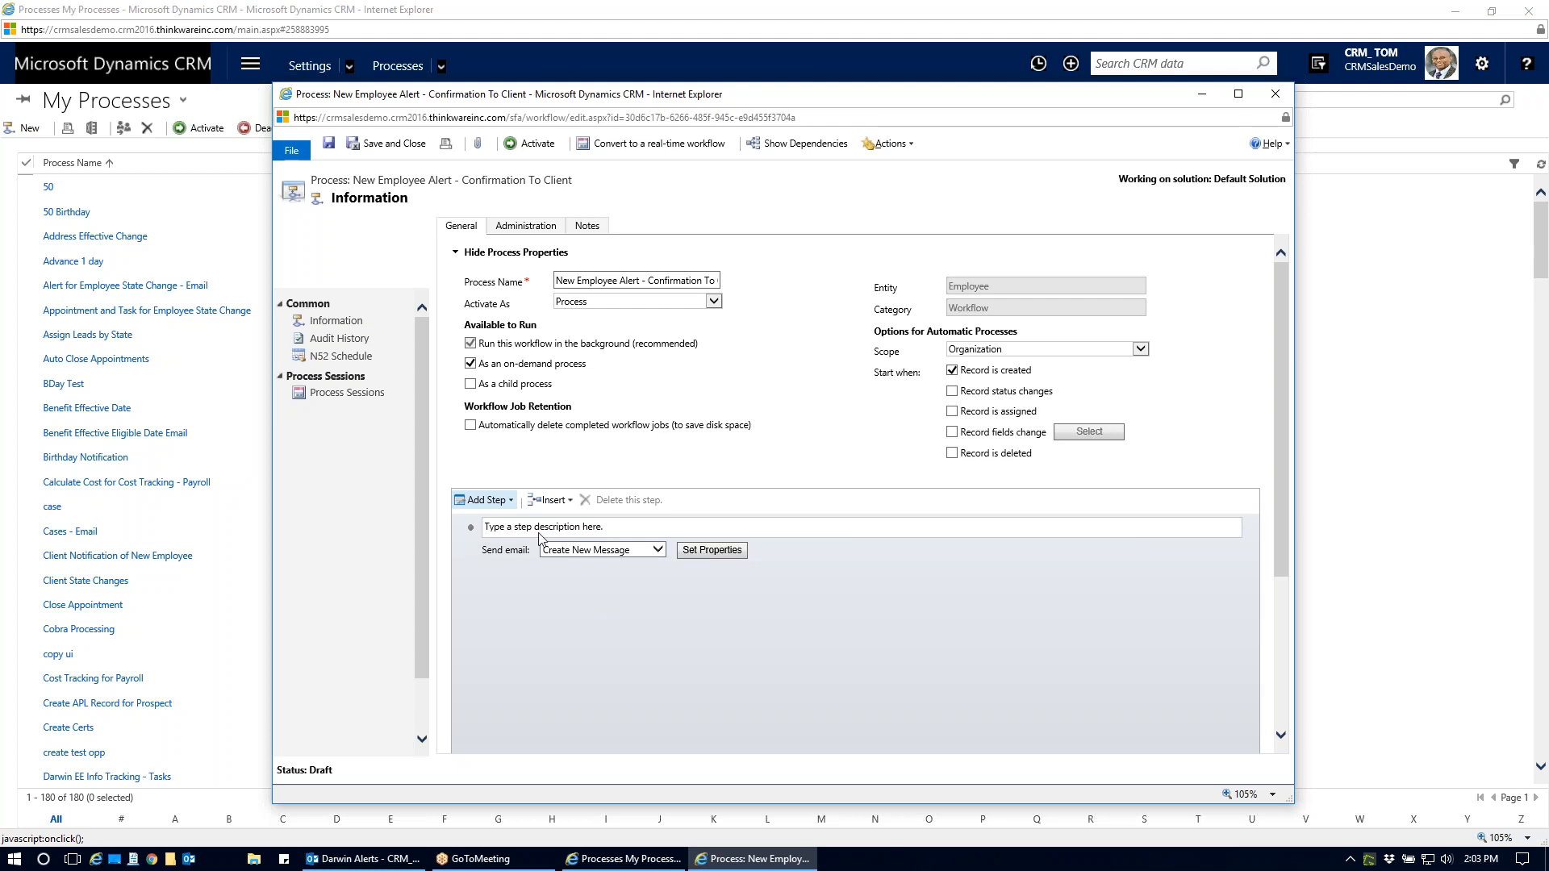
pyautogui.click(474, 532)
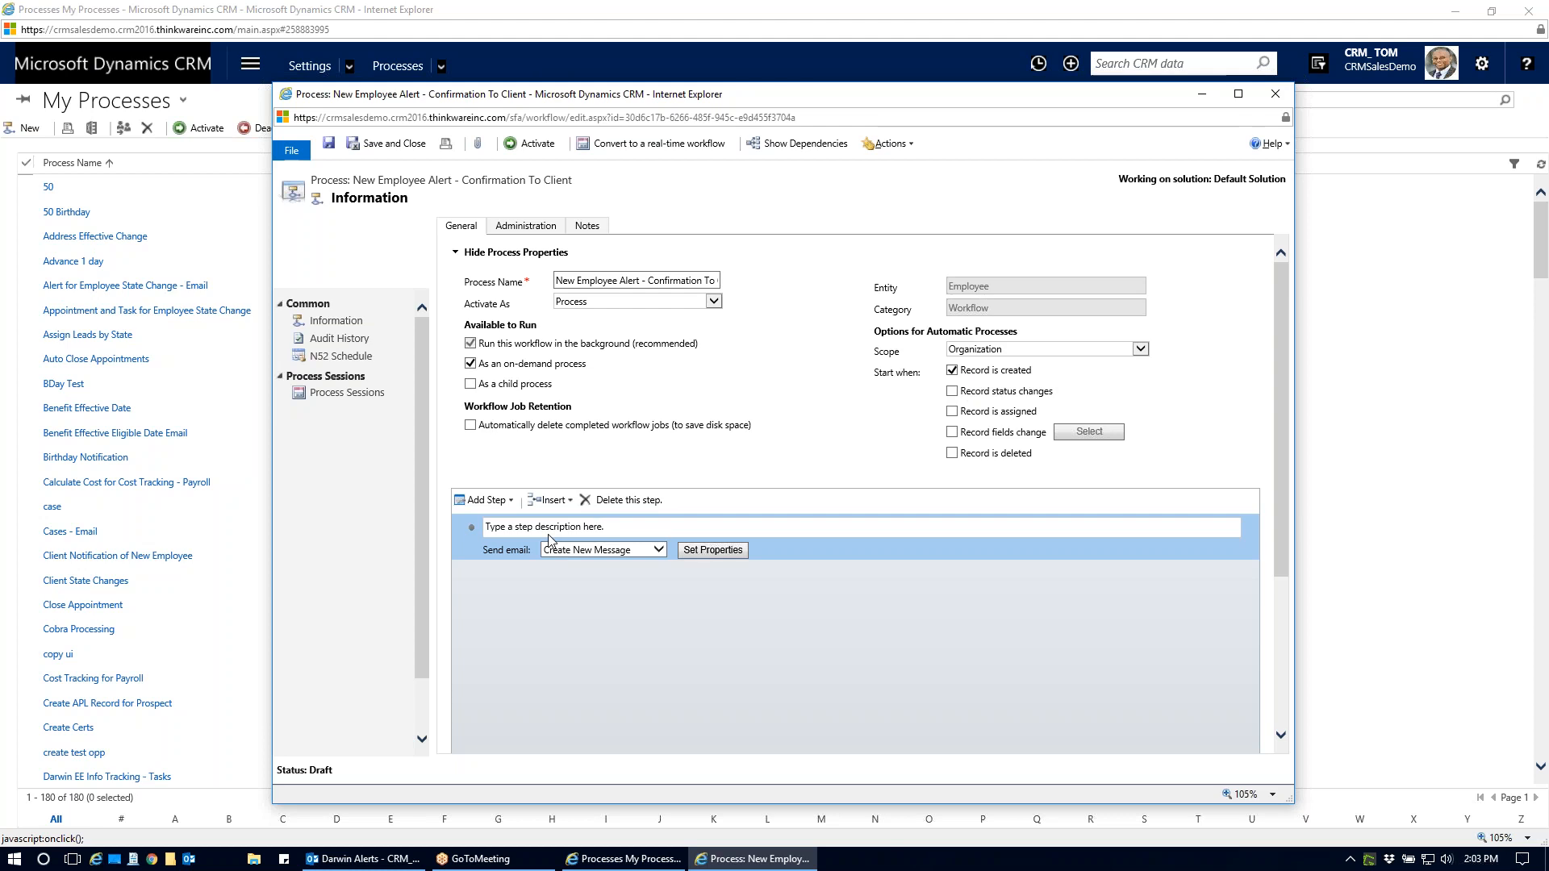
pyautogui.click(565, 526)
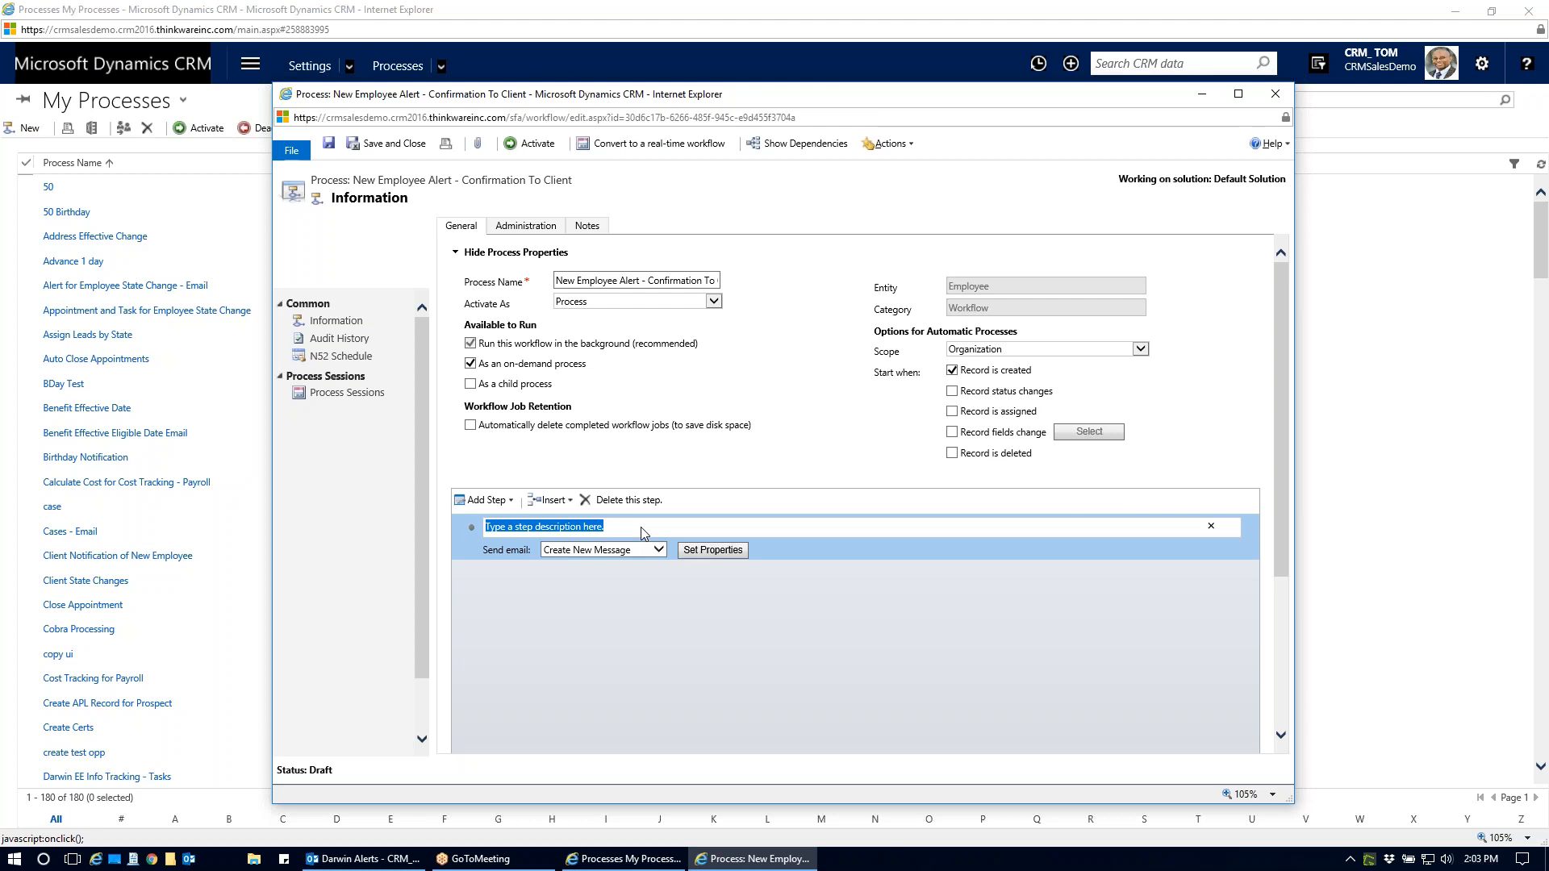
pyautogui.write('Send Client an email ')
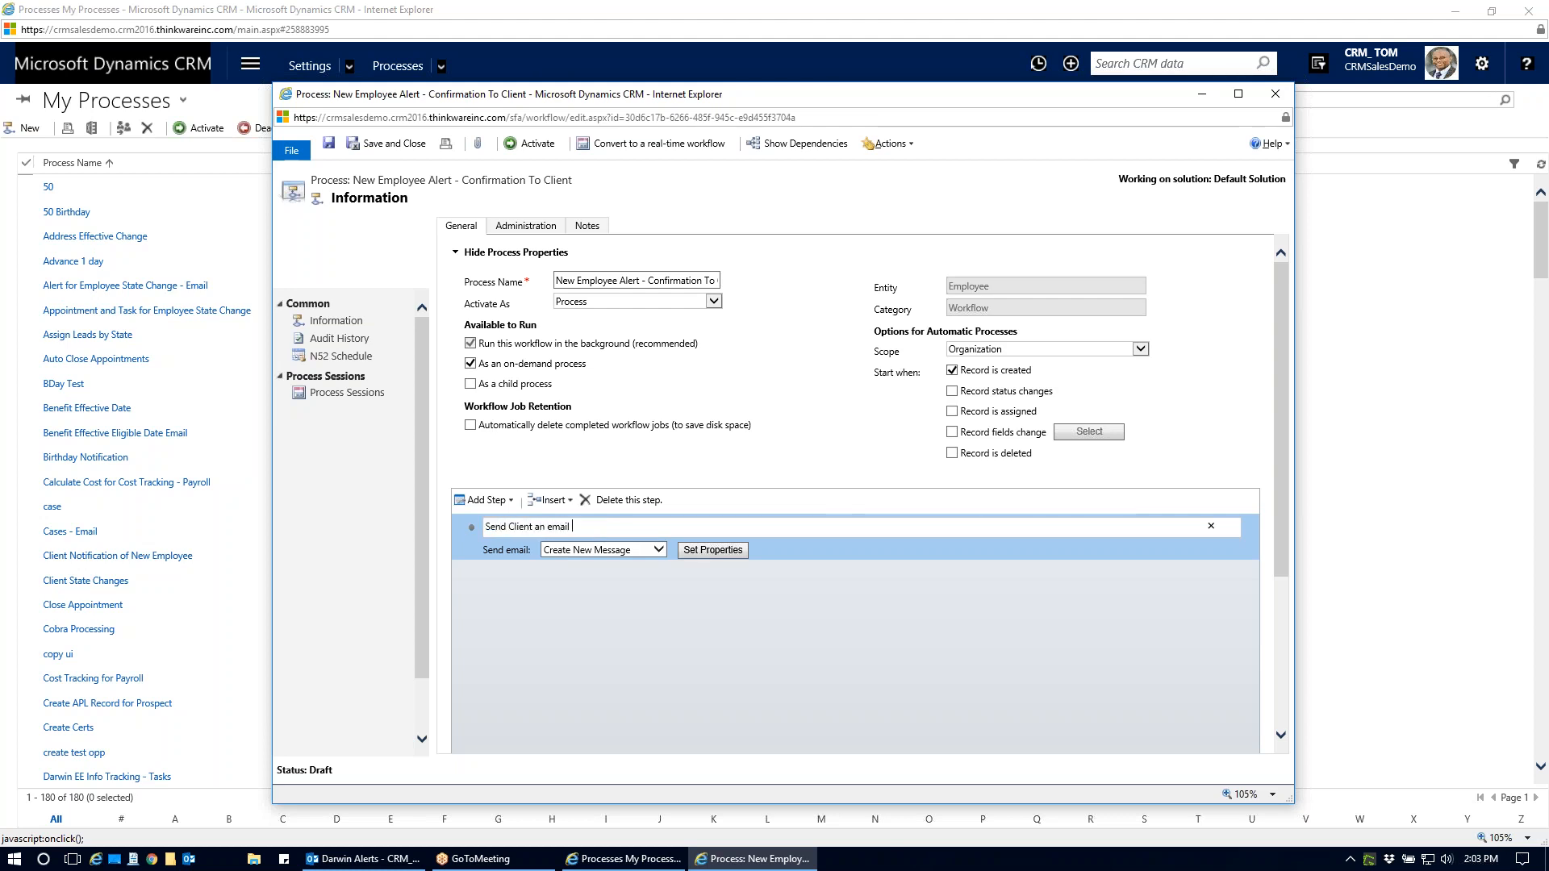
pyautogui.write('confirmation of a new employee')
# Set the sender of the step's new email message to the signed-in CRM user's record.
pyautogui.click(714, 551)
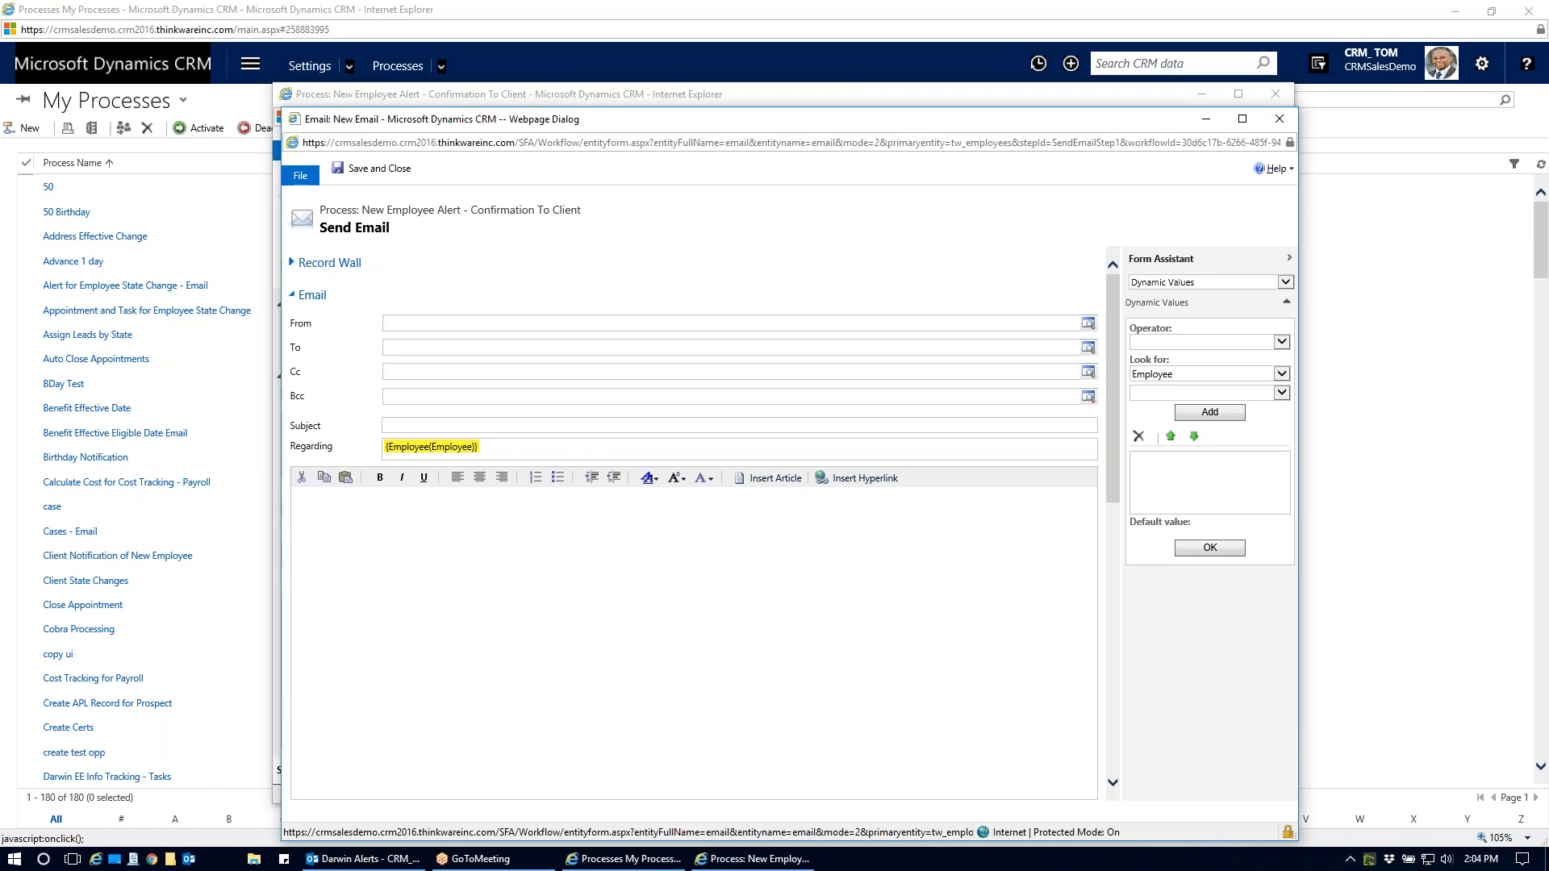
pyautogui.click(436, 323)
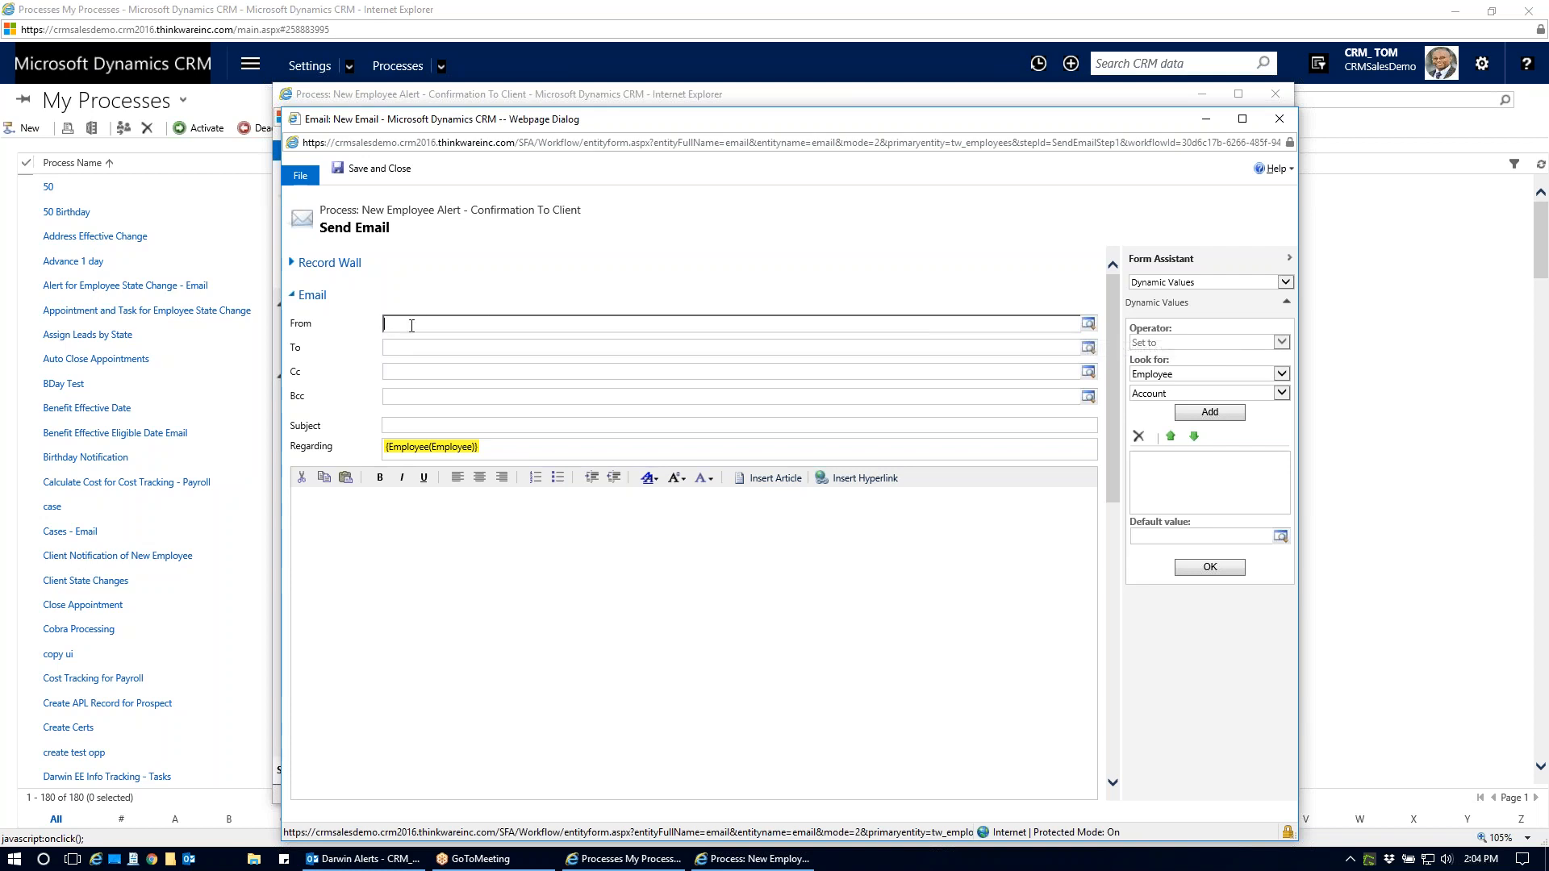
pyautogui.click(1089, 323)
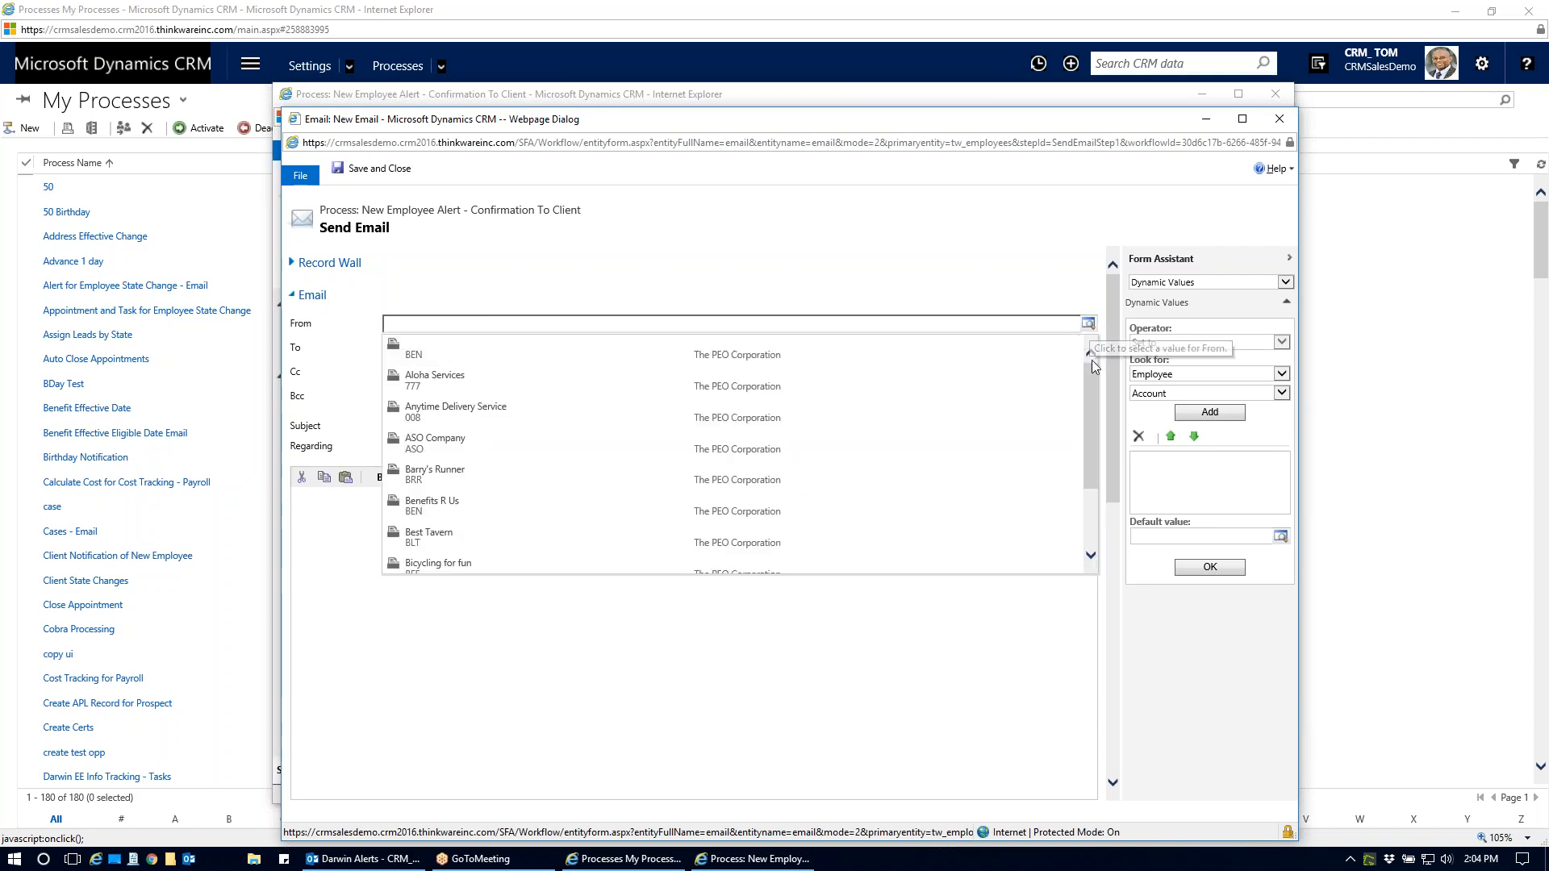
pyautogui.scroll(-3, 1098, 388)
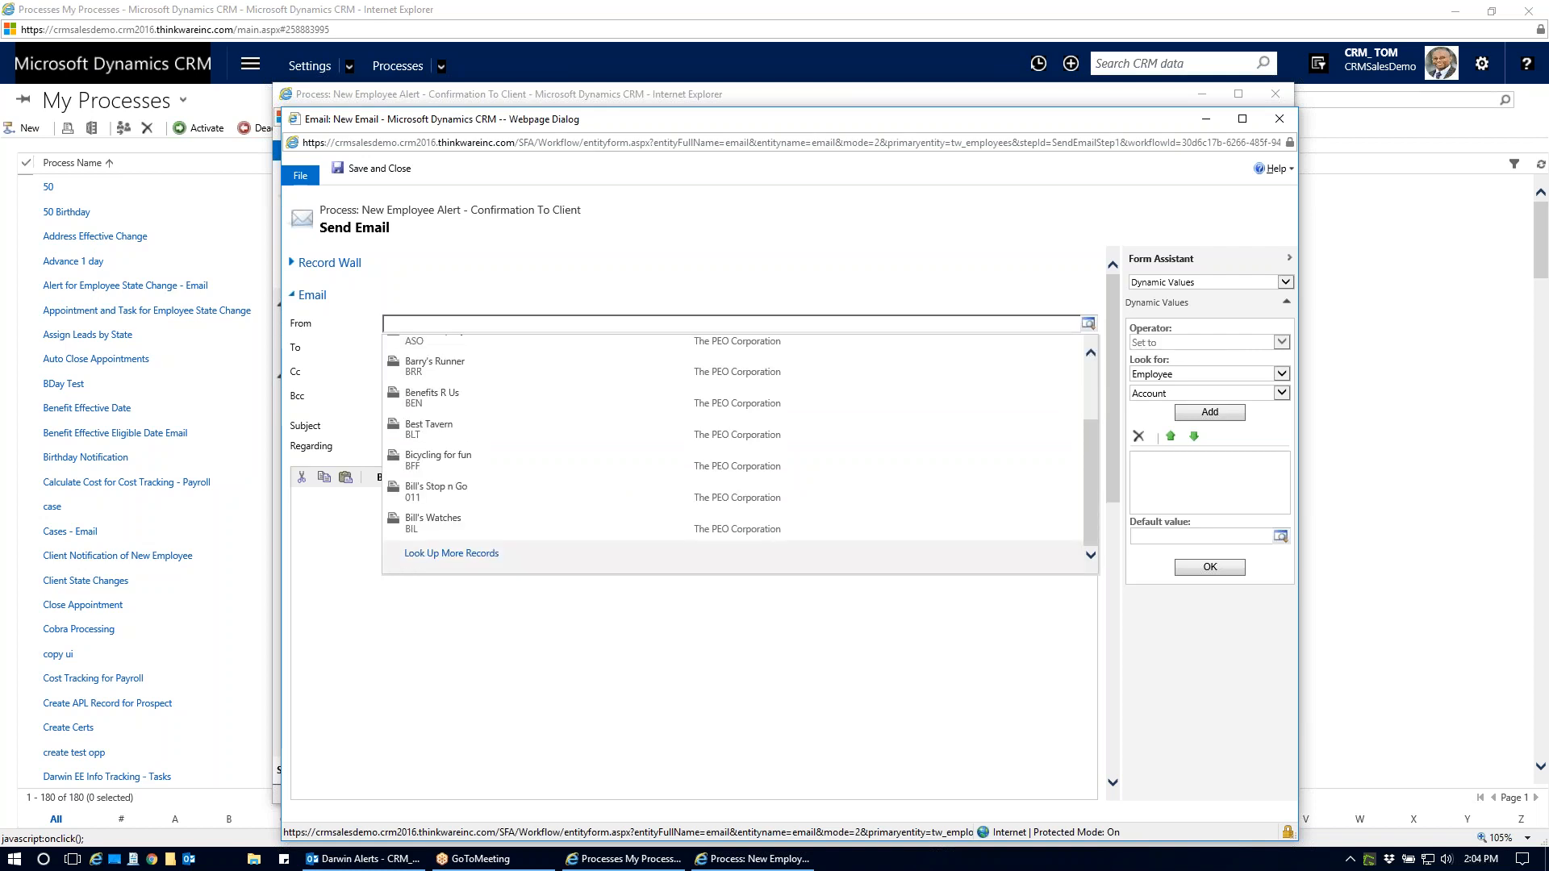
pyautogui.click(468, 555)
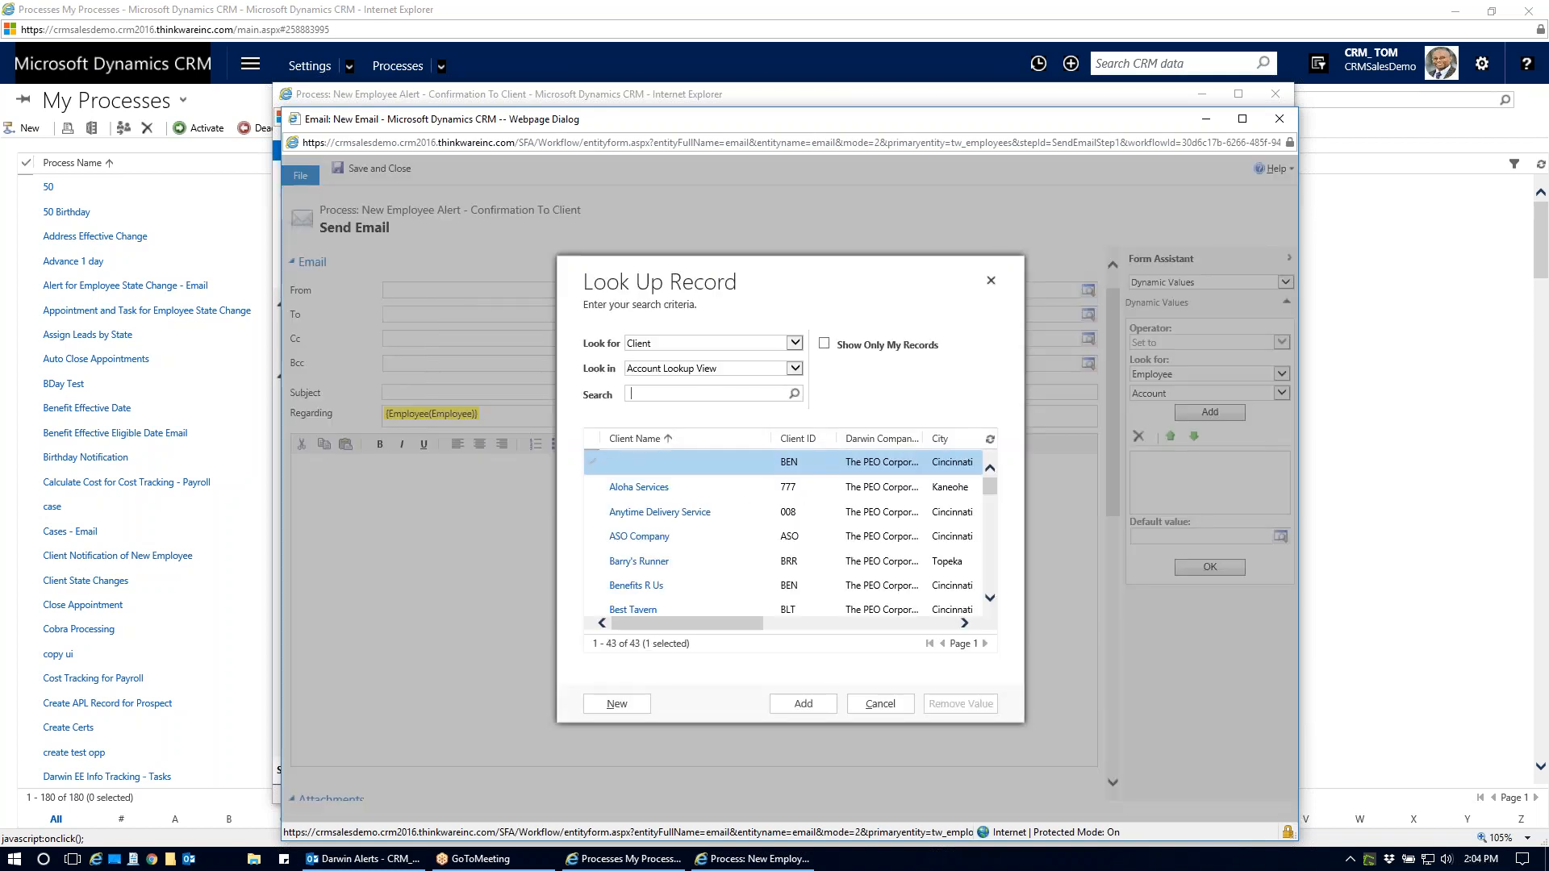
pyautogui.click(795, 343)
pyautogui.click(674, 529)
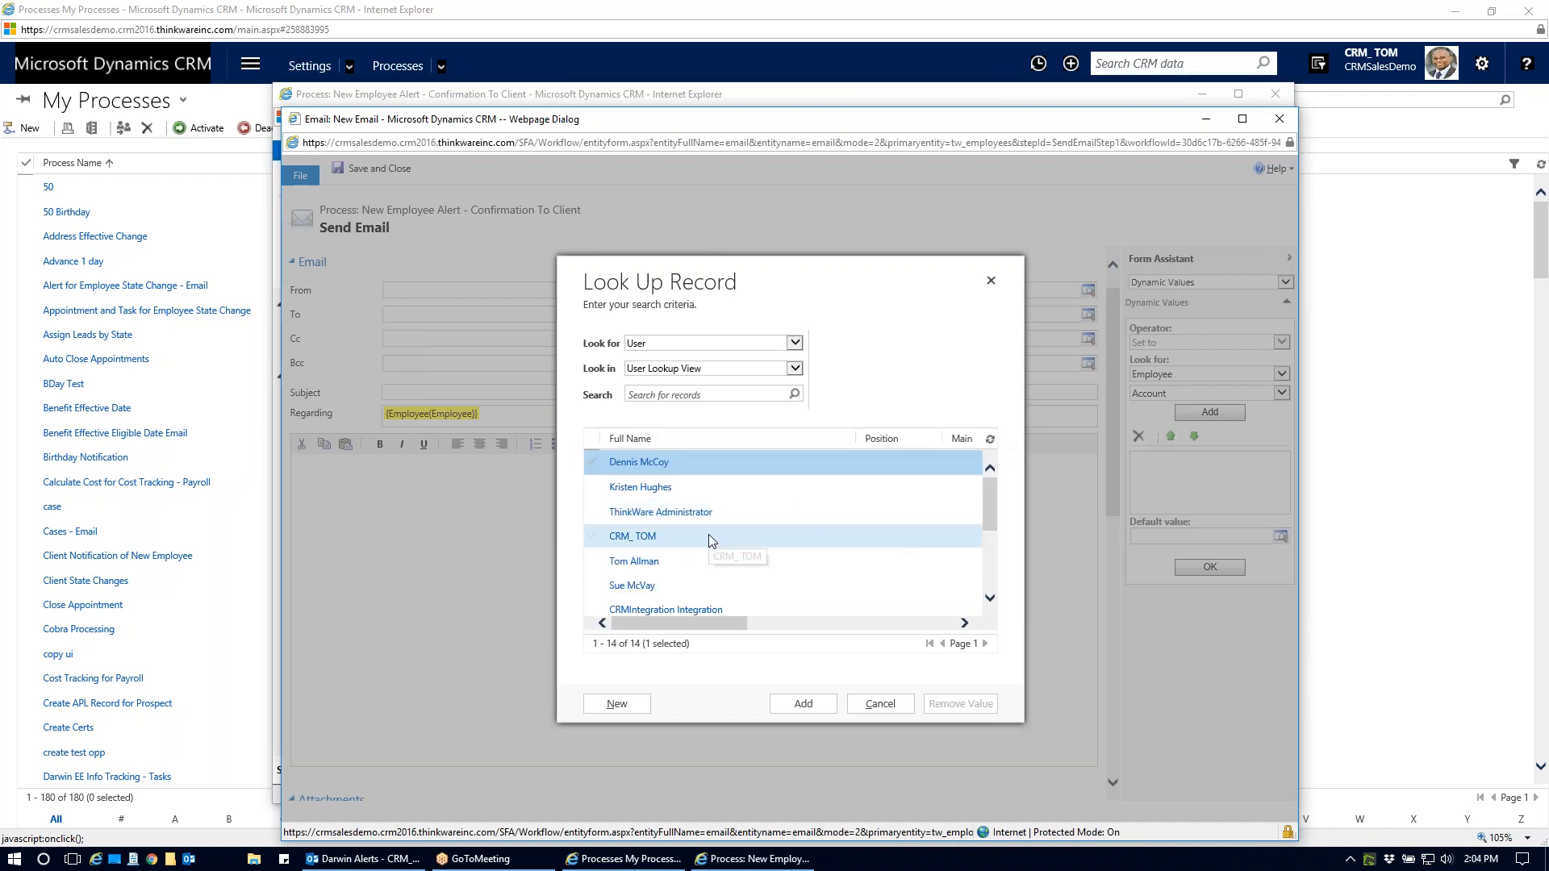
pyautogui.click(709, 536)
pyautogui.click(812, 707)
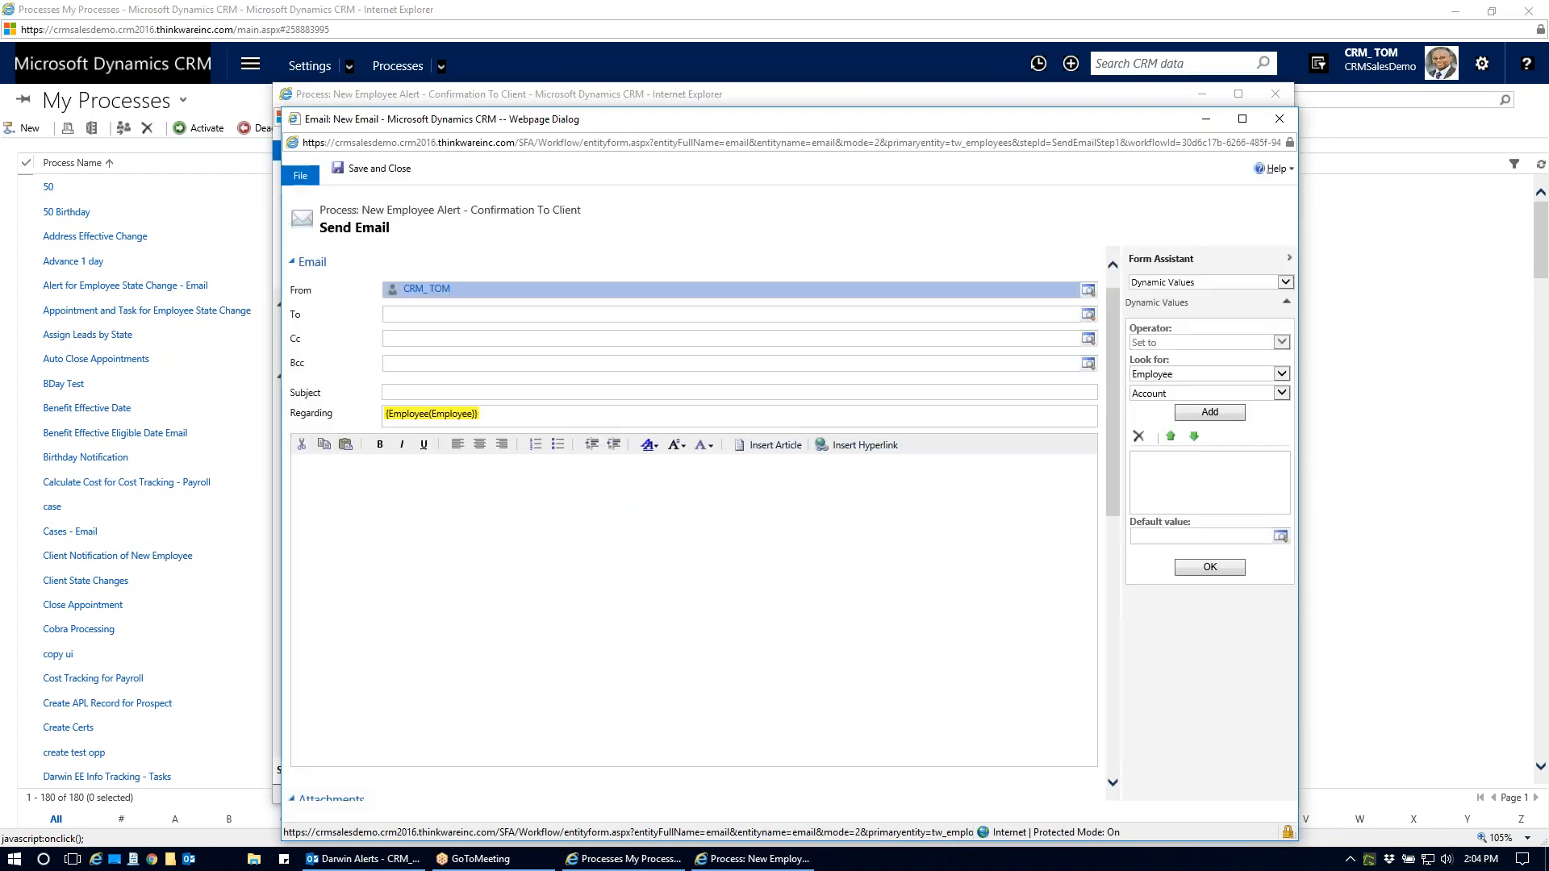
# Set the email's To recipient to the dynamic value Account from the related entity Account (Client).
pyautogui.click(433, 317)
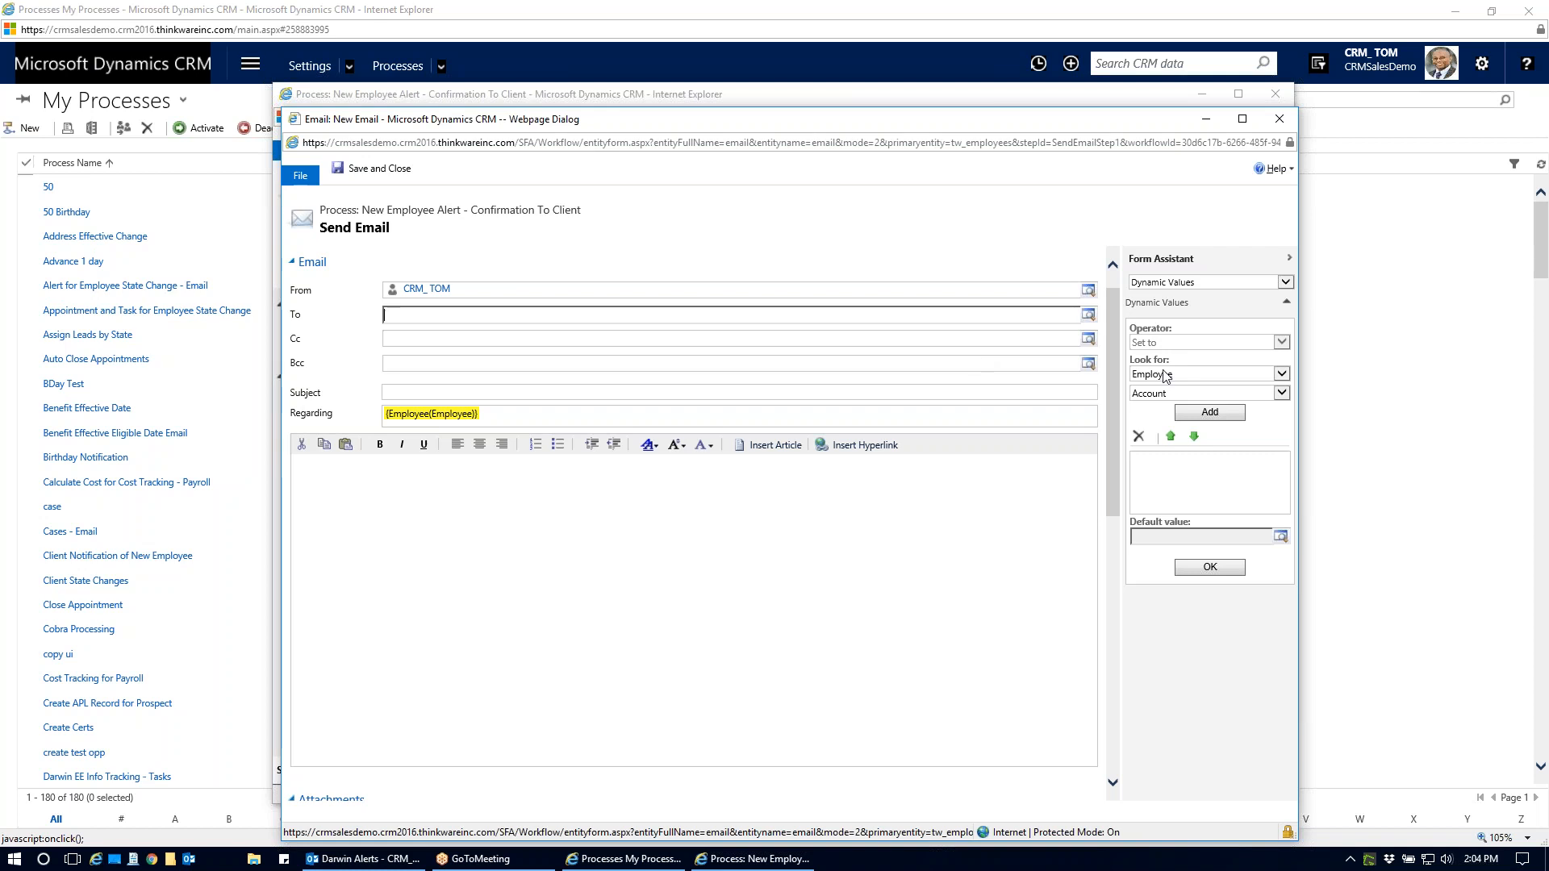
pyautogui.click(1282, 375)
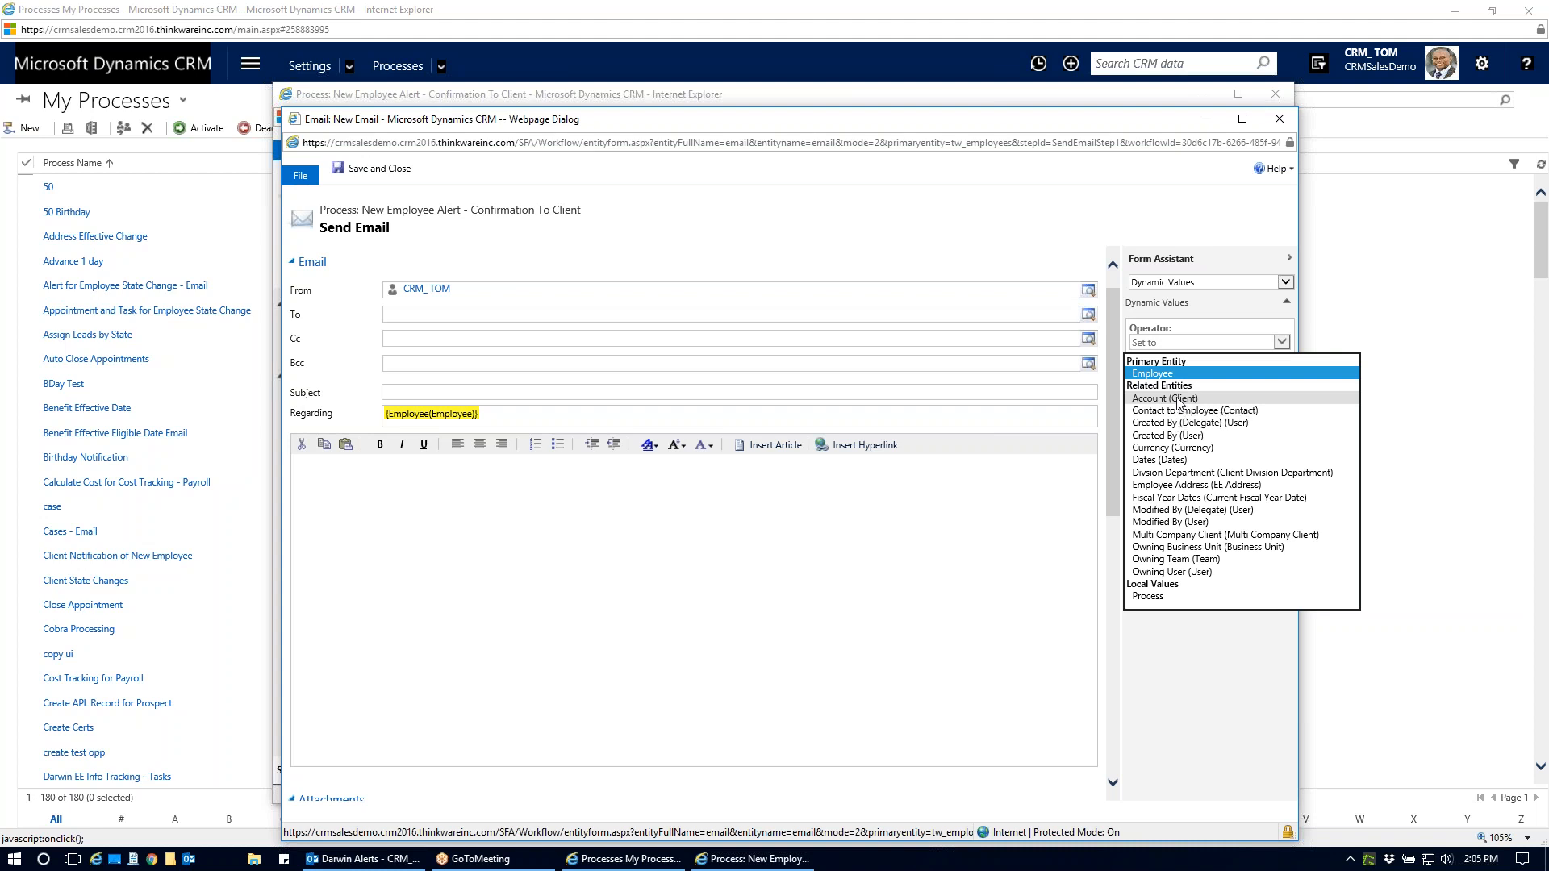
pyautogui.click(1179, 398)
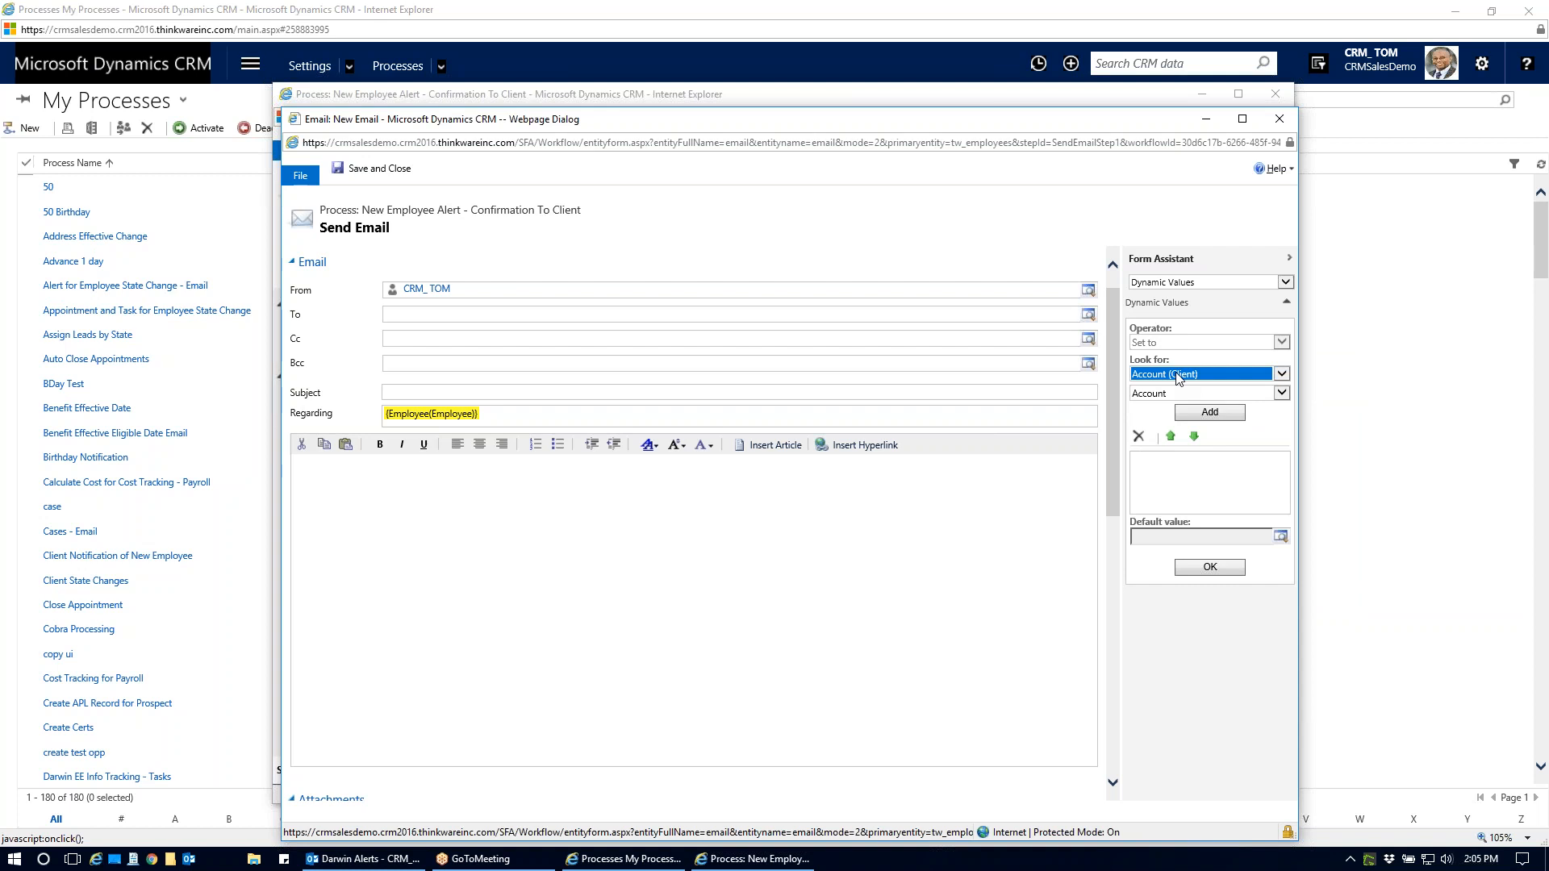
pyautogui.click(581, 316)
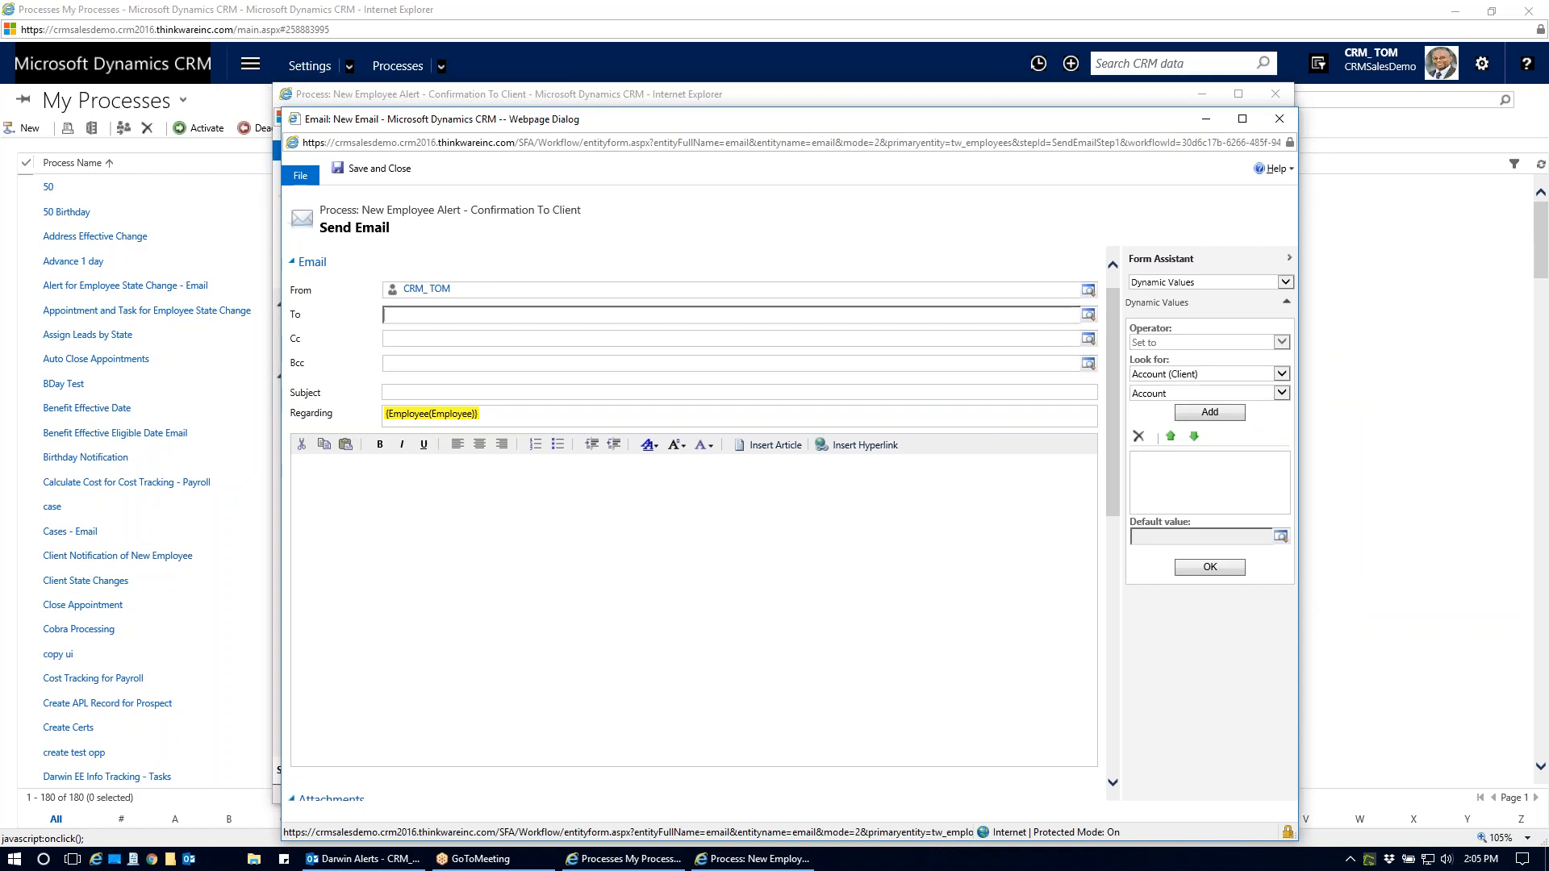
pyautogui.click(1209, 413)
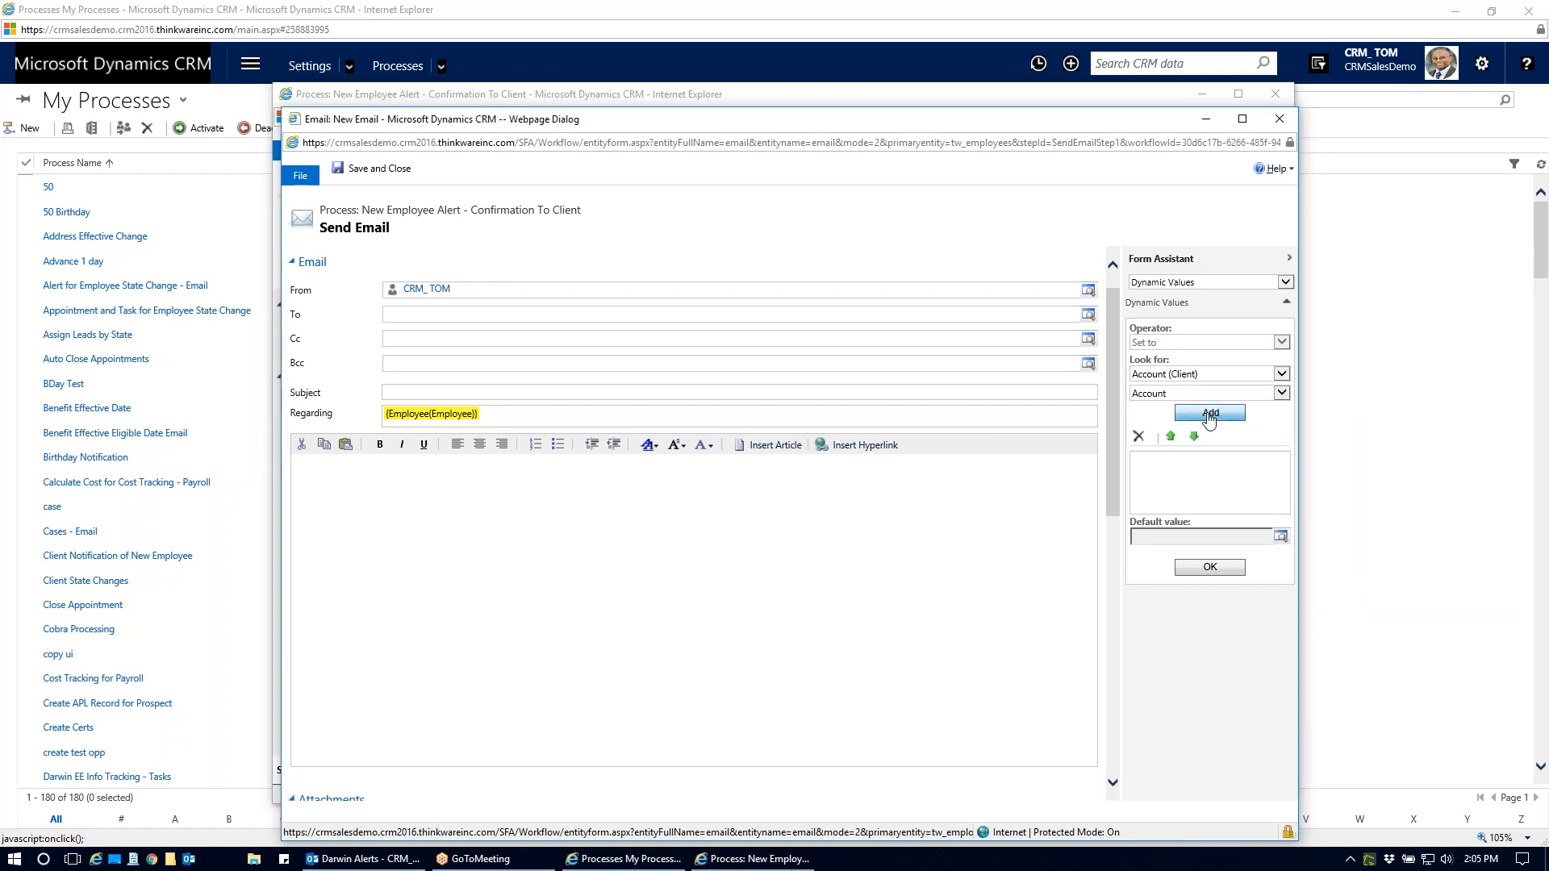
pyautogui.click(539, 314)
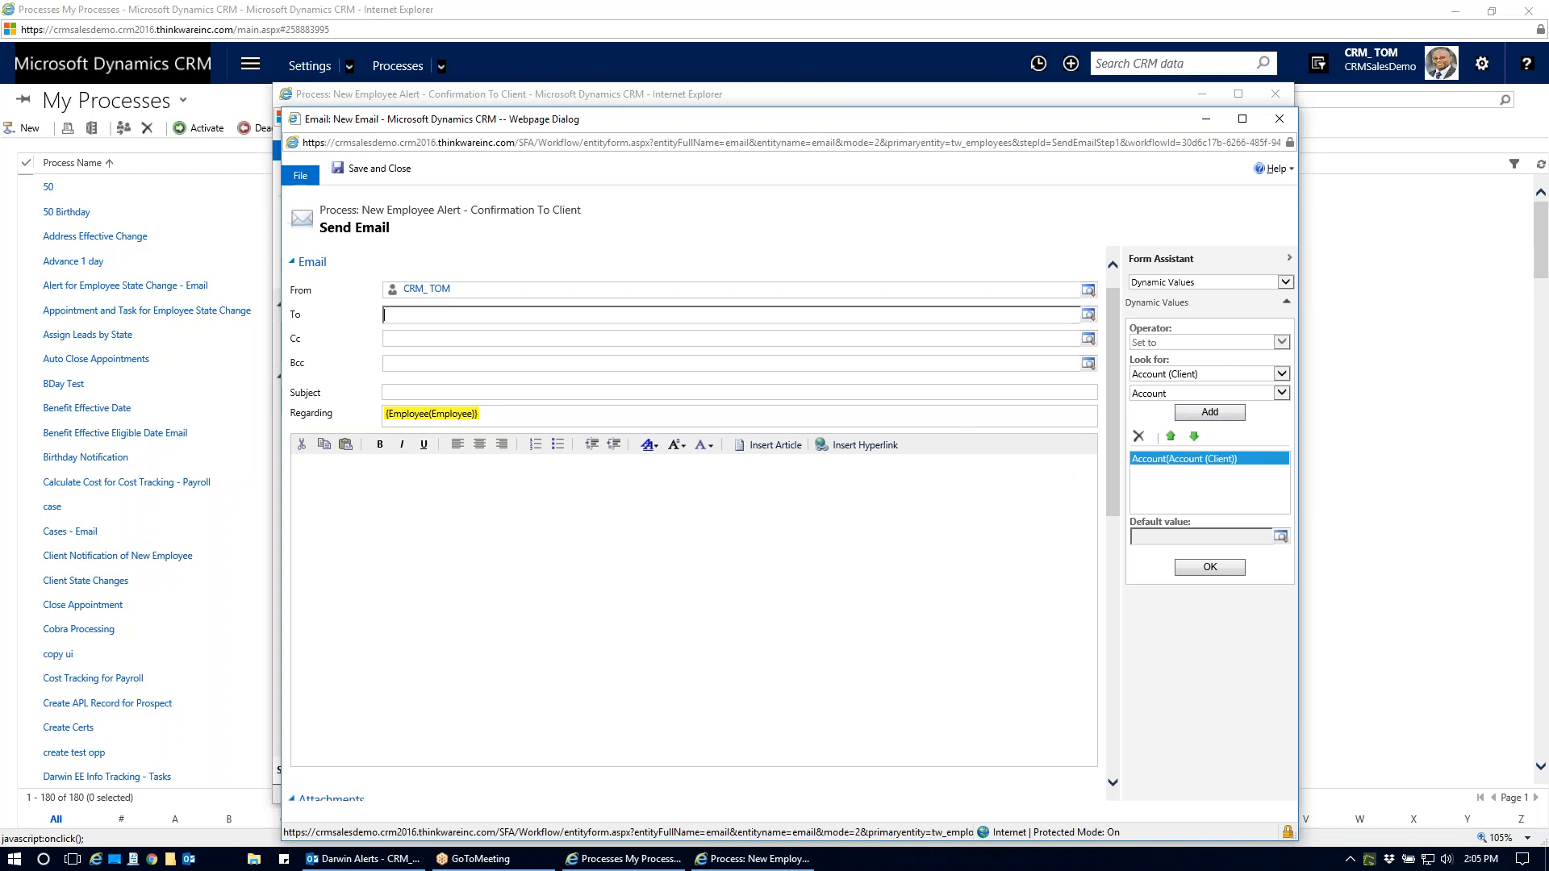
pyautogui.click(1211, 568)
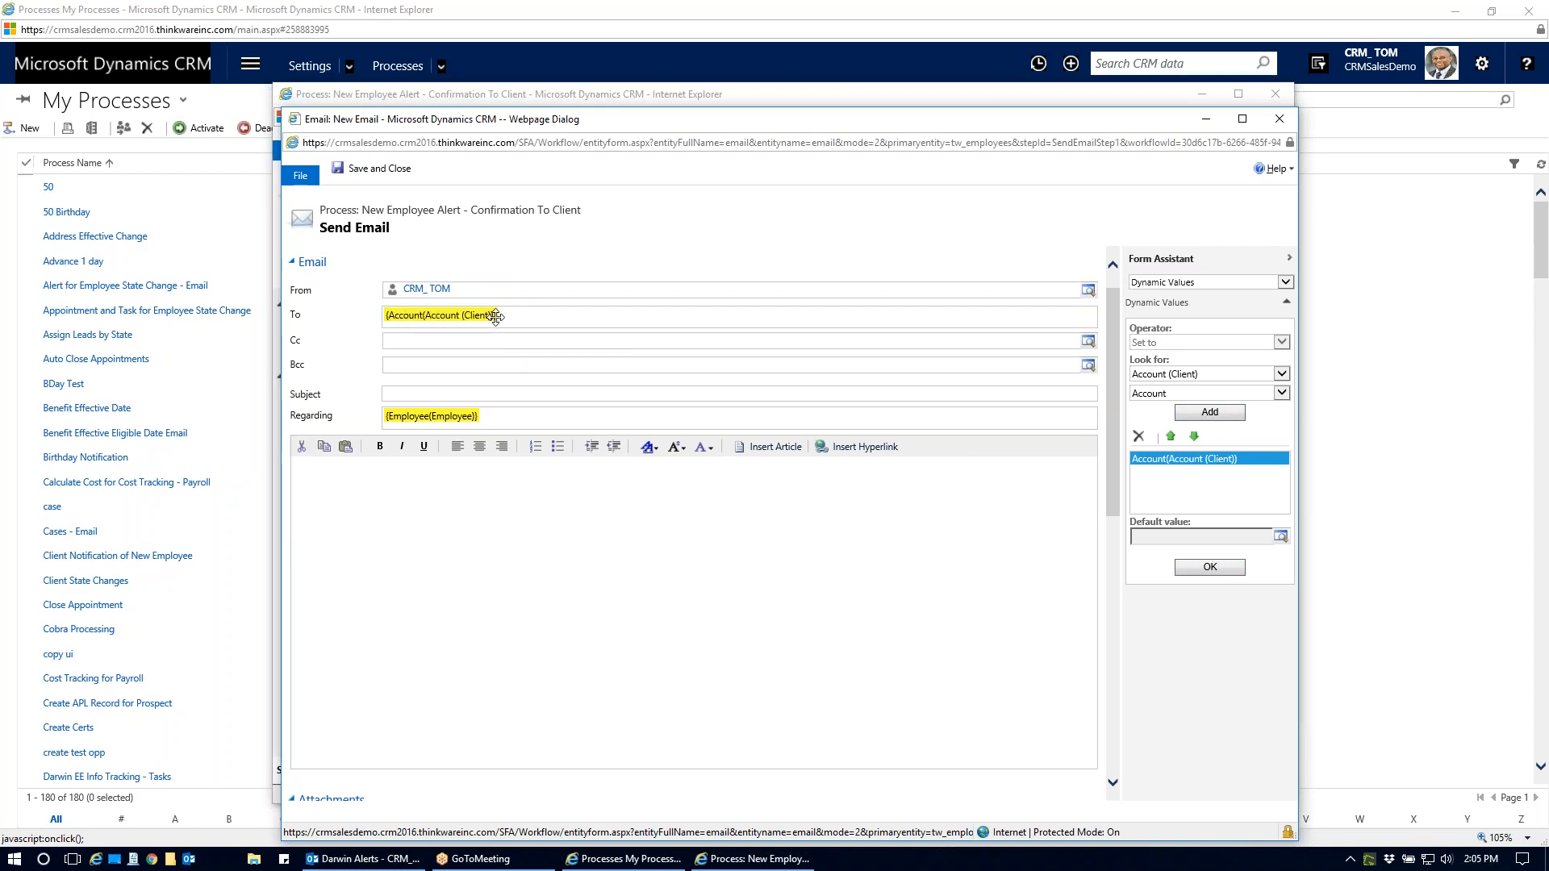
# Search the Contact records for "payroll" and add Payroll Contact as the email's Cc recipient.
pyautogui.click(465, 343)
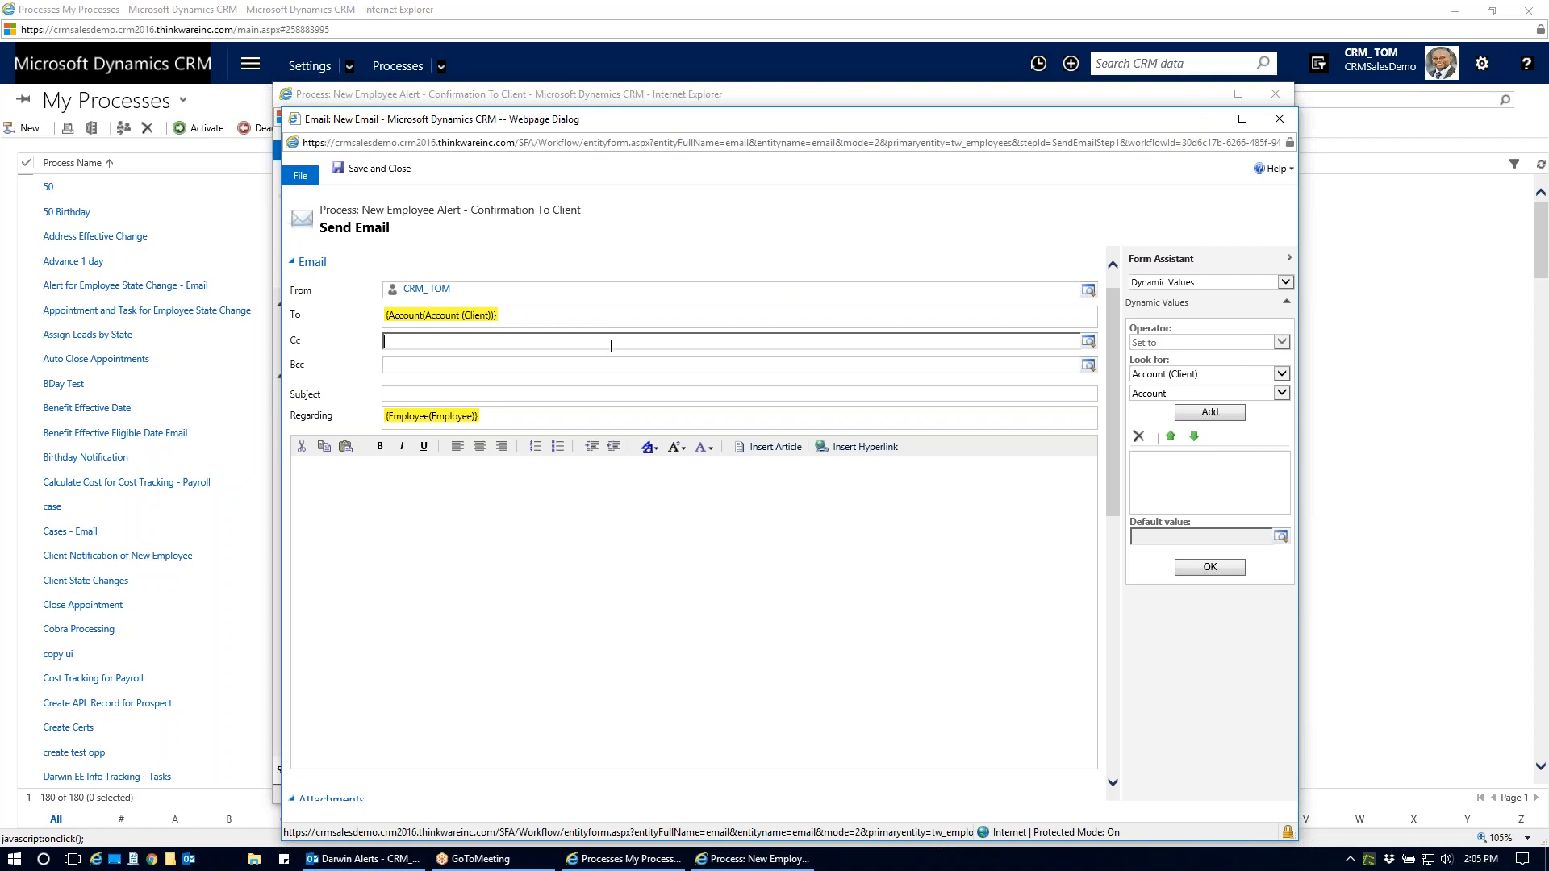
pyautogui.click(1089, 341)
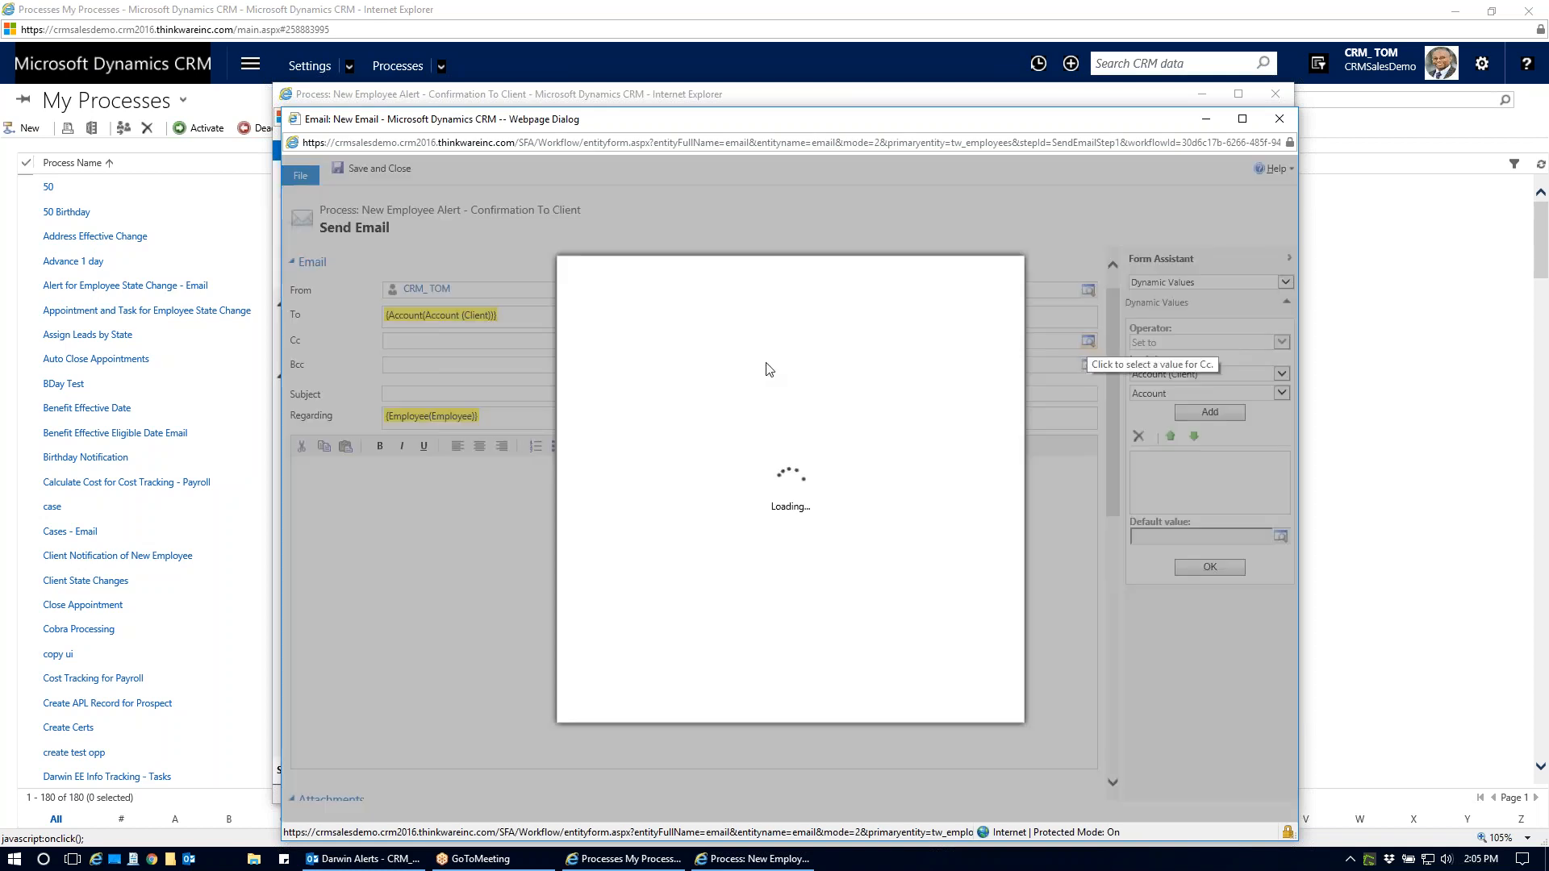
pyautogui.click(726, 343)
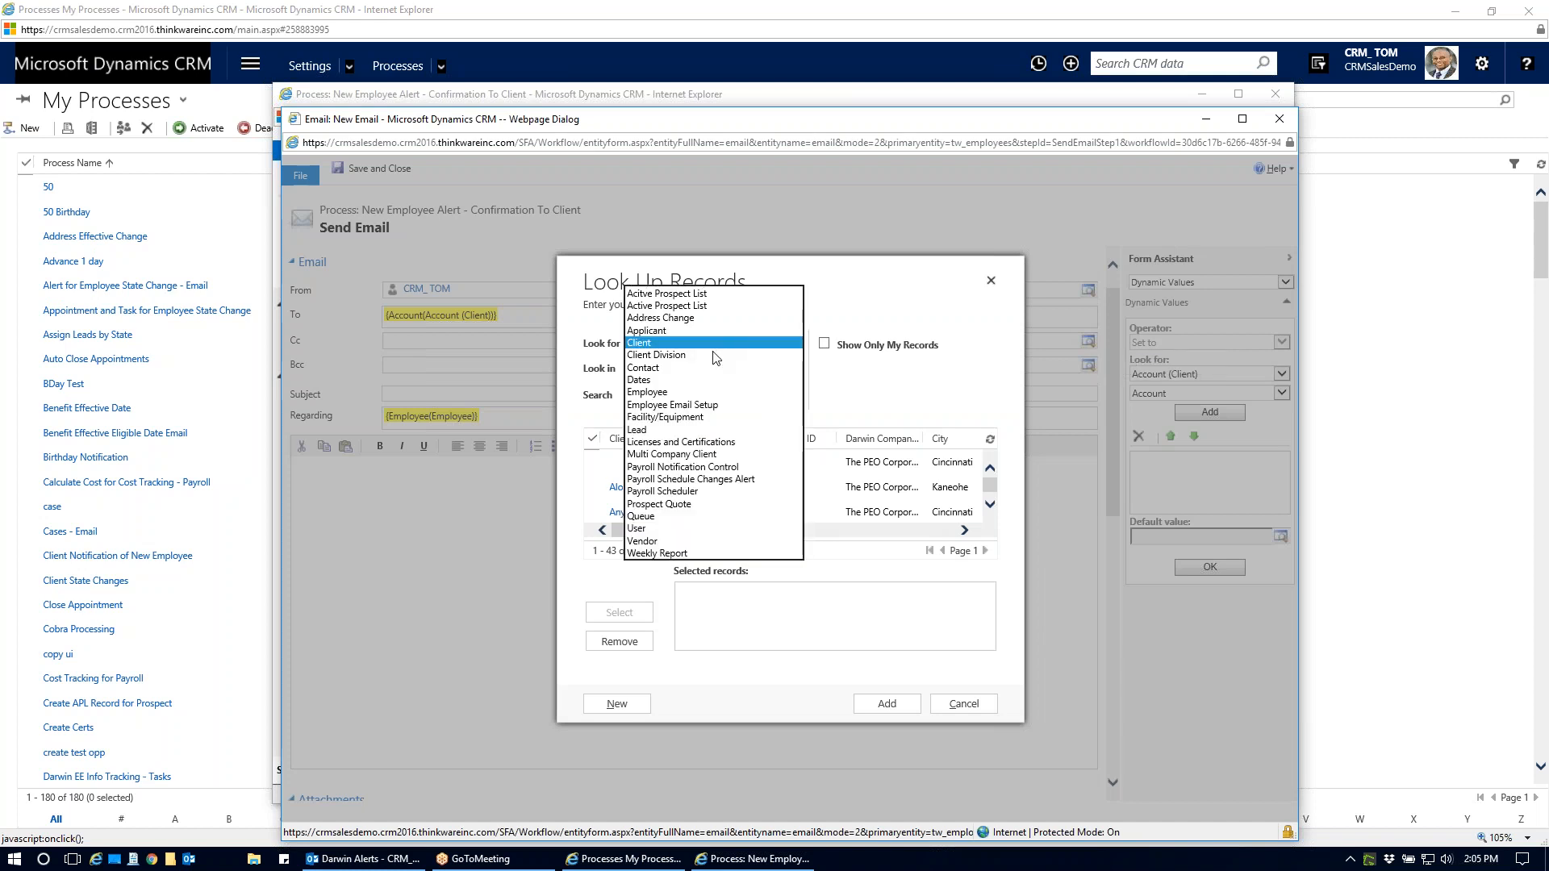
pyautogui.click(698, 368)
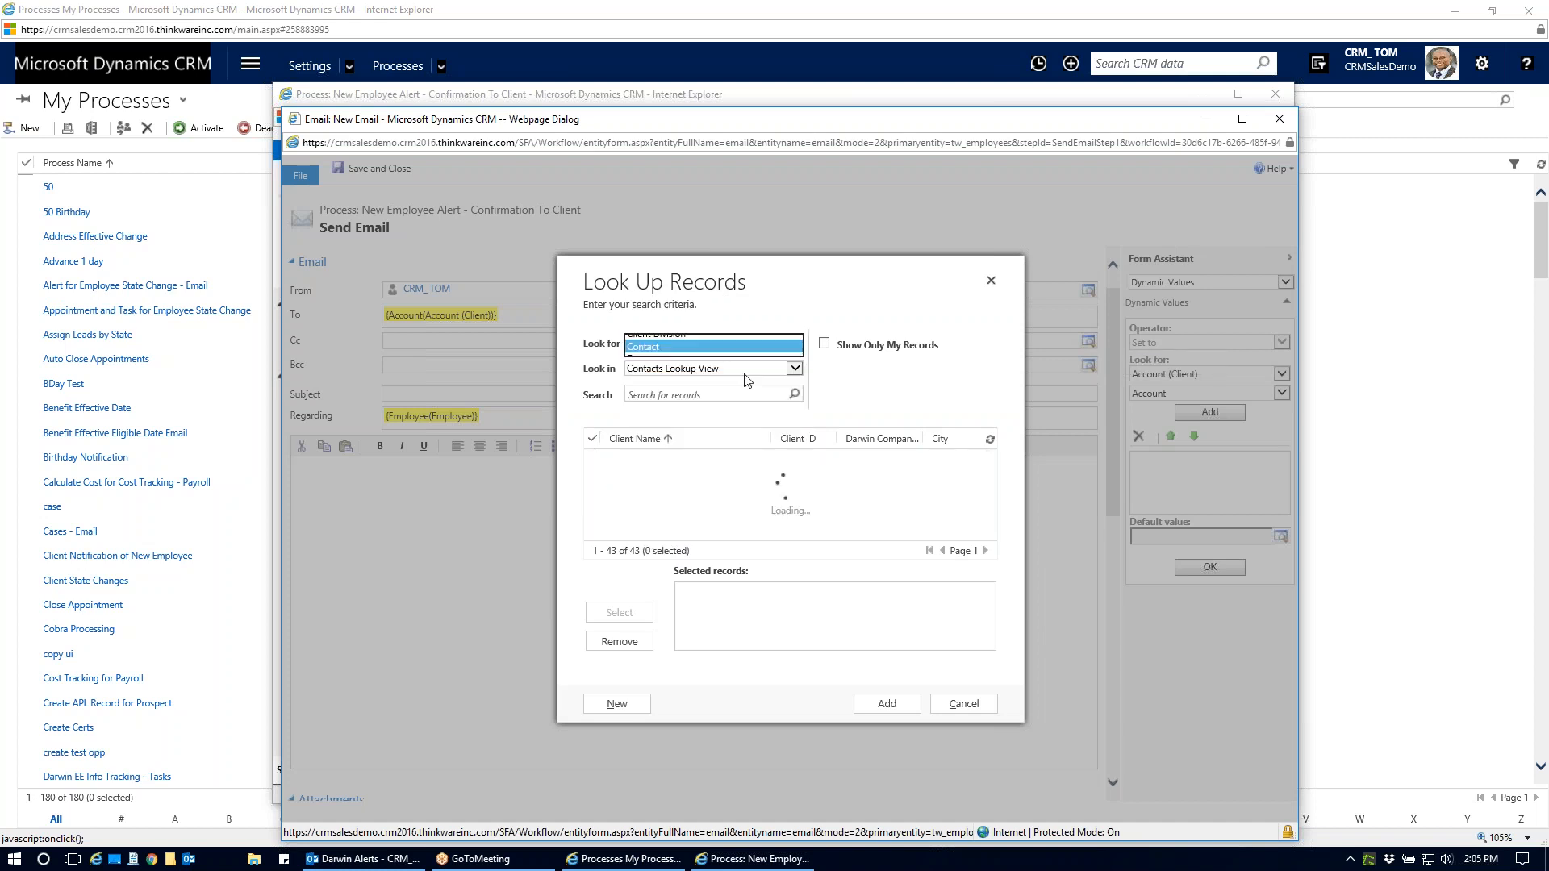
pyautogui.click(705, 394)
pyautogui.write('p')
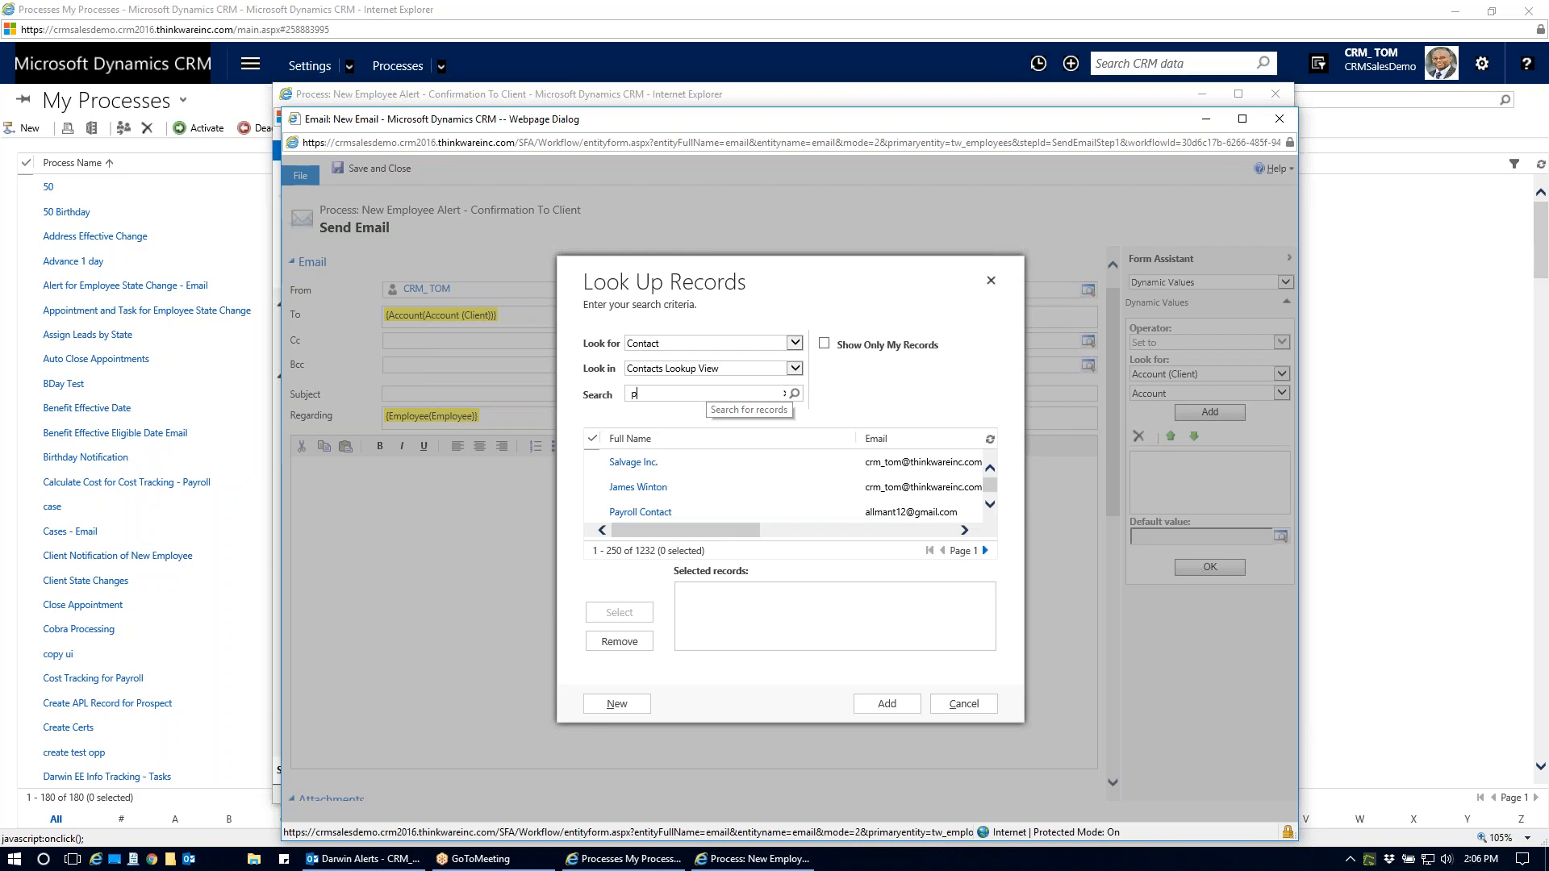
pyautogui.write('ayroll')
pyautogui.press('Return')
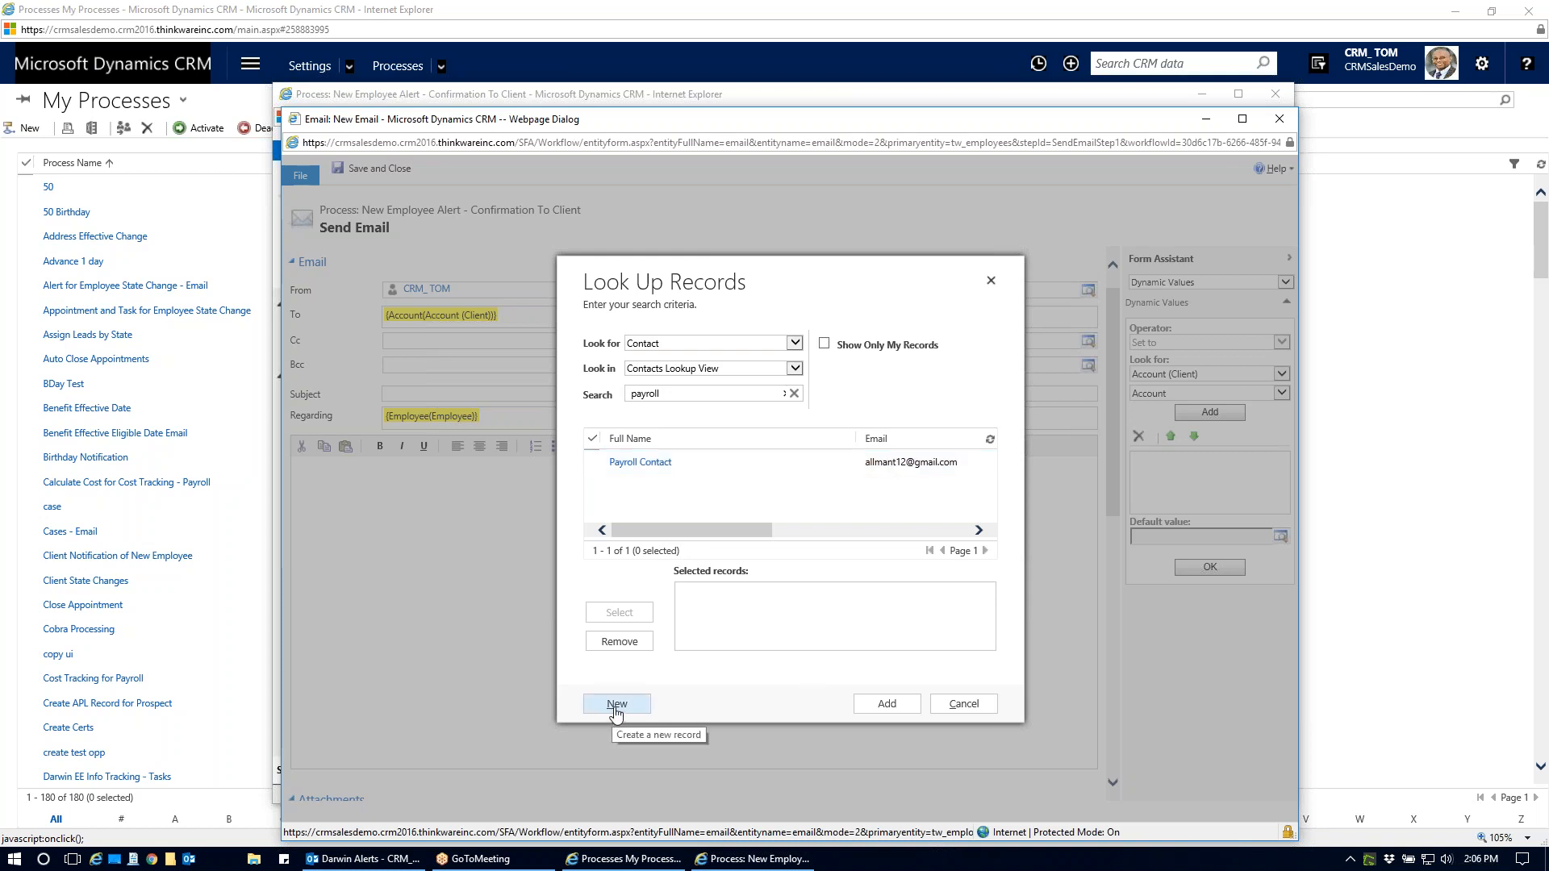
pyautogui.click(706, 465)
pyautogui.click(617, 614)
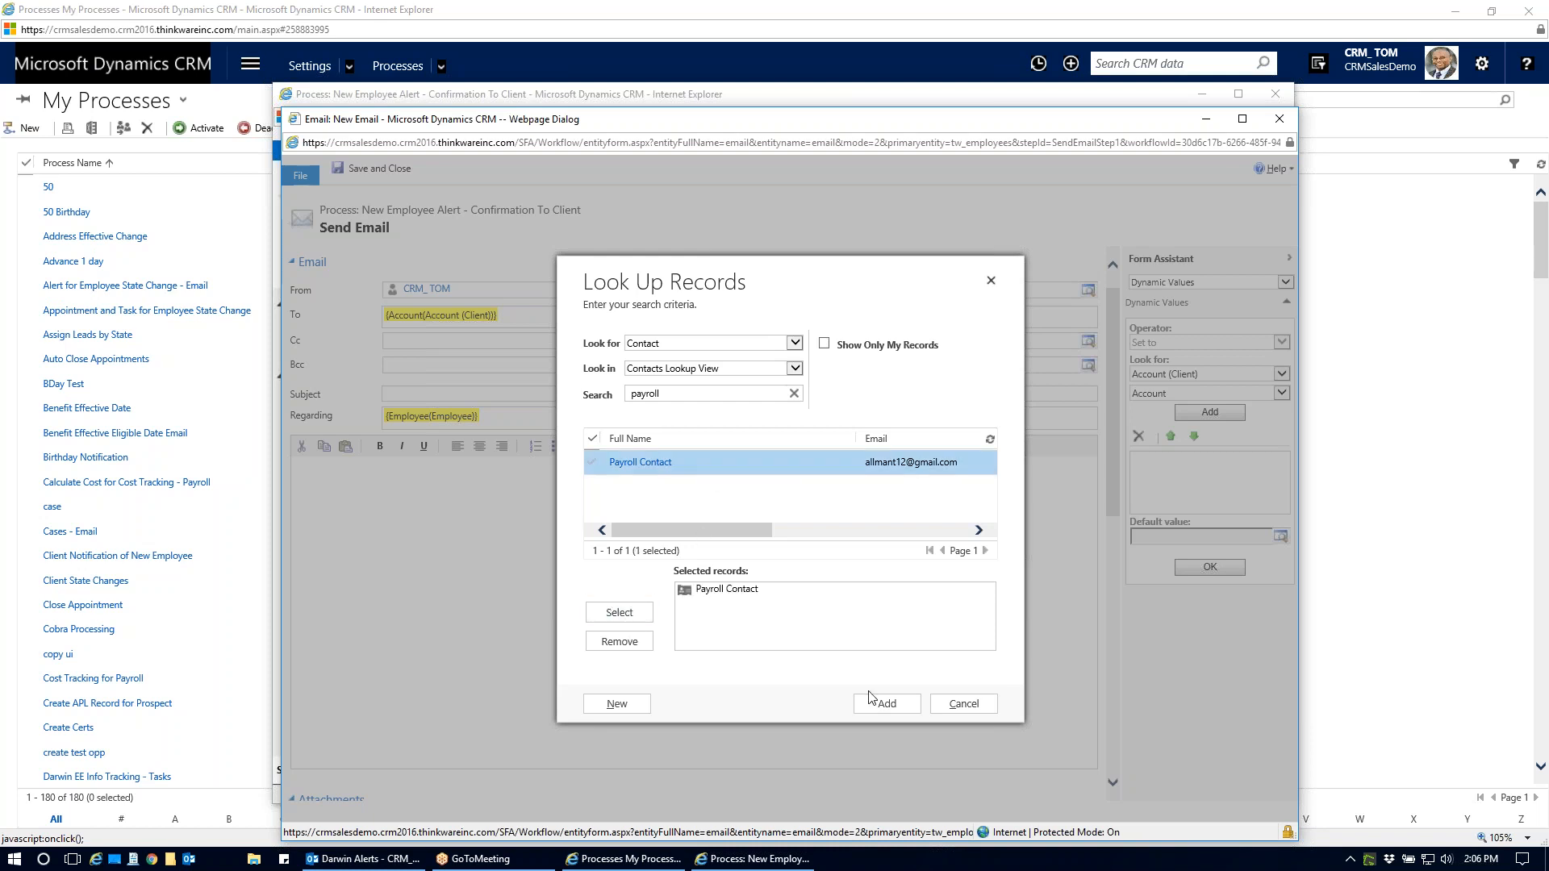
pyautogui.click(888, 706)
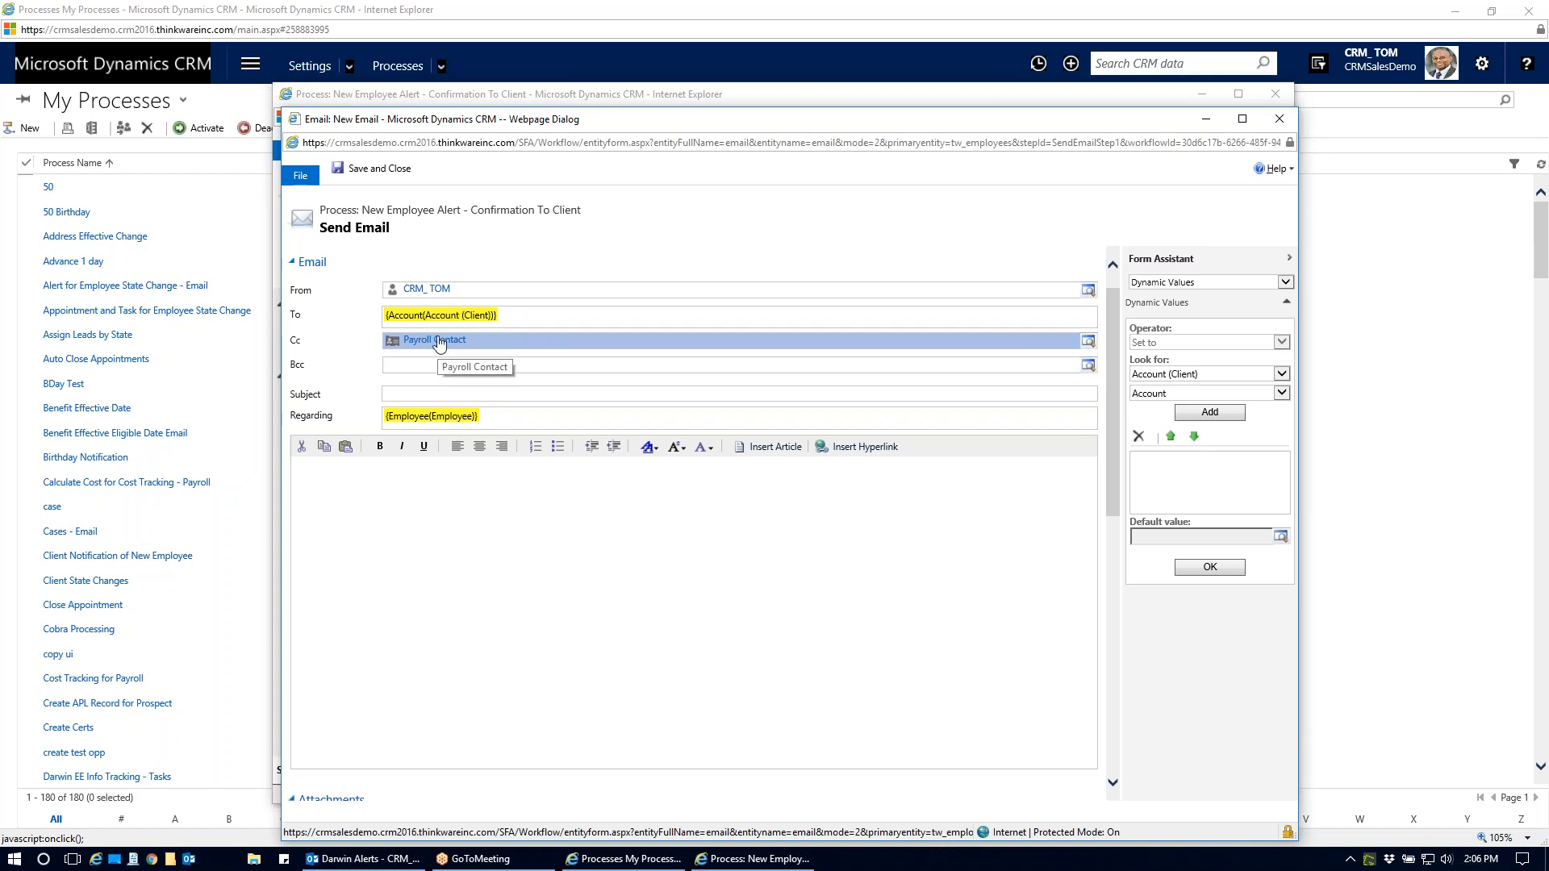
# Begin the email subject with the text "New Employee Confirmed ||".
pyautogui.click(501, 397)
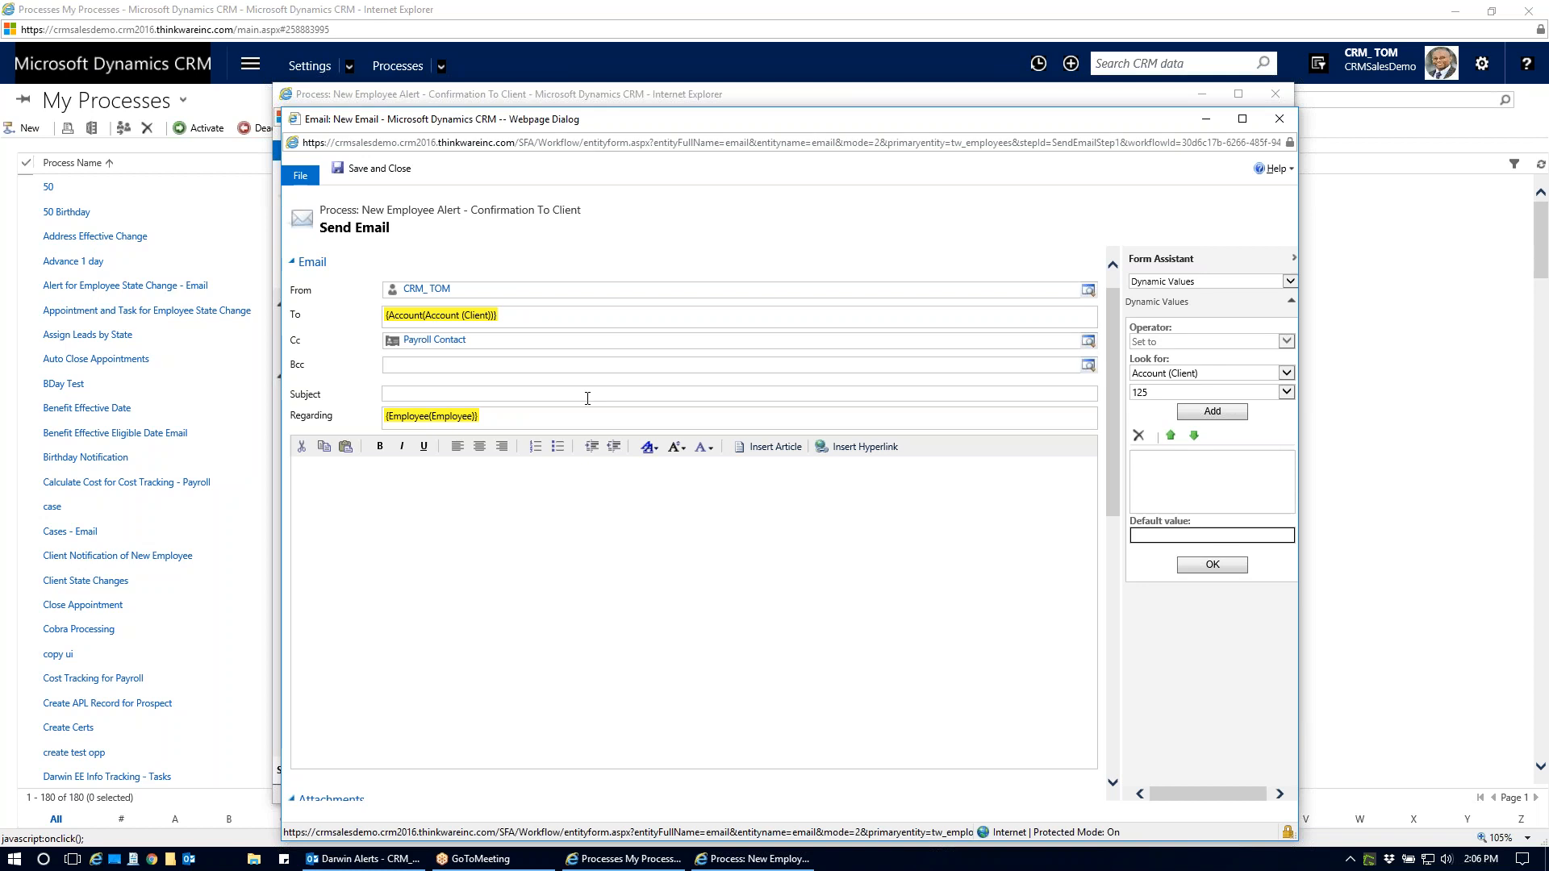
pyautogui.write('New Employee Conifr')
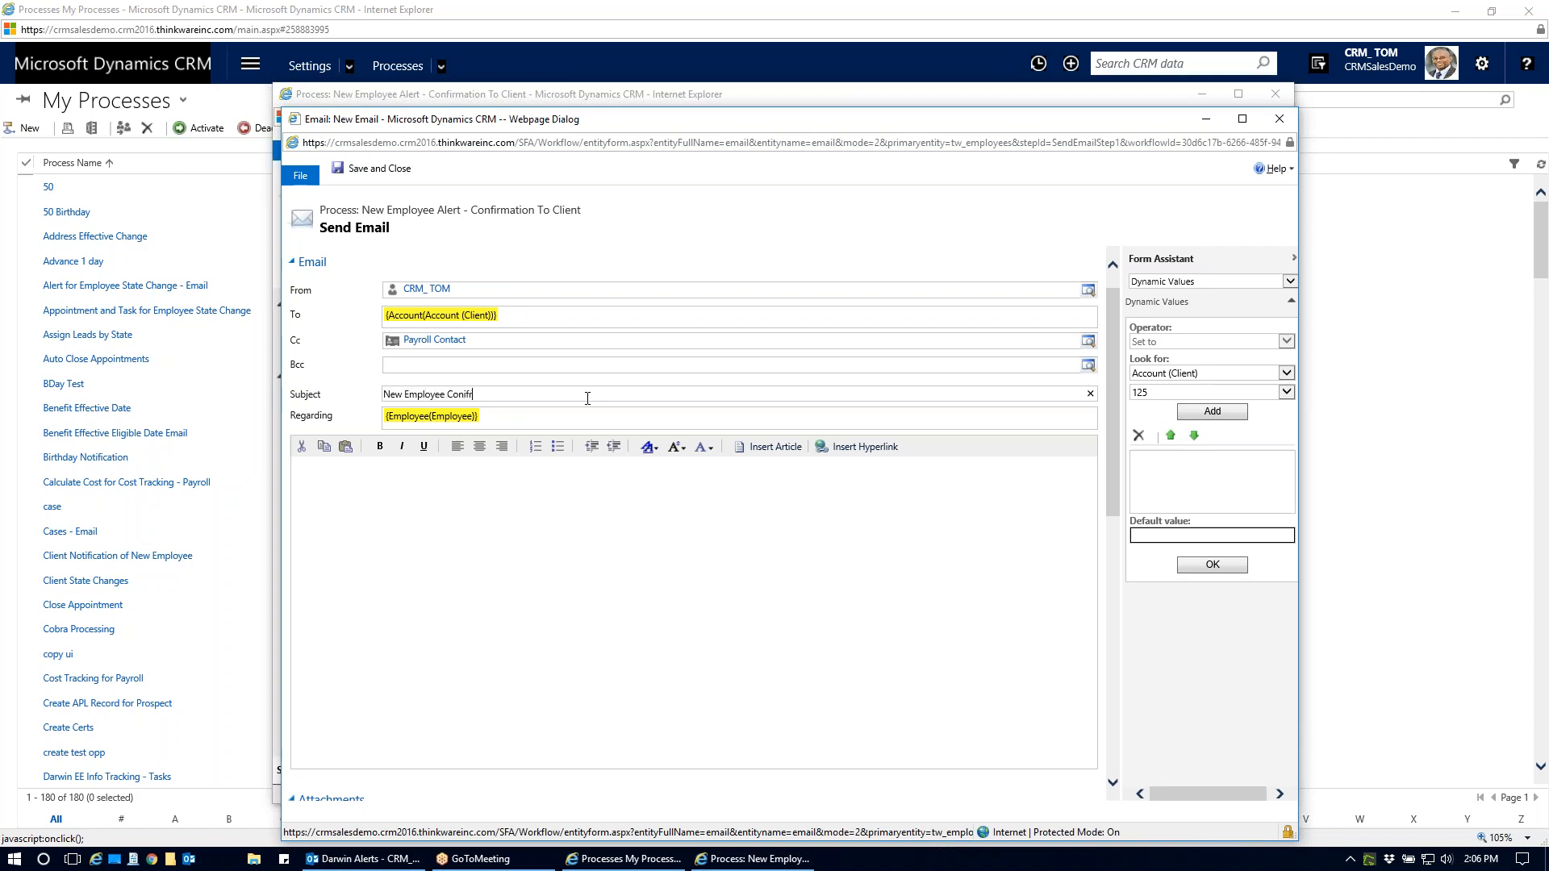
pyautogui.press('BackSpace')
pyautogui.press('BackSpace')
pyautogui.press('BackSpace')
pyautogui.write('firmed')
# Insert the Employee entity's Employee field as a dynamic value after the subject text.
pyautogui.click(1286, 375)
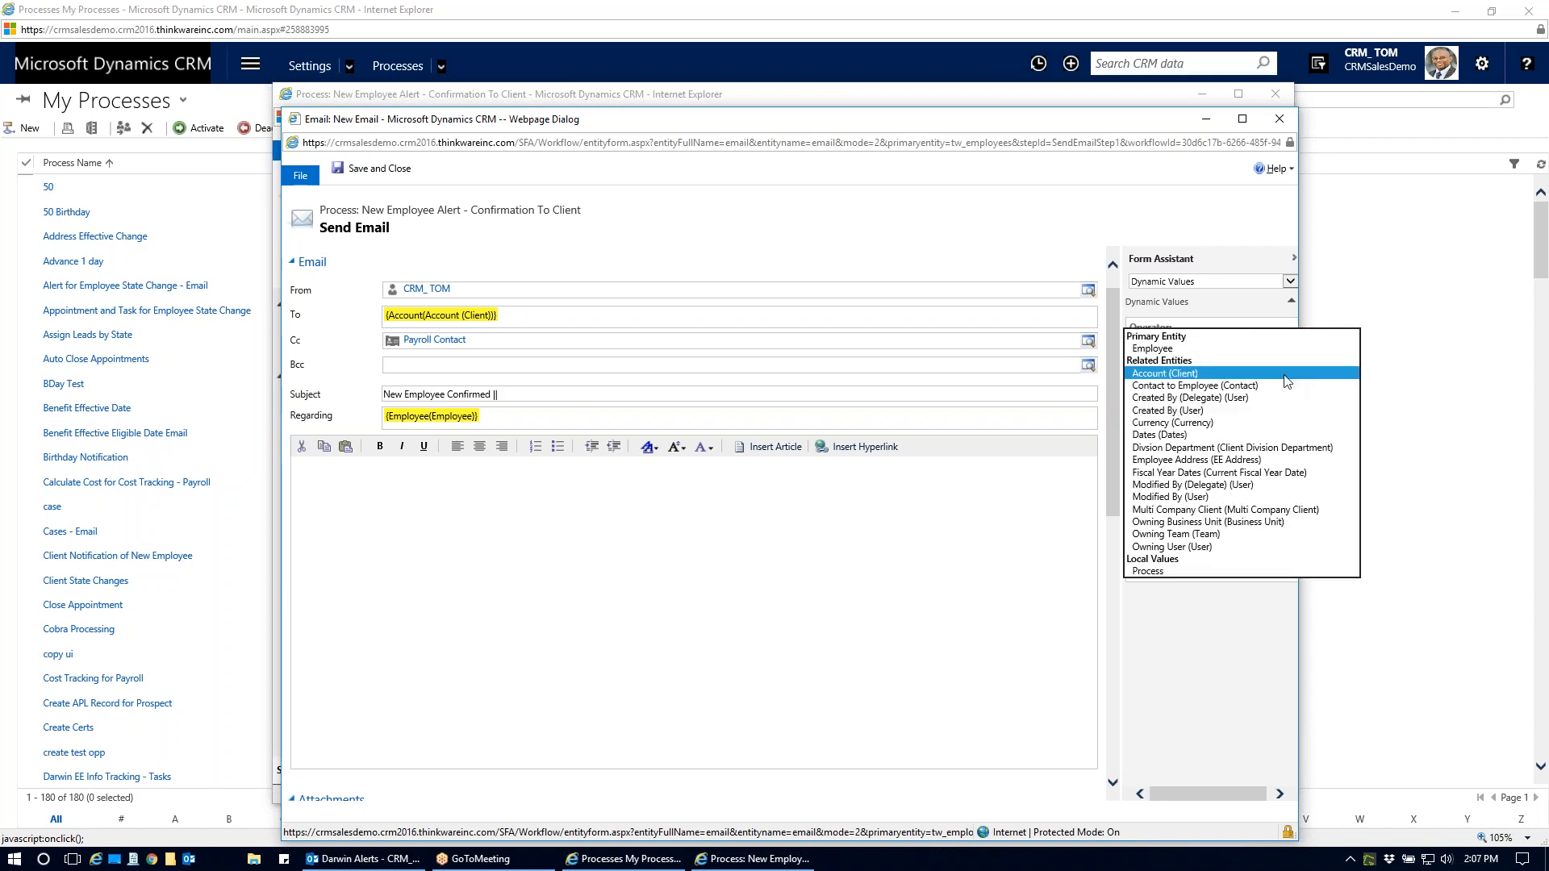
pyautogui.click(1171, 349)
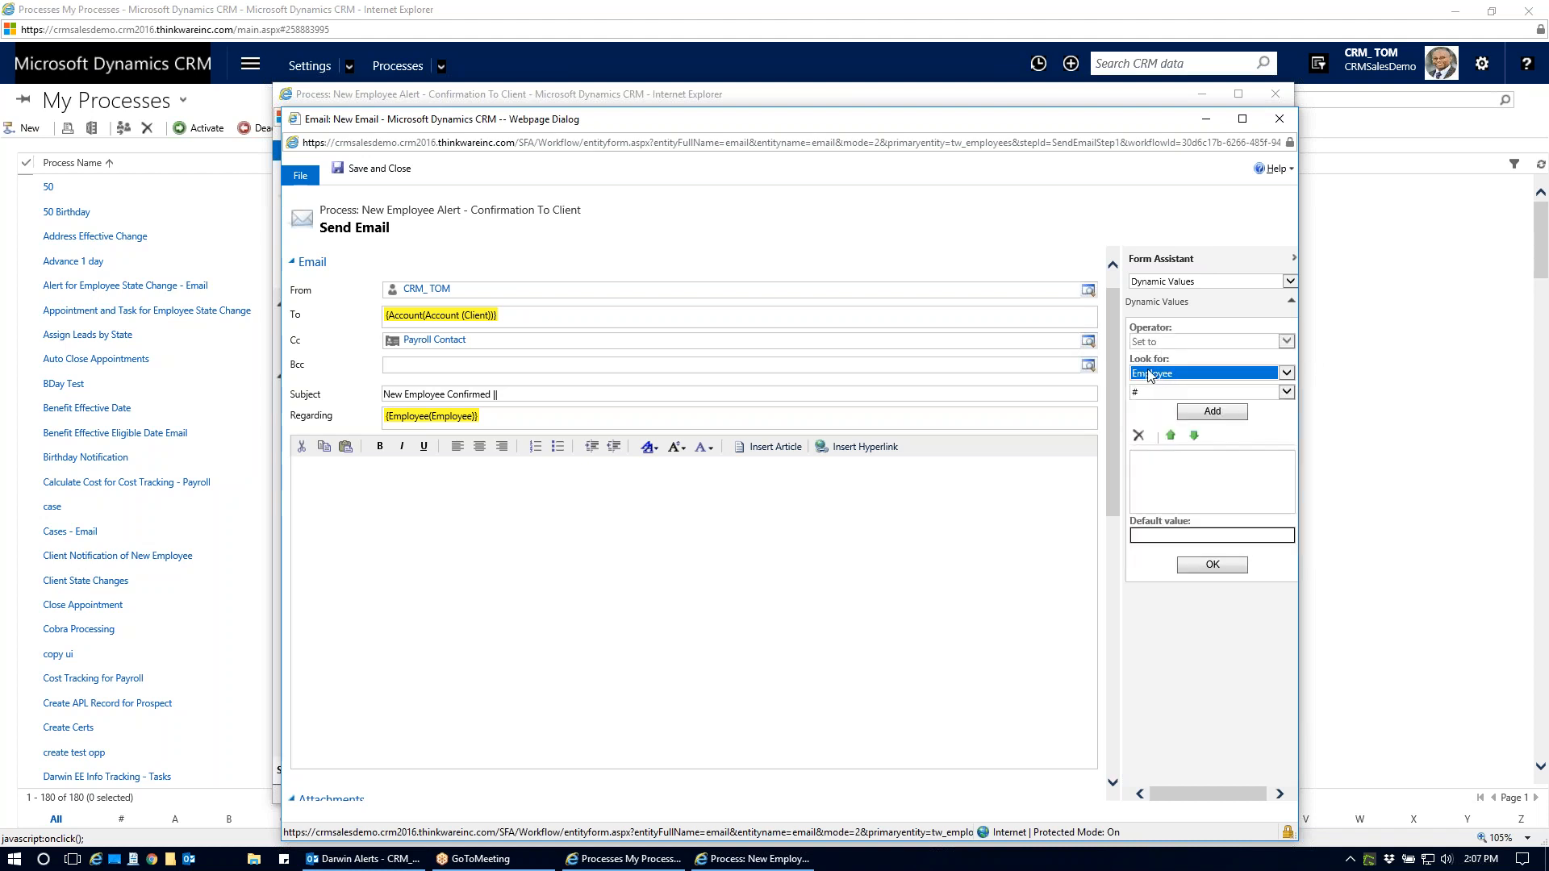
pyautogui.click(1288, 393)
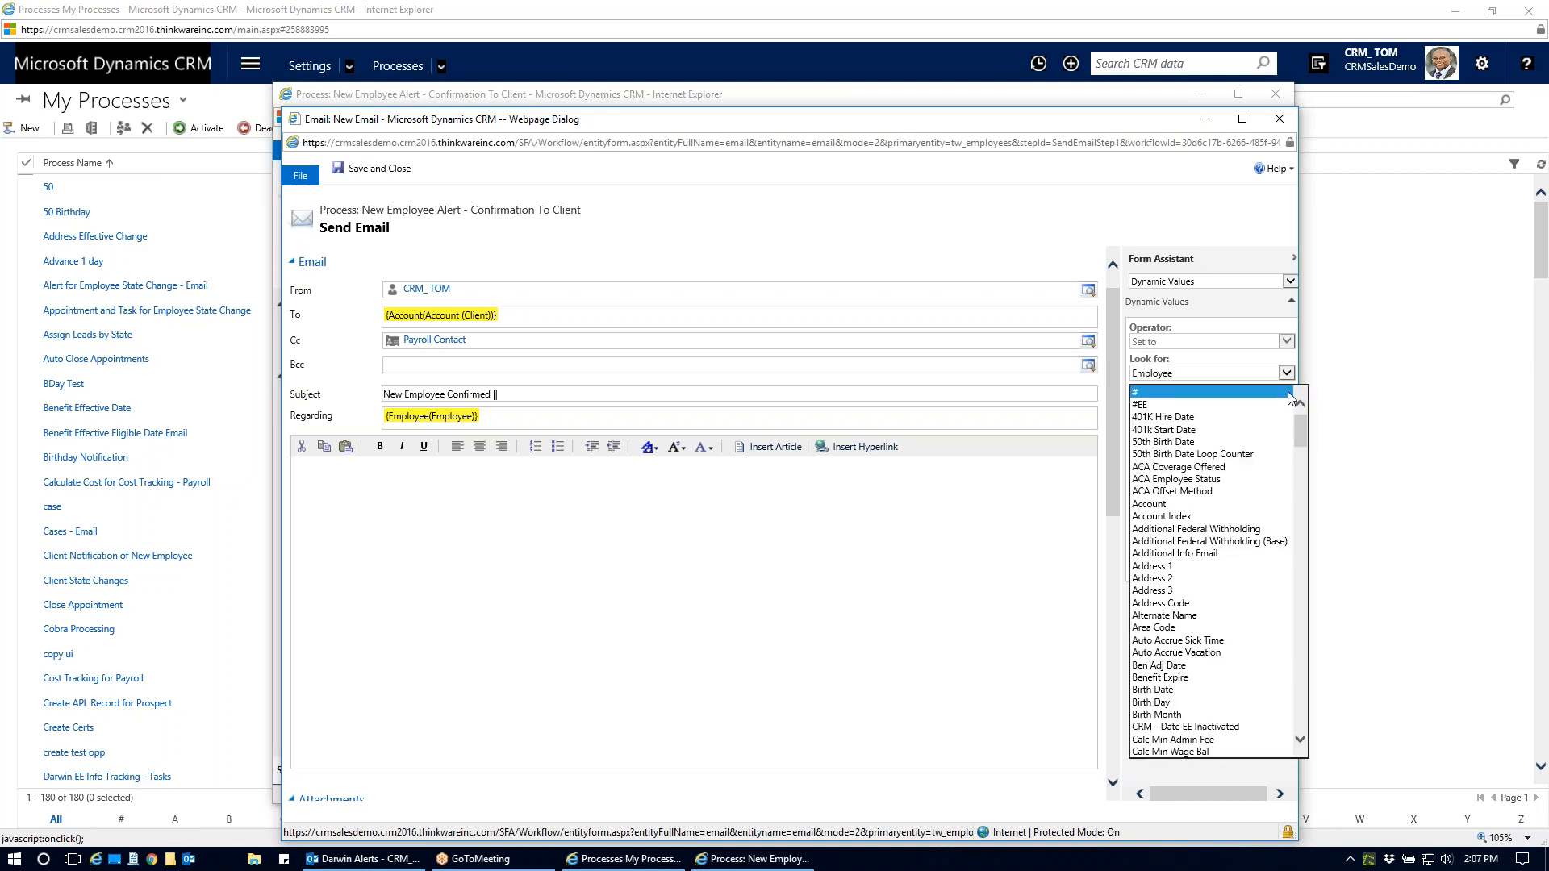
pyautogui.moveTo(1299, 426); pyautogui.dragTo(1300, 509)
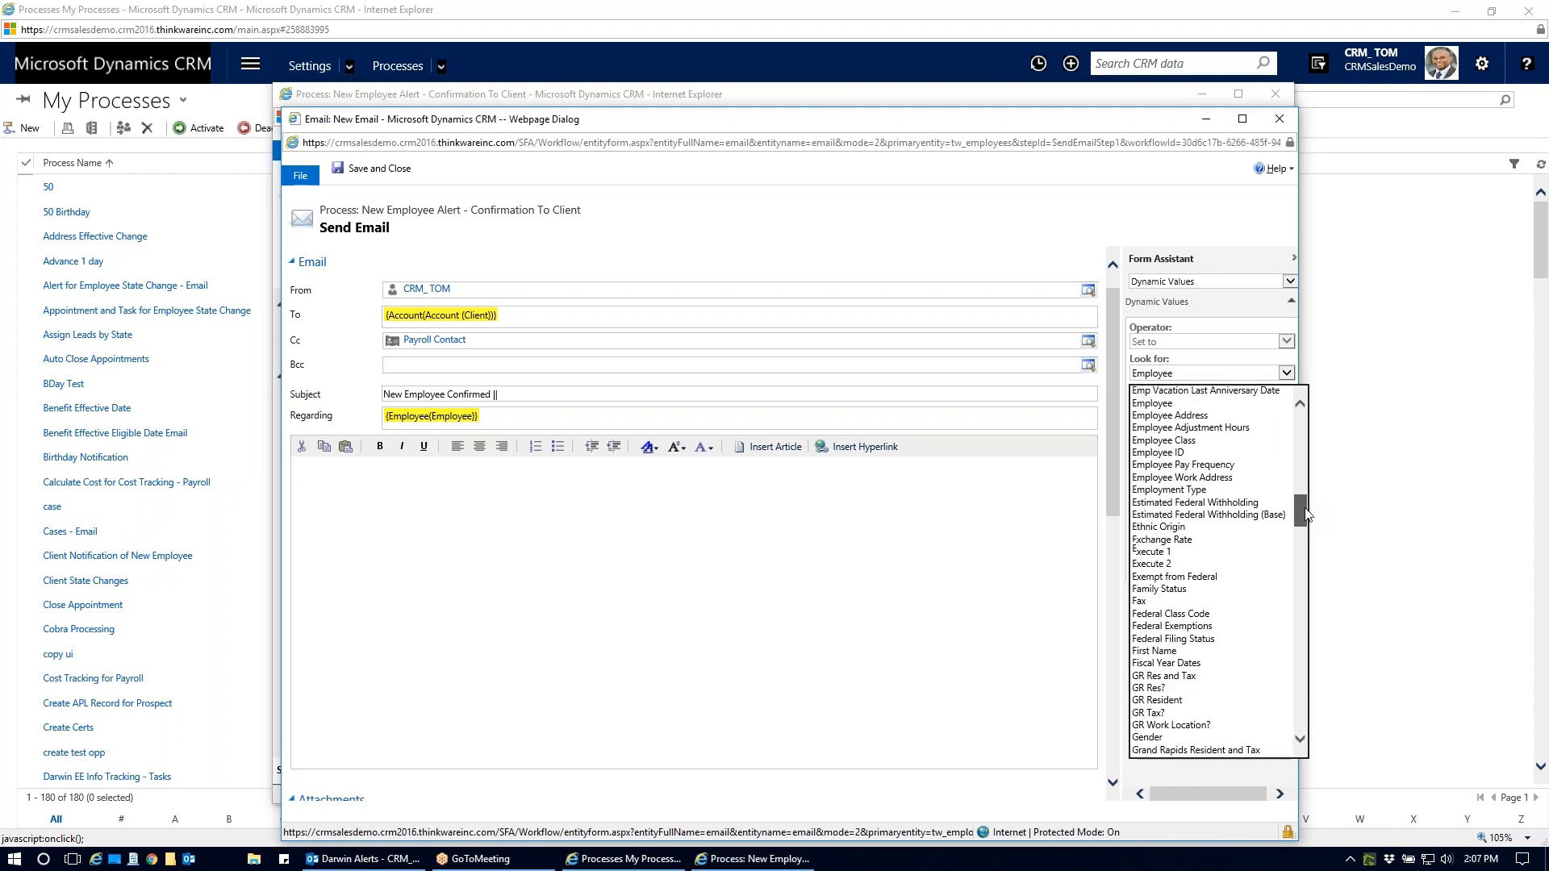
pyautogui.click(1153, 403)
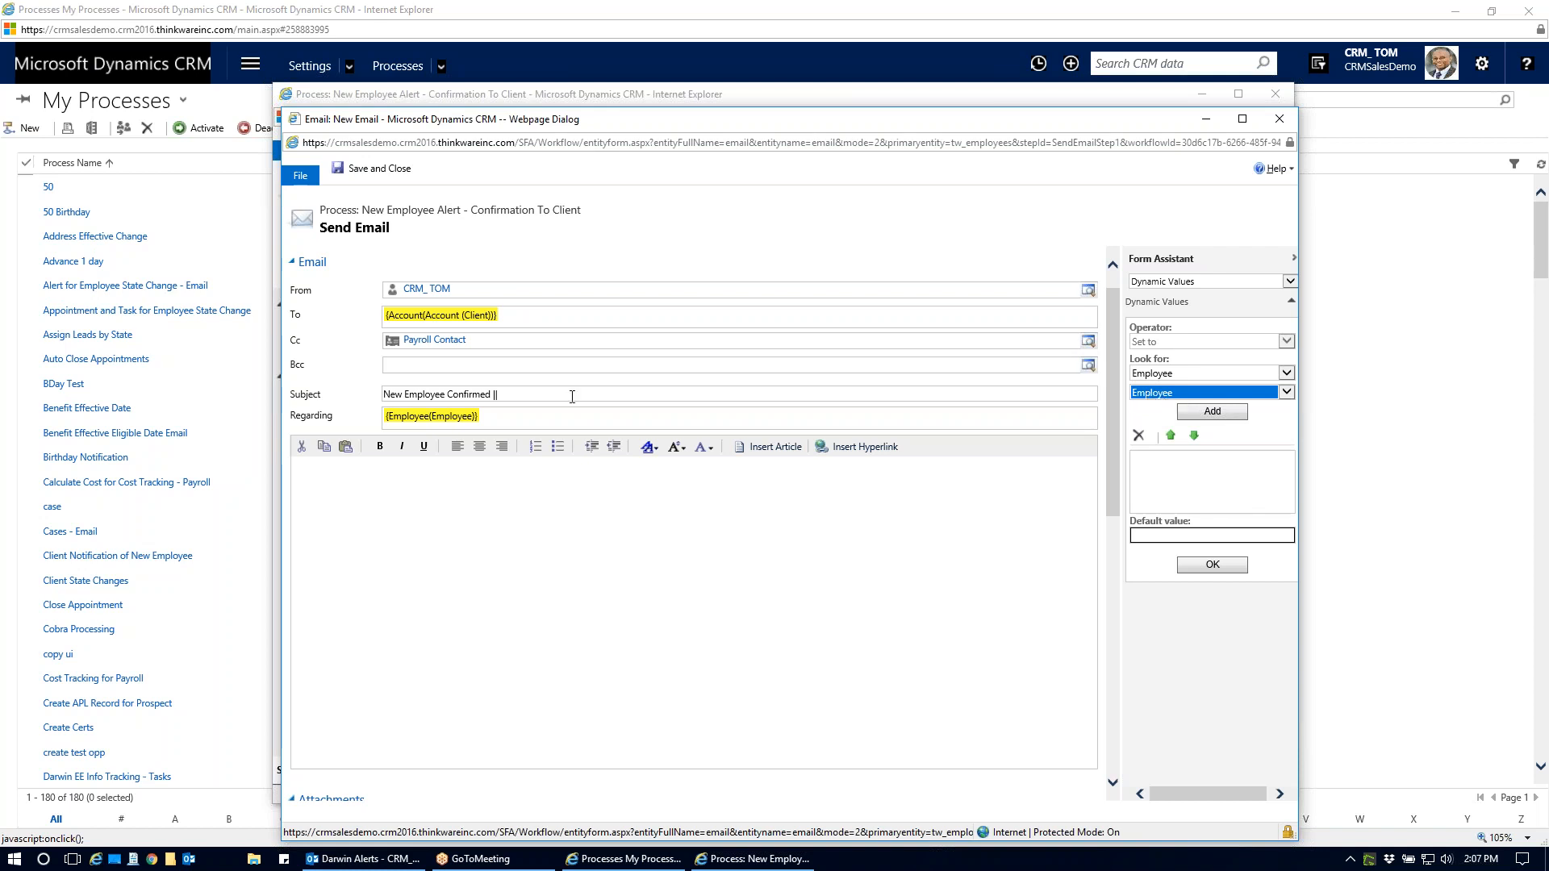
pyautogui.click(546, 395)
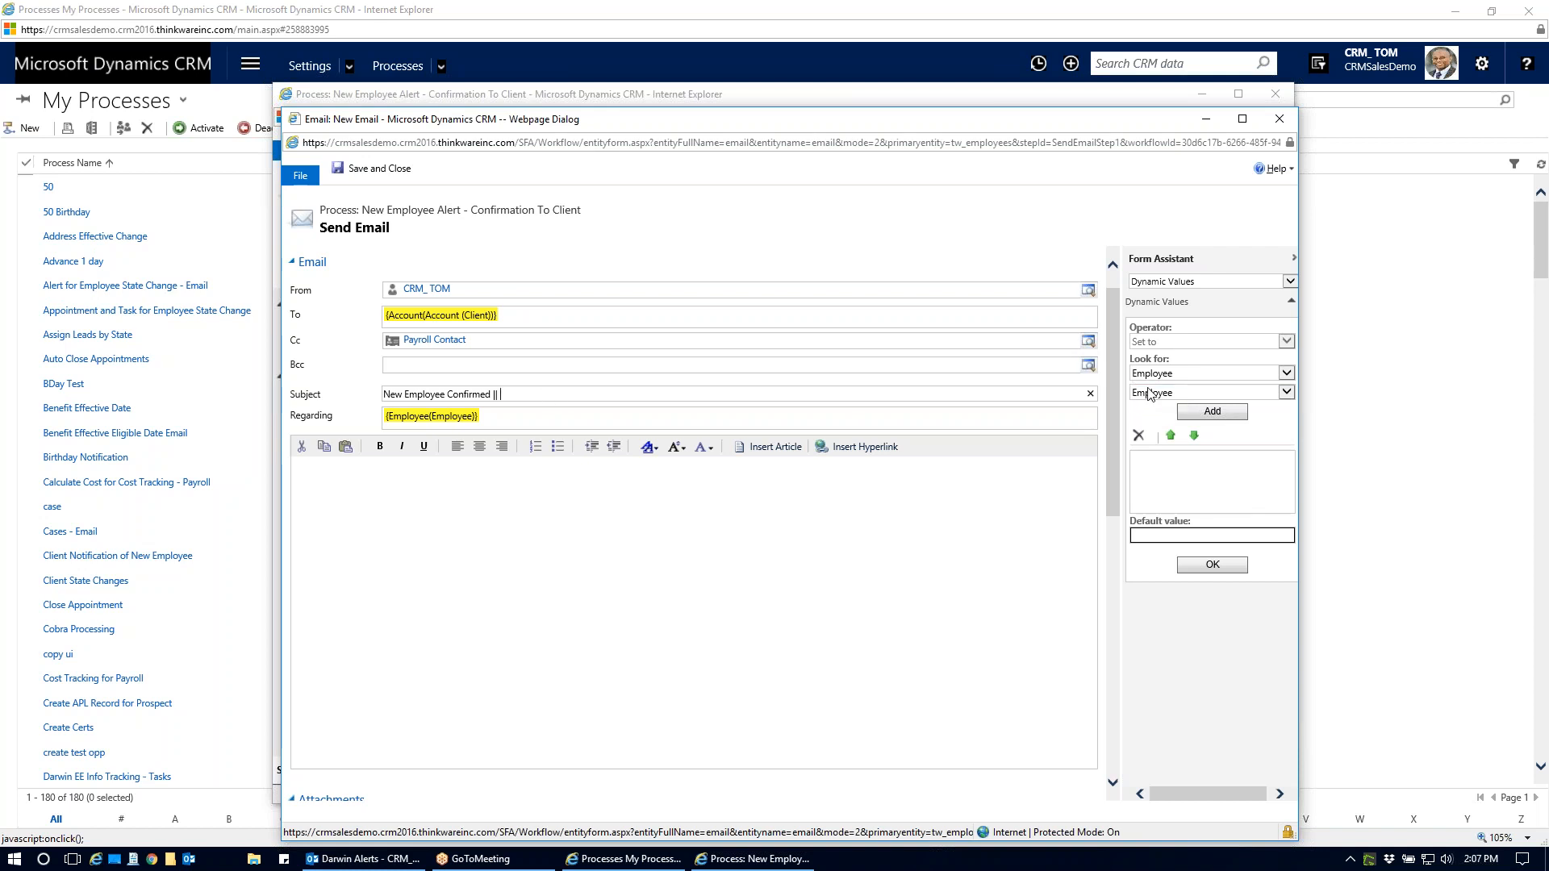
pyautogui.click(1212, 411)
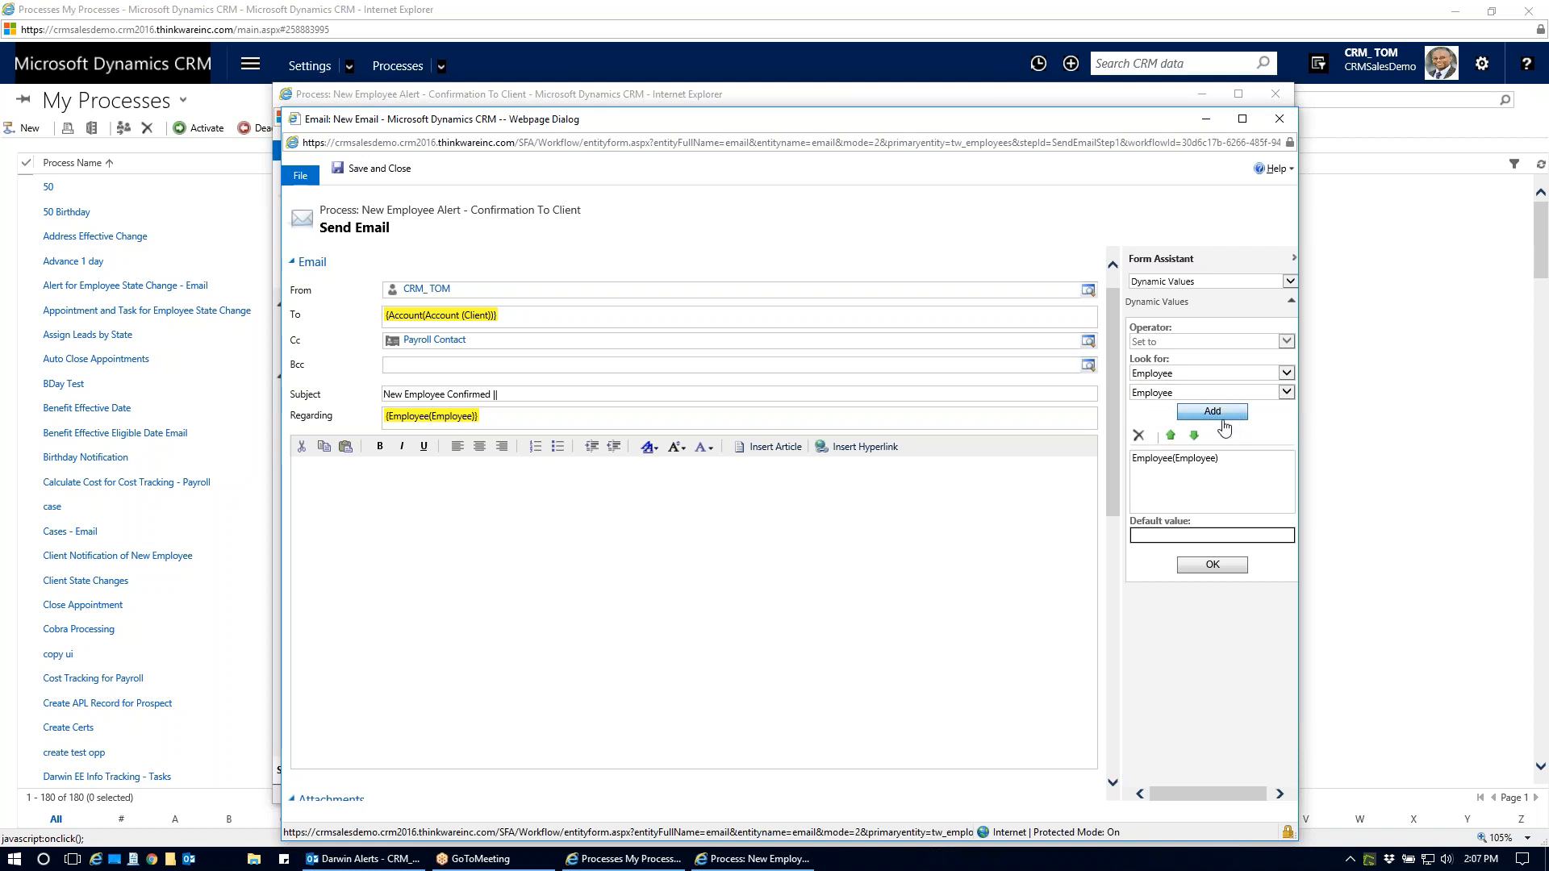
pyautogui.click(1204, 466)
pyautogui.click(510, 393)
pyautogui.click(1212, 565)
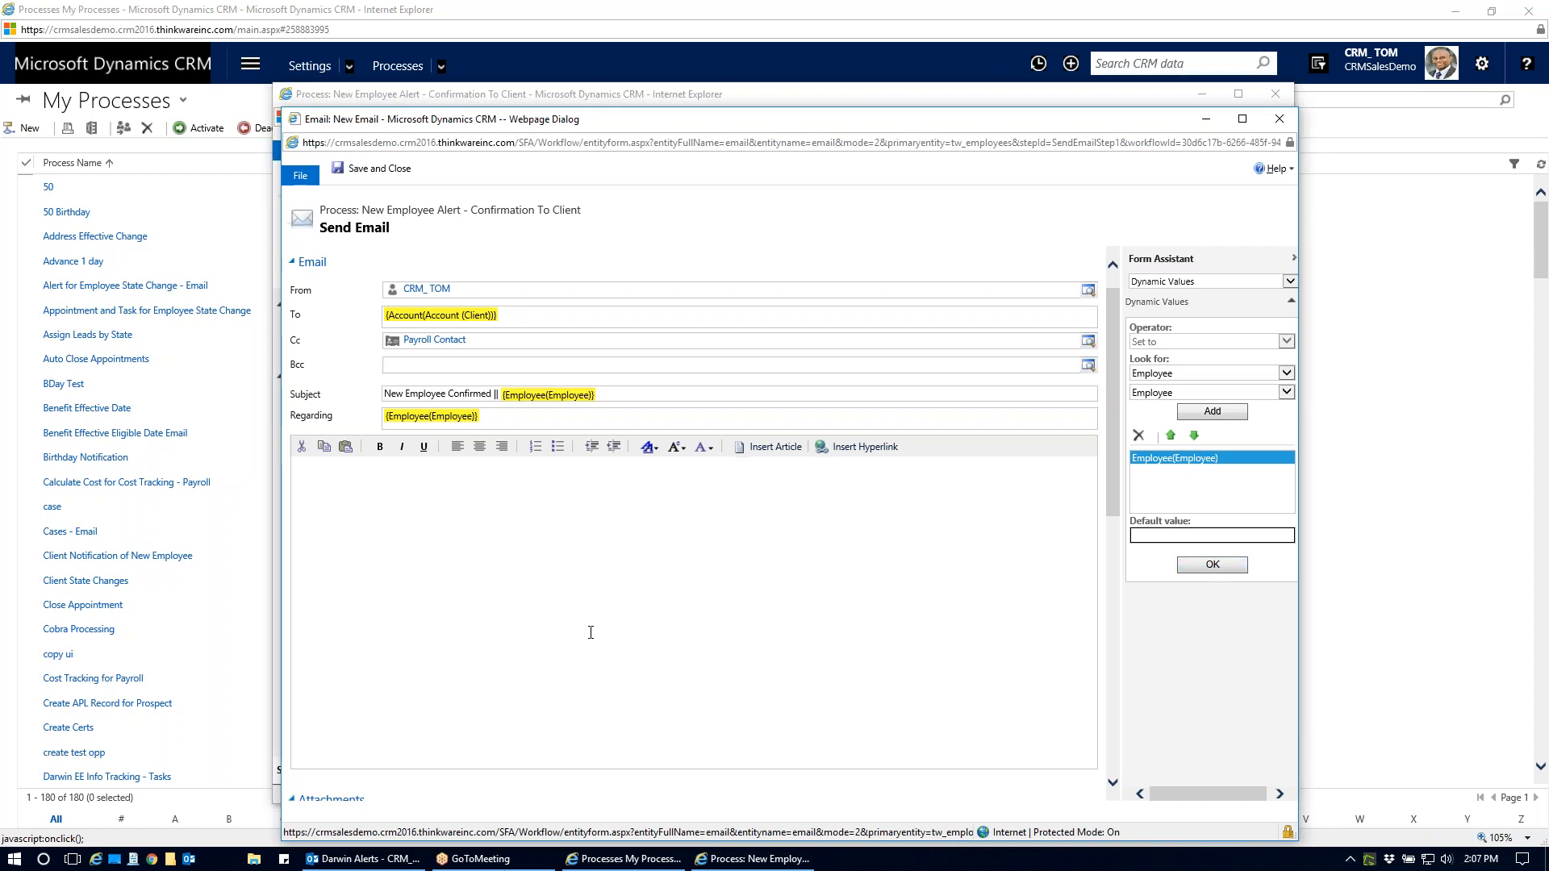
# Extend the subject with "|| Start Date:" followed by the Employee entity's Start Date dynamic value.
pyautogui.click(627, 396)
pyautogui.write('|| Start Date:')
pyautogui.click(1138, 437)
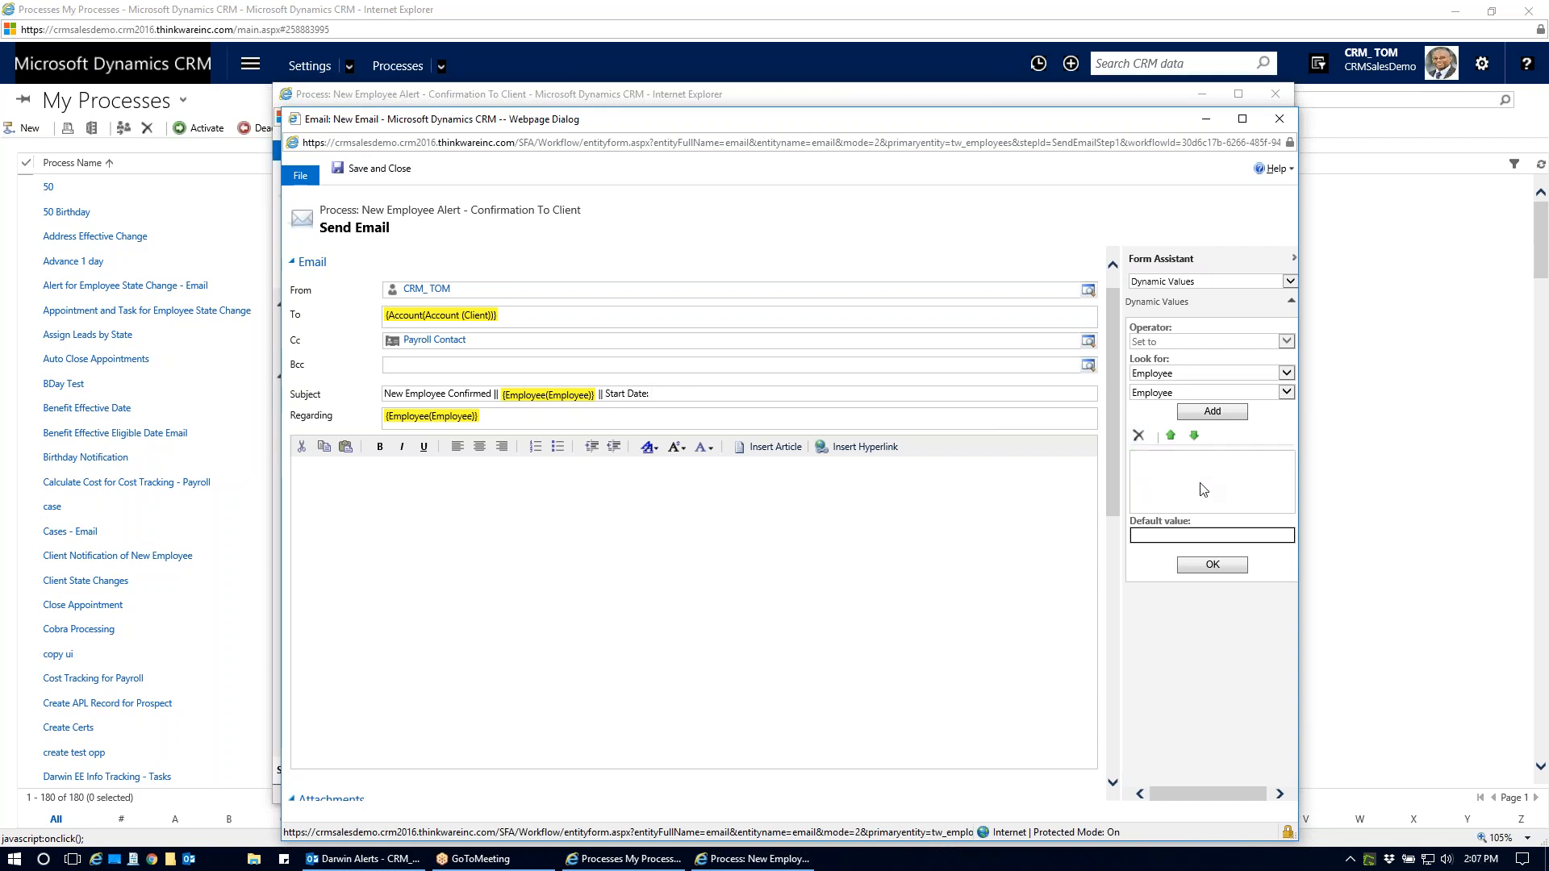
pyautogui.click(1286, 392)
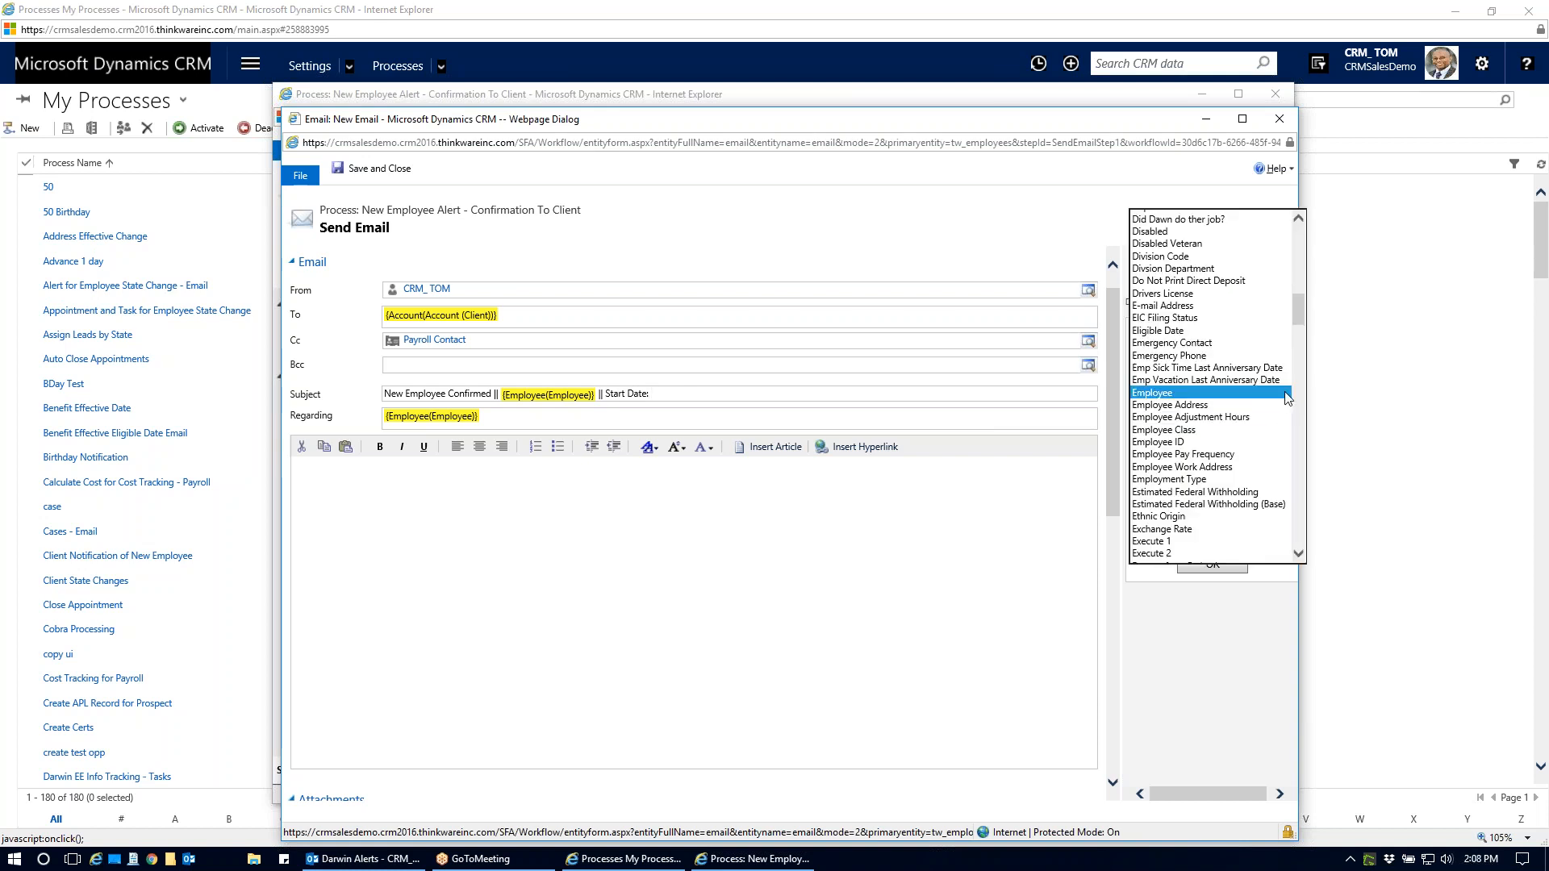
pyautogui.moveTo(1302, 307); pyautogui.dragTo(1300, 476)
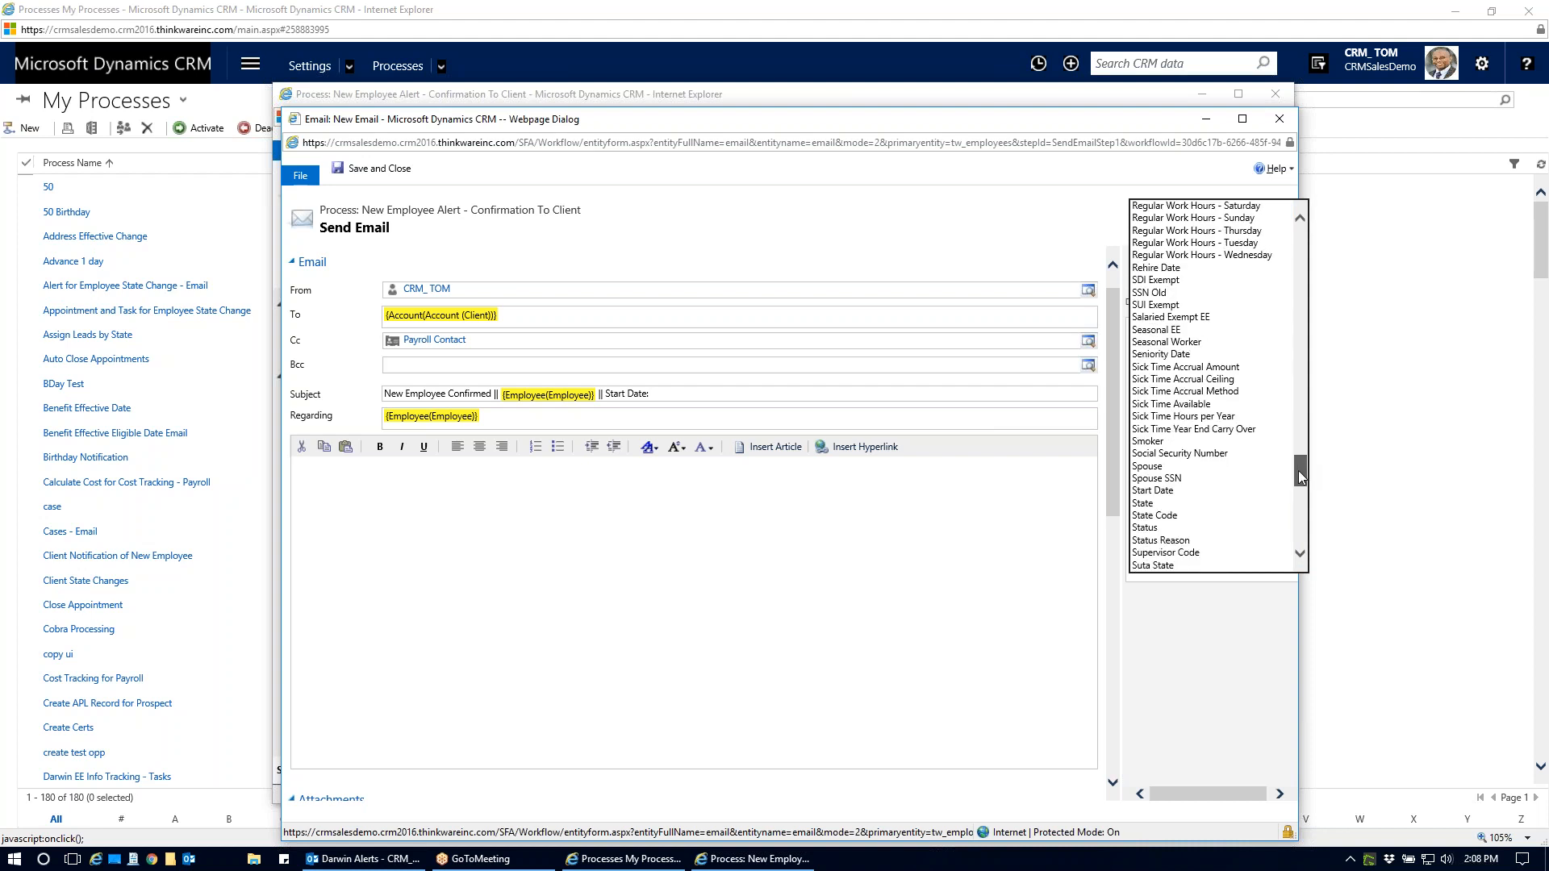
pyautogui.click(1243, 490)
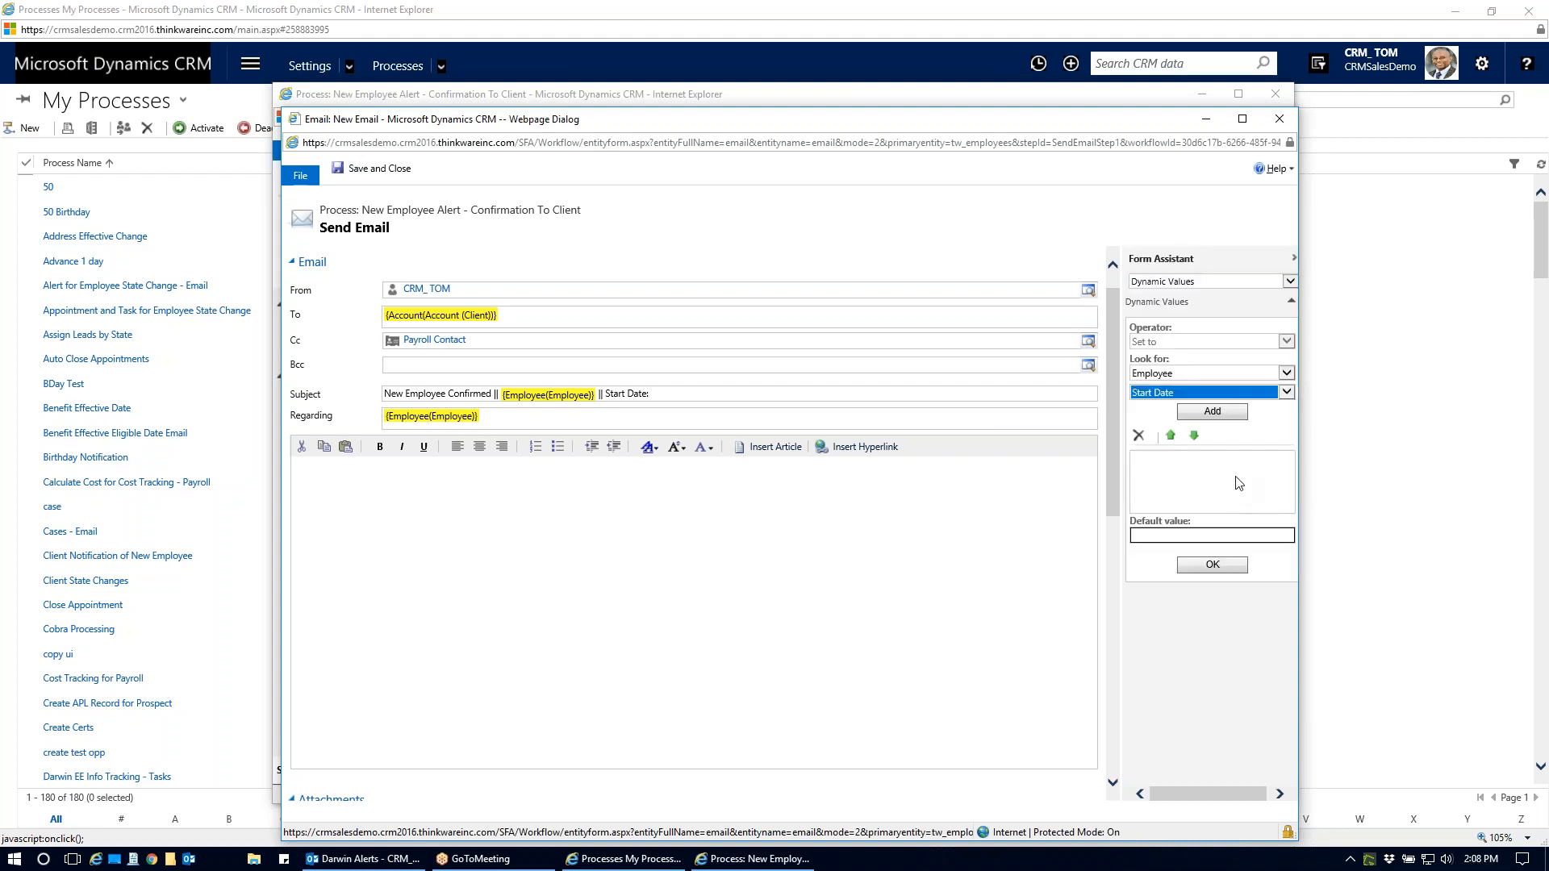
pyautogui.click(1212, 413)
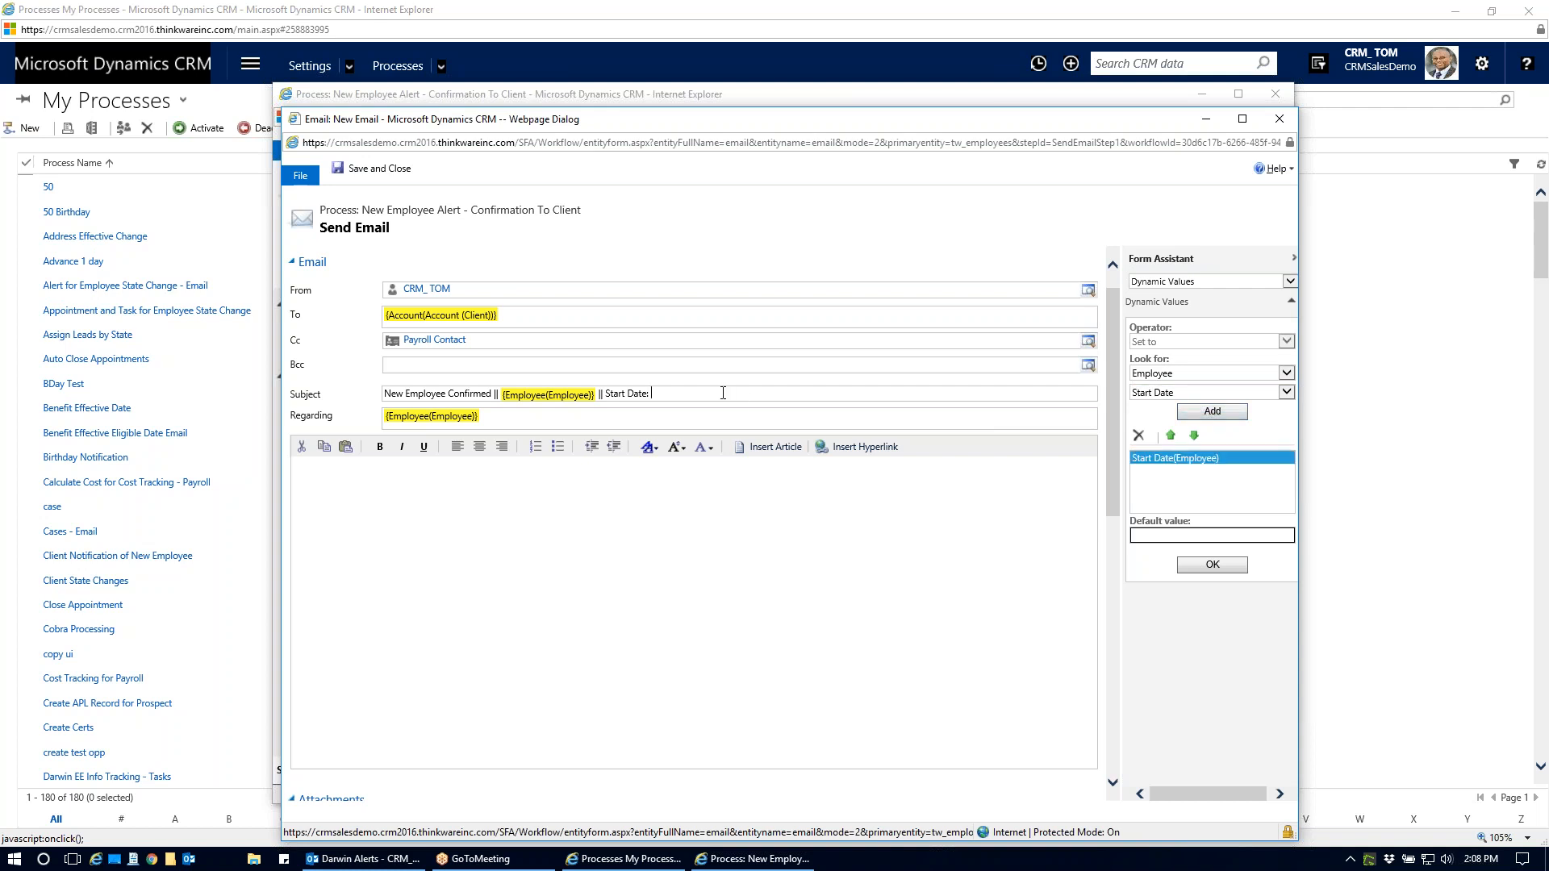
pyautogui.click(1212, 566)
# Write the opening line "Hello - This alert is to cofirm a new employee:" in the email body.
pyautogui.click(416, 497)
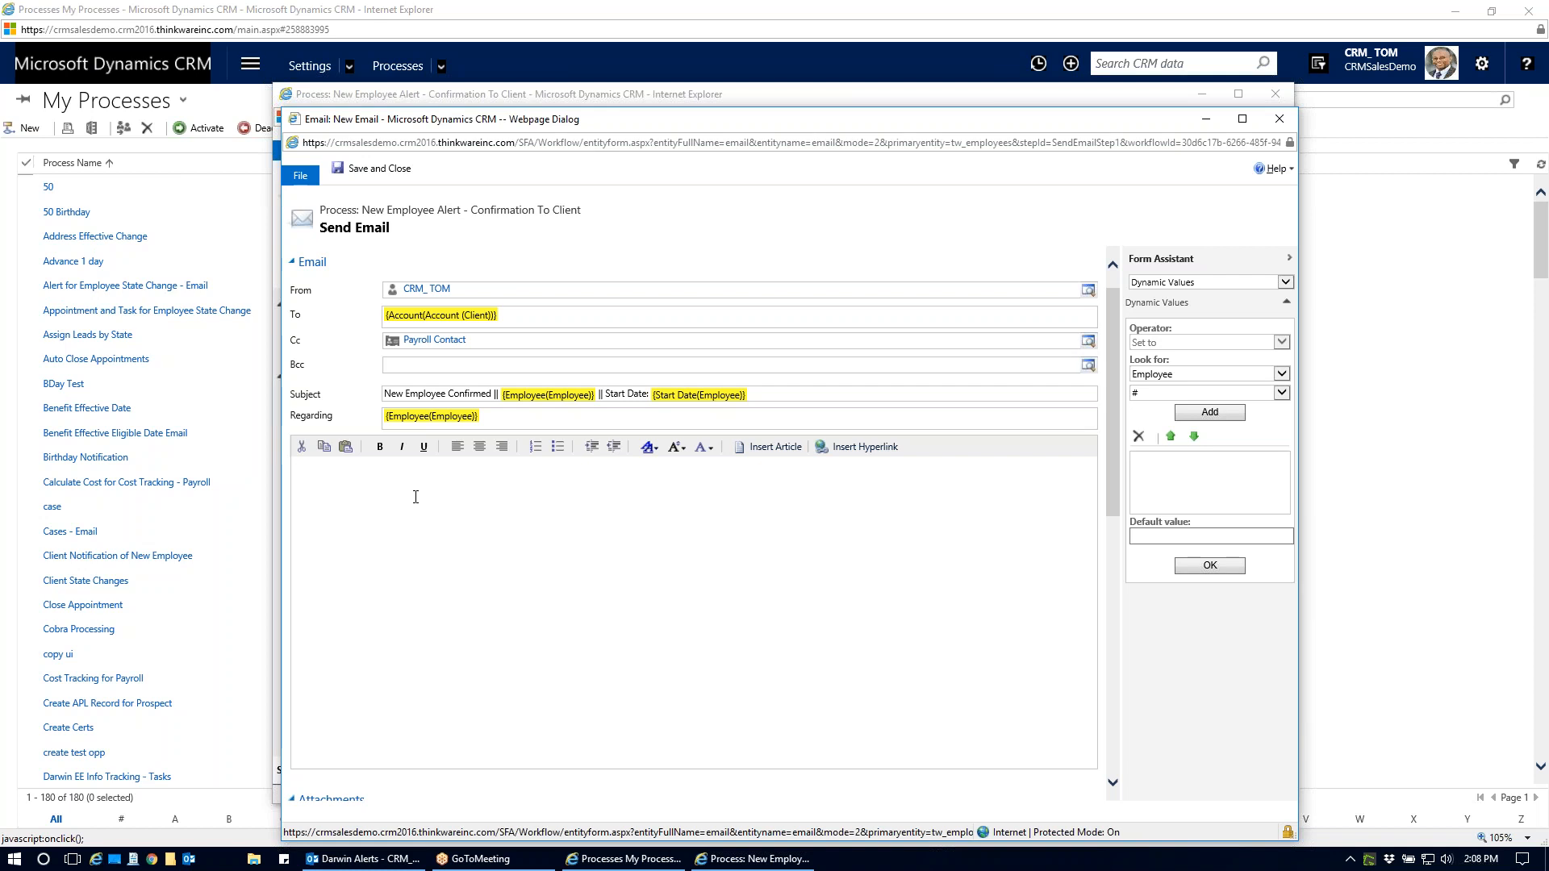
pyautogui.write('Hello - THis')
pyautogui.press('BackSpace')
pyautogui.press('BackSpace')
pyautogui.press('BackSpace')
pyautogui.press('BackSpace')
pyautogui.write('his alert is to cofirm a new employee: ')
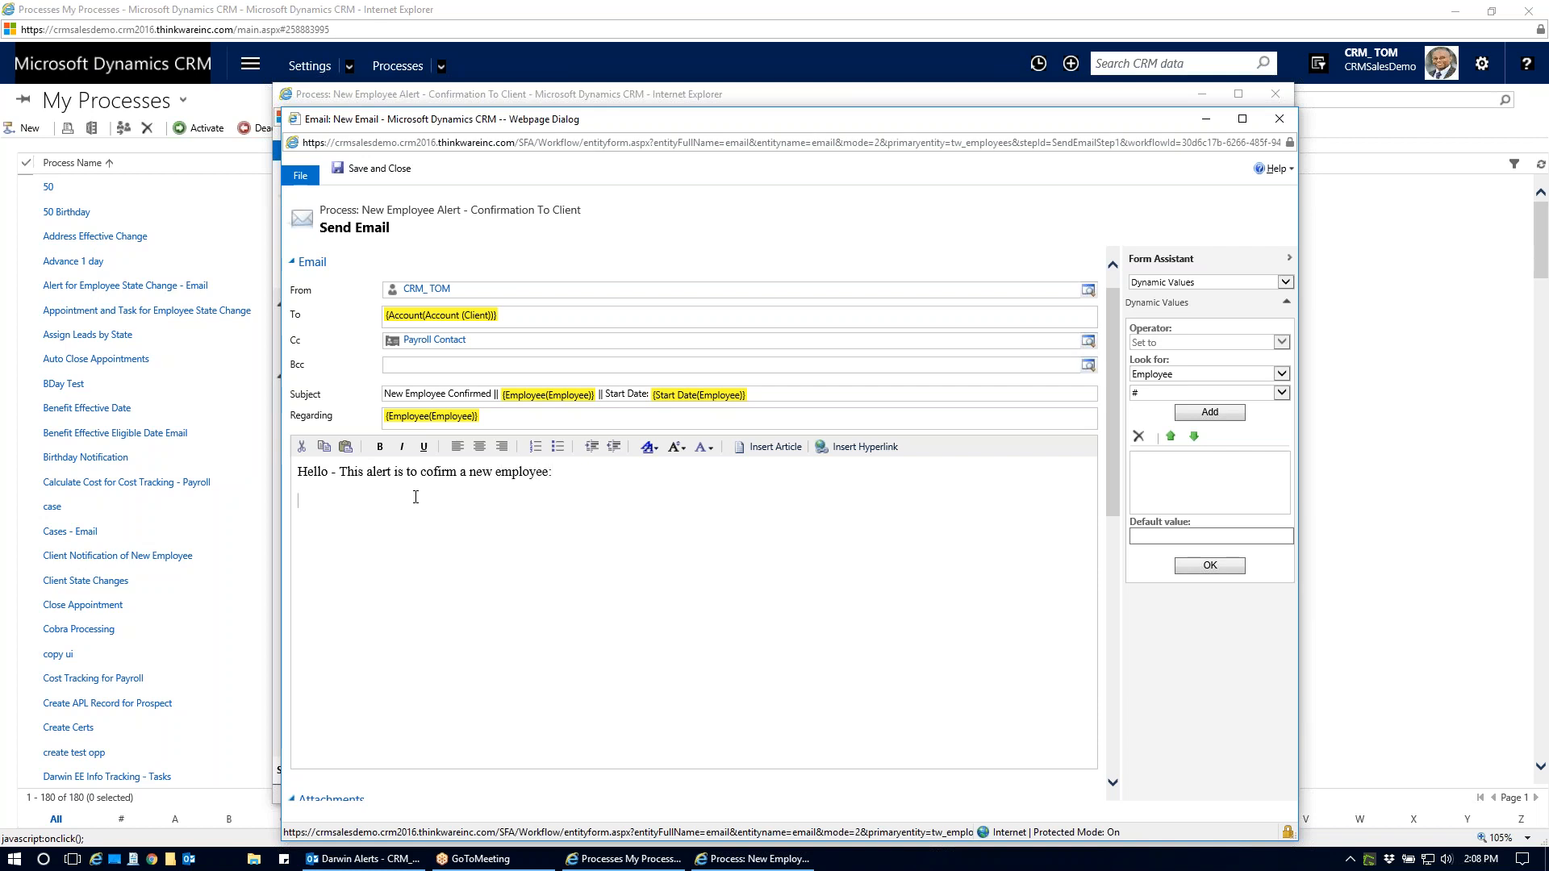
# Add a body line with the underlined label "First Name", a colon and the Employee entity's First Name dynamic value.
pyautogui.write('First Name:')
pyautogui.click(1282, 393)
pyautogui.moveTo(1296, 424); pyautogui.dragTo(1296, 506)
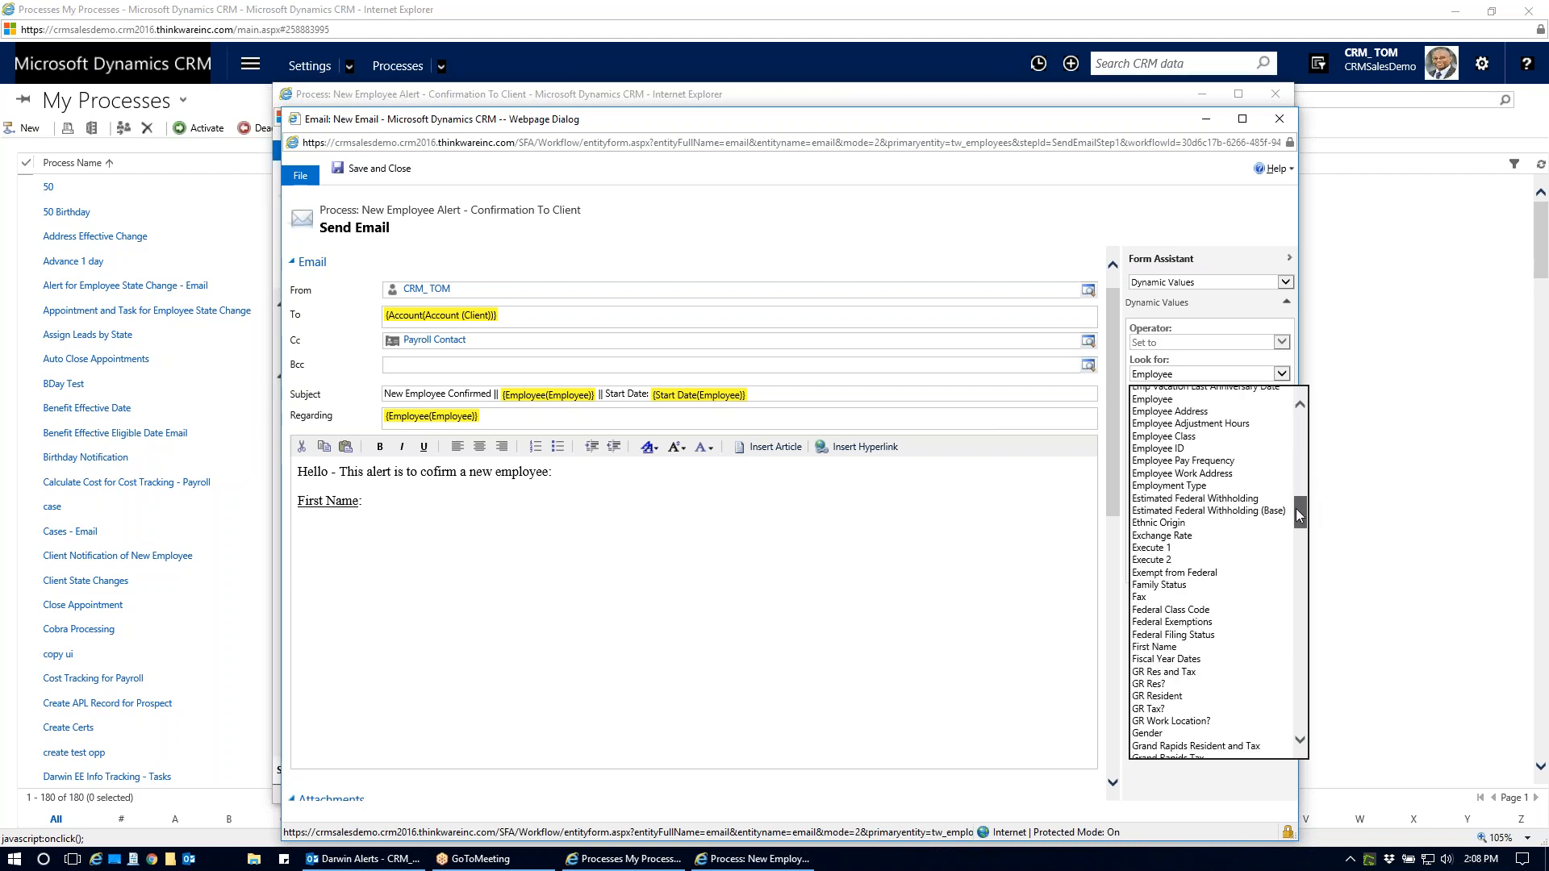
pyautogui.click(1200, 648)
pyautogui.click(1209, 412)
pyautogui.click(1194, 460)
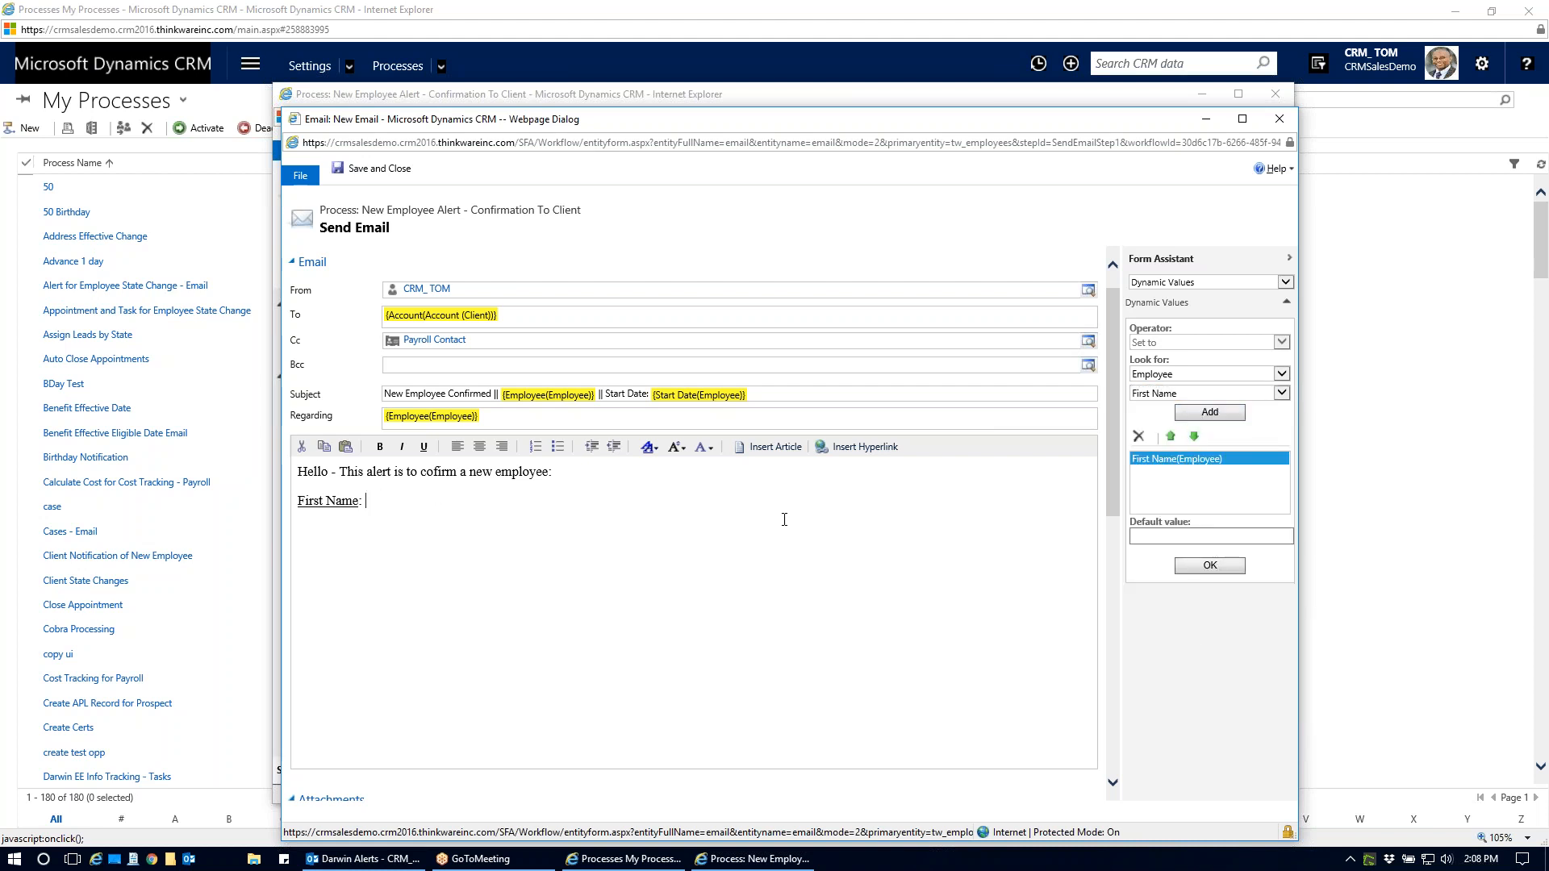
pyautogui.click(1210, 566)
# Add a body line with the underlined label "Last Name", a colon and the Employee entity's Last Name dynamic value.
pyautogui.write('Last')
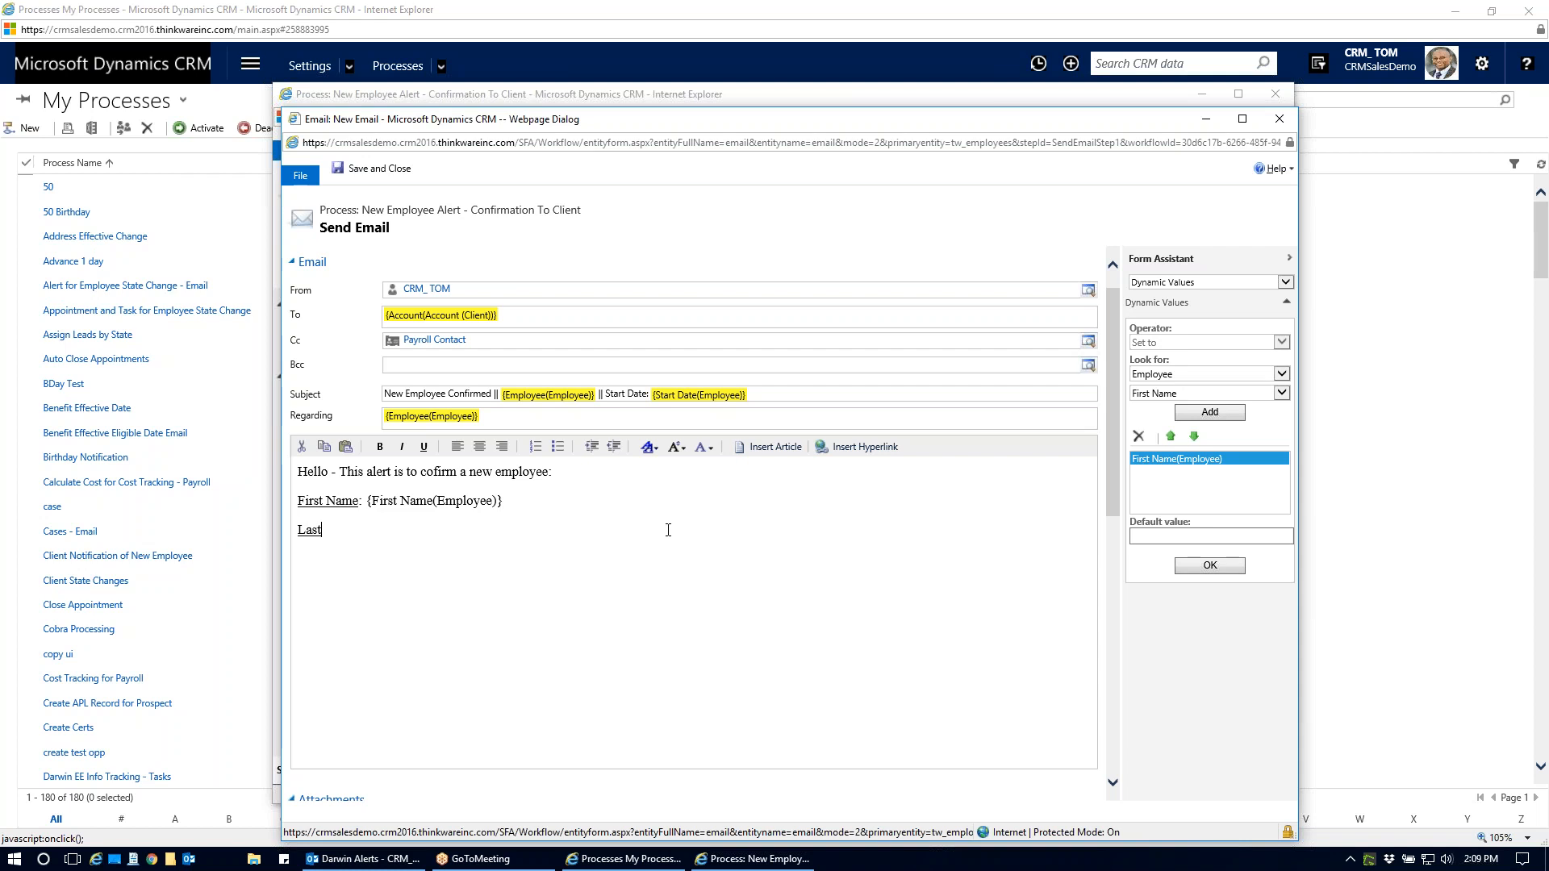
pyautogui.write('e Name:')
pyautogui.click(1139, 437)
pyautogui.click(1281, 393)
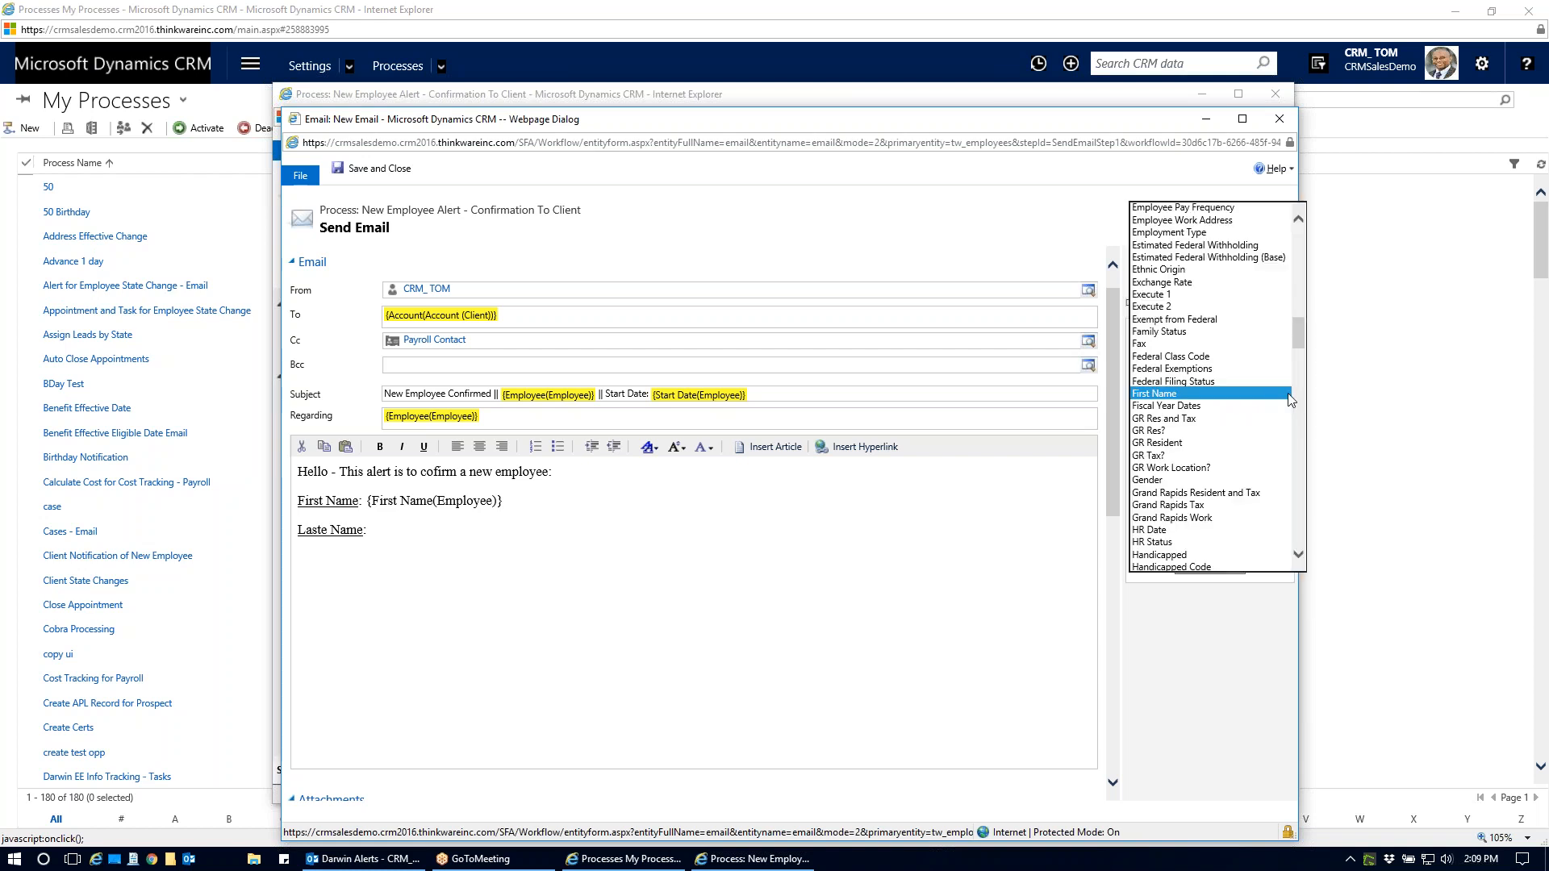
pyautogui.moveTo(1299, 327); pyautogui.dragTo(1299, 359)
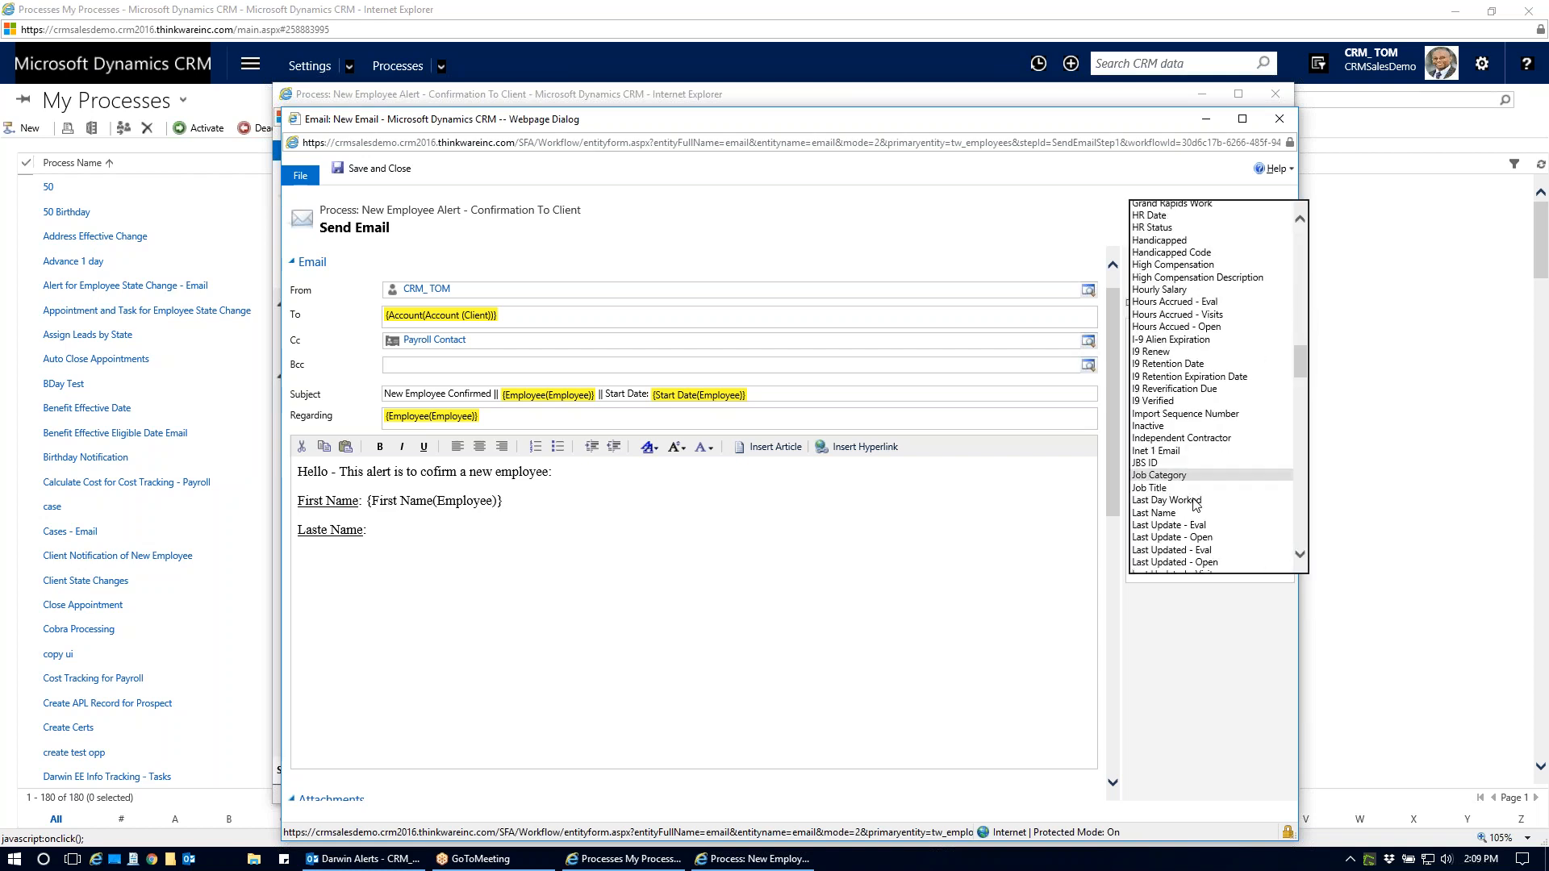
pyautogui.click(1162, 513)
pyautogui.click(1210, 412)
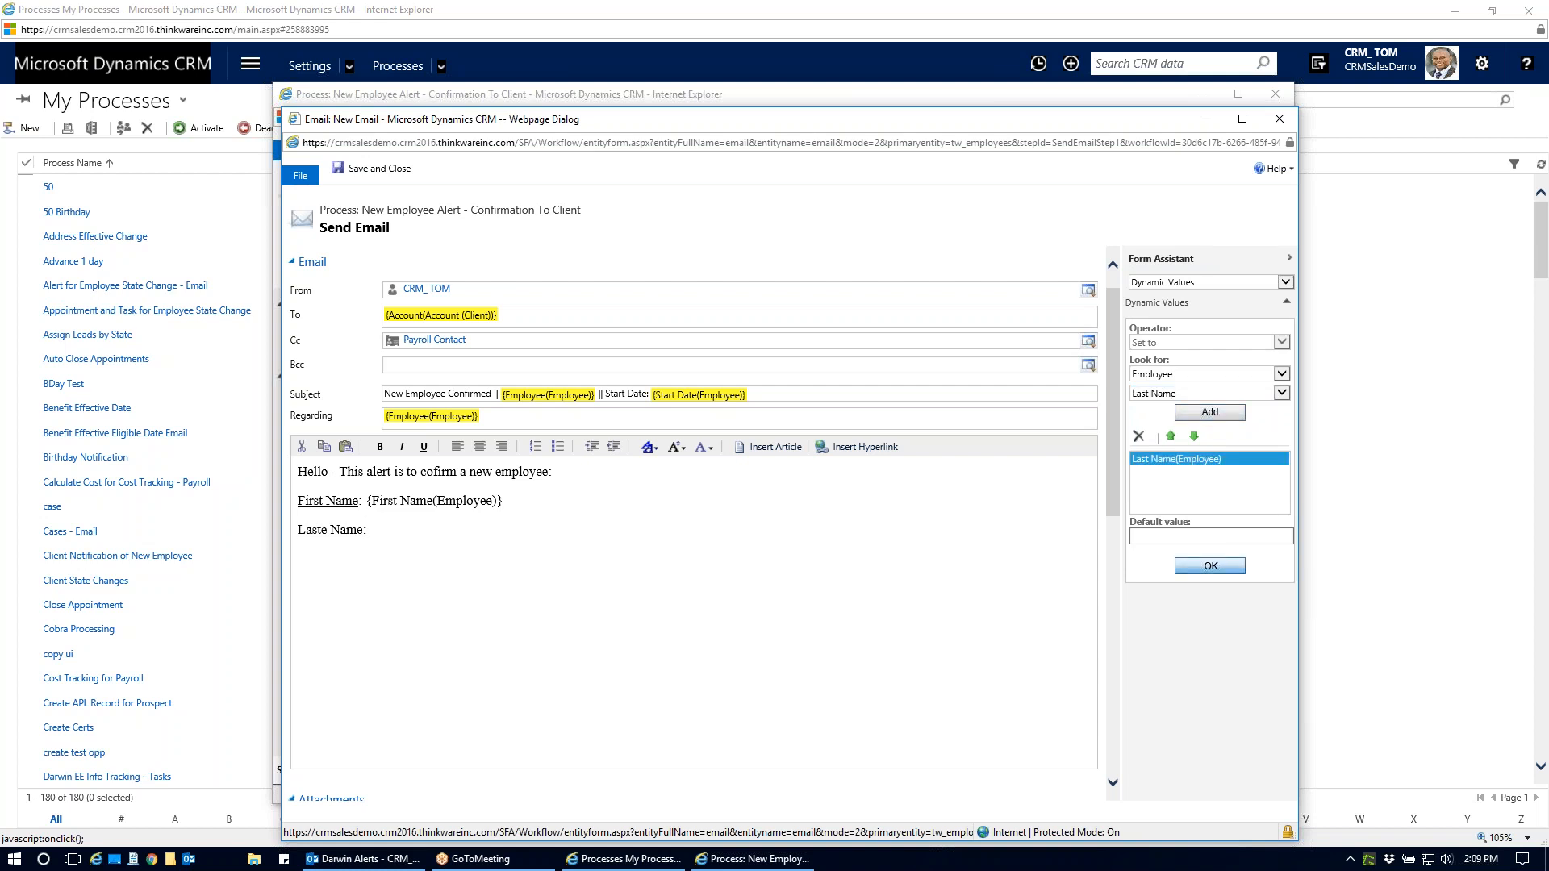
pyautogui.click(1210, 565)
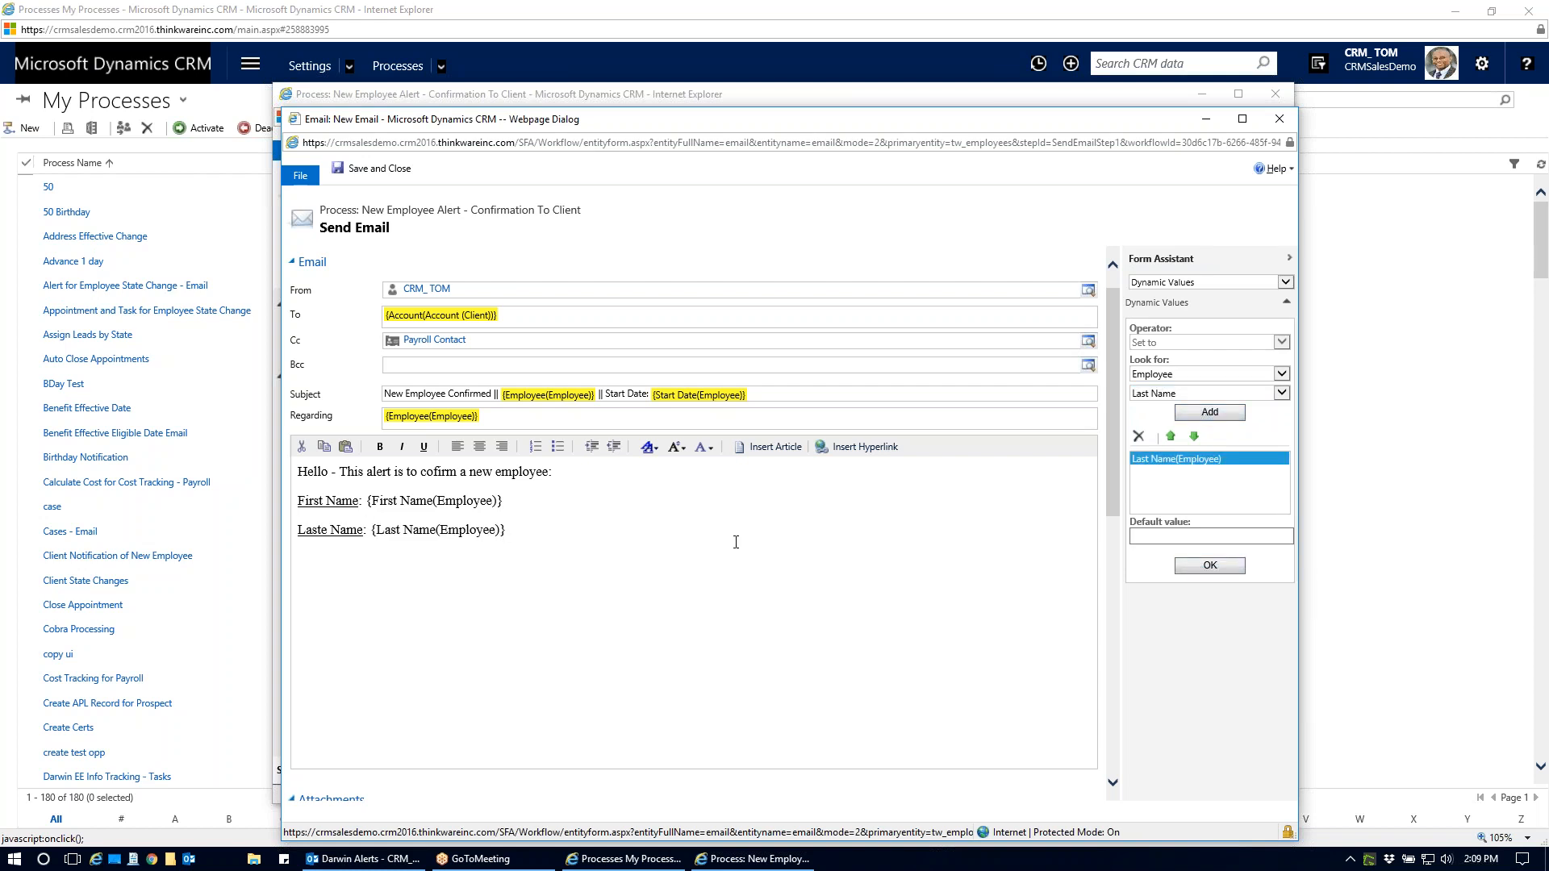
pyautogui.click(324, 530)
pyautogui.press('Delete')
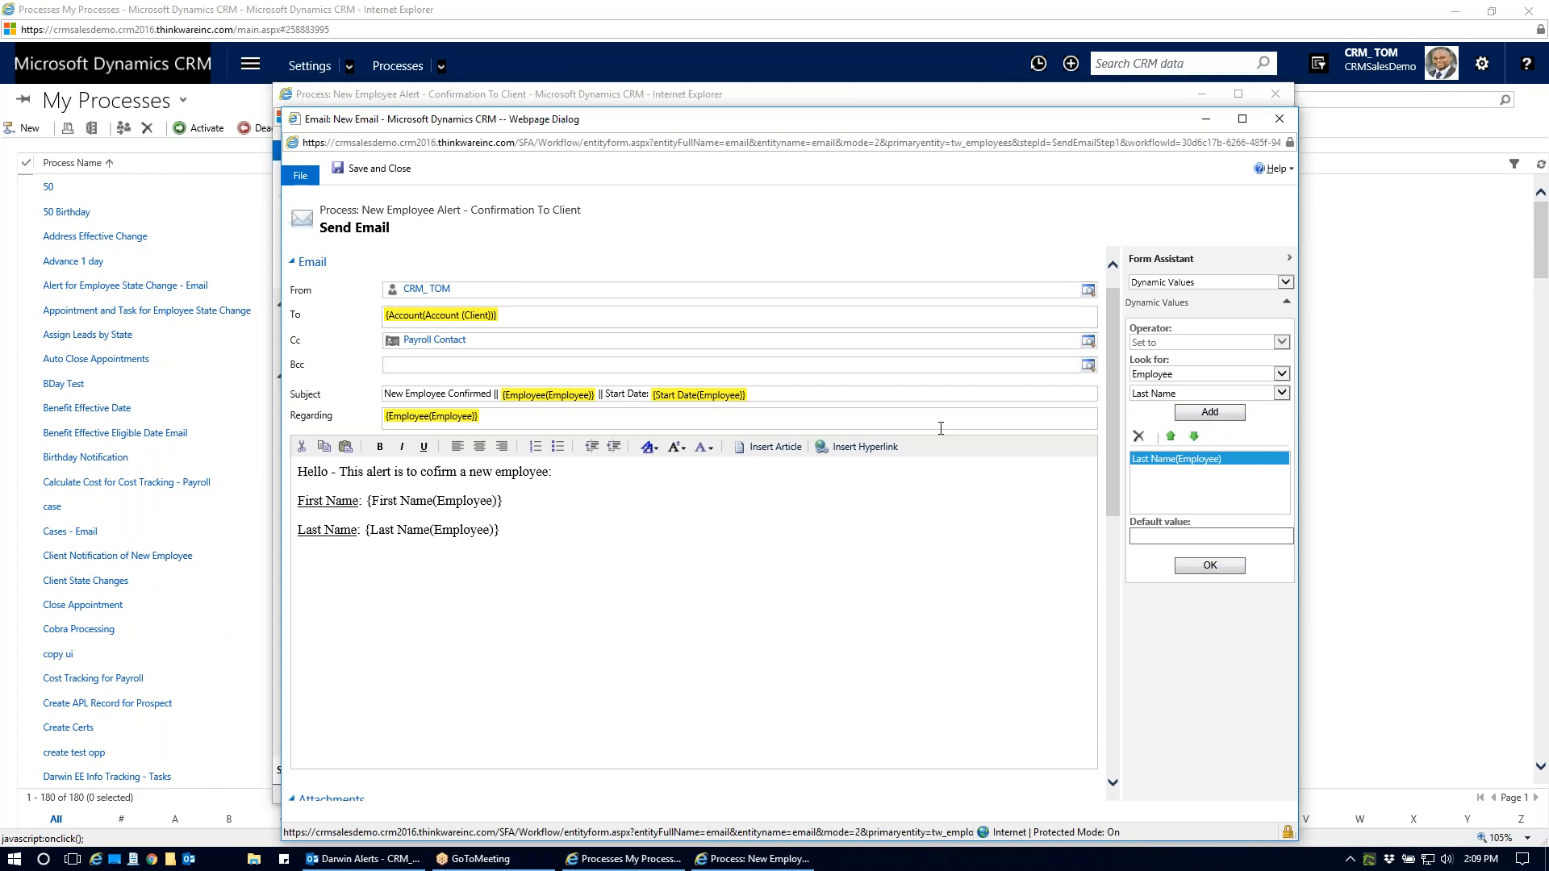
# Add a body line with the underlined label "Phone Number", a colon and the Employee entity's Phone 1 dynamic value.
pyautogui.click(1139, 438)
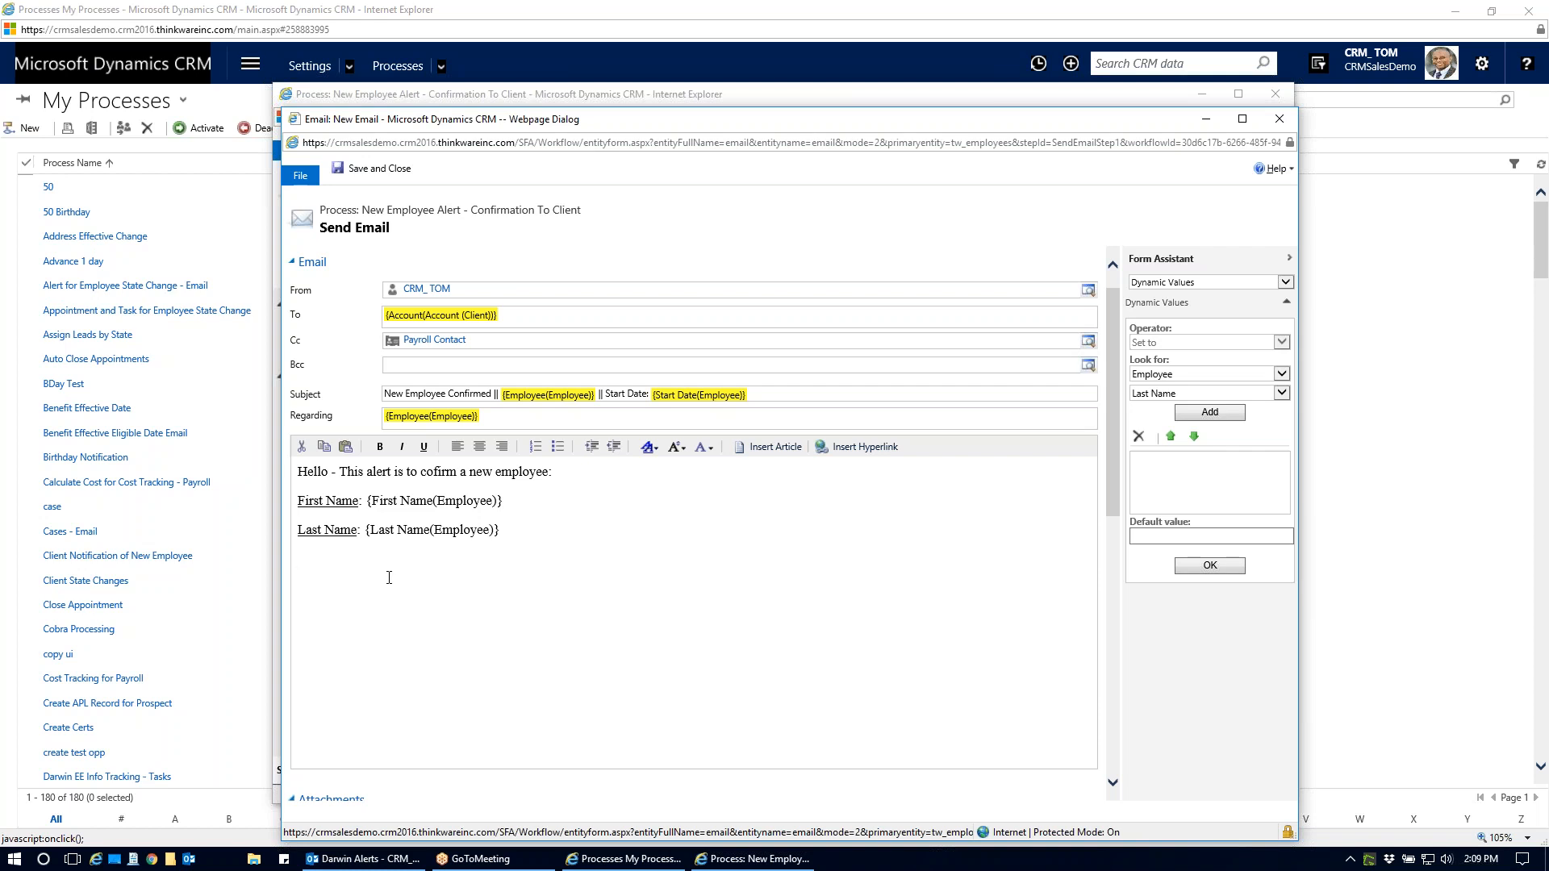
pyautogui.write('Phone Number:')
pyautogui.click(1283, 393)
pyautogui.moveTo(1305, 379); pyautogui.dragTo(1300, 428)
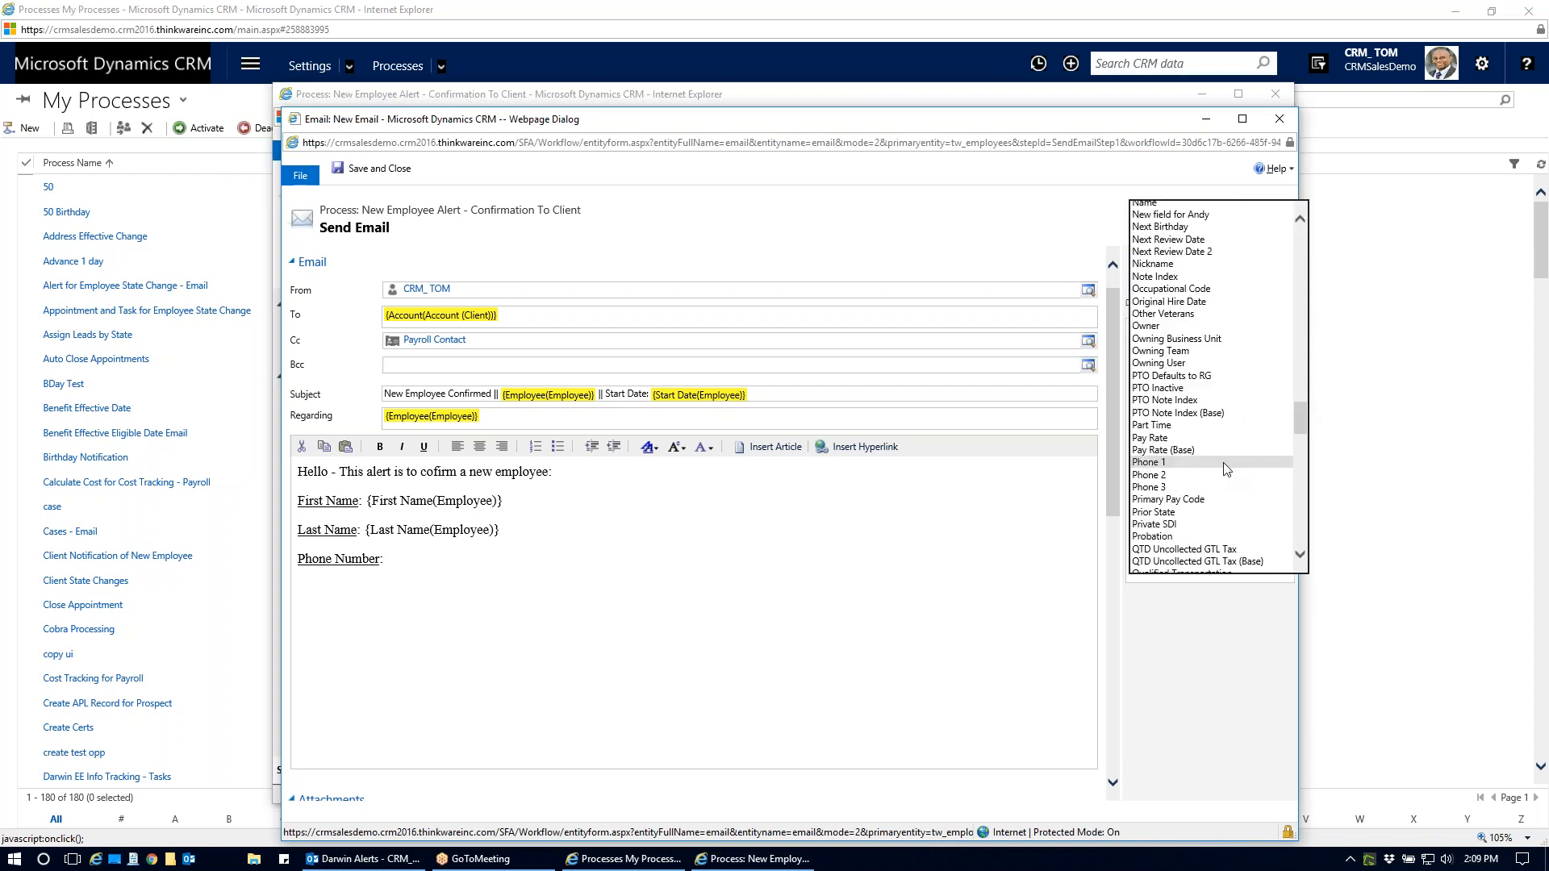
pyautogui.click(1210, 462)
pyautogui.click(1211, 413)
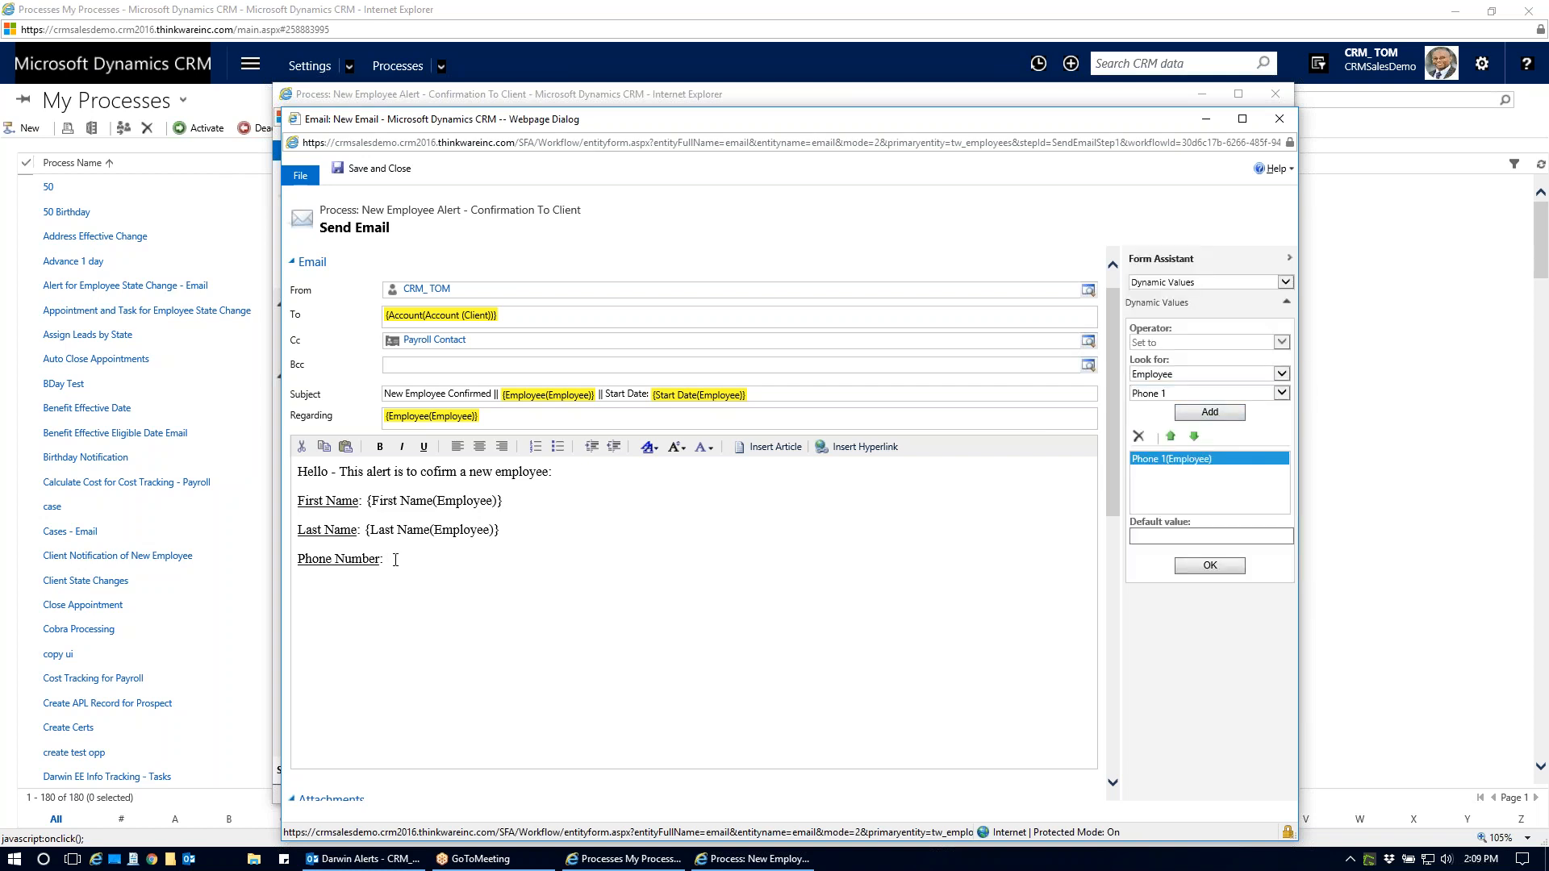
pyautogui.click(1211, 565)
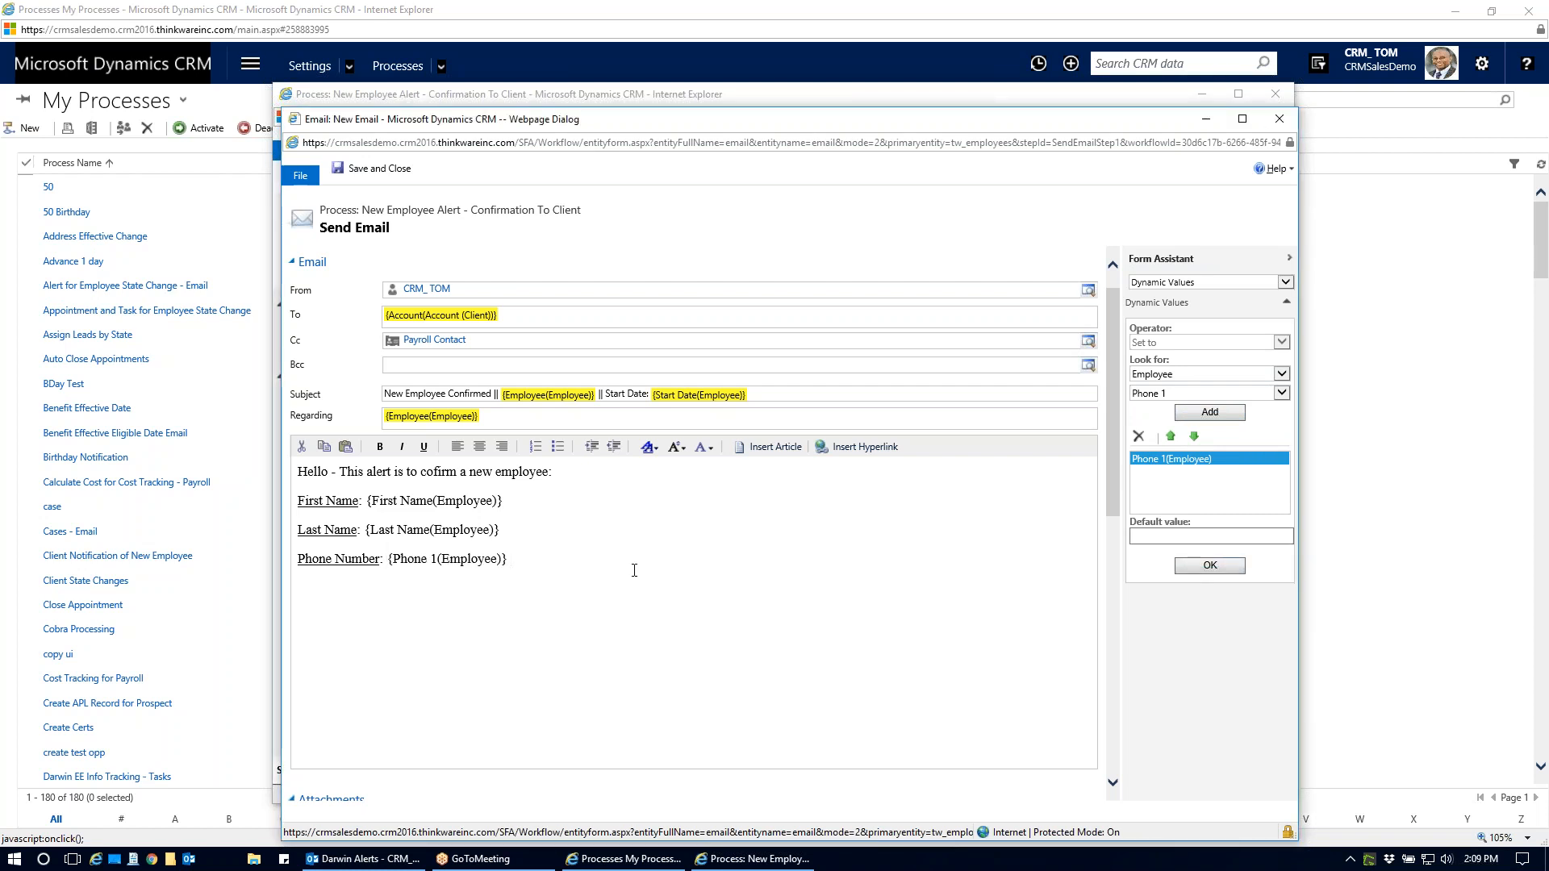
# Add a body line with the underlined label "Employee ID", a colon and the Employee entity's Employee ID dynamic value.
pyautogui.write('Employee ID: :')
pyautogui.click(1138, 438)
pyautogui.click(1282, 394)
pyautogui.moveTo(1300, 420); pyautogui.dragTo(1315, 313)
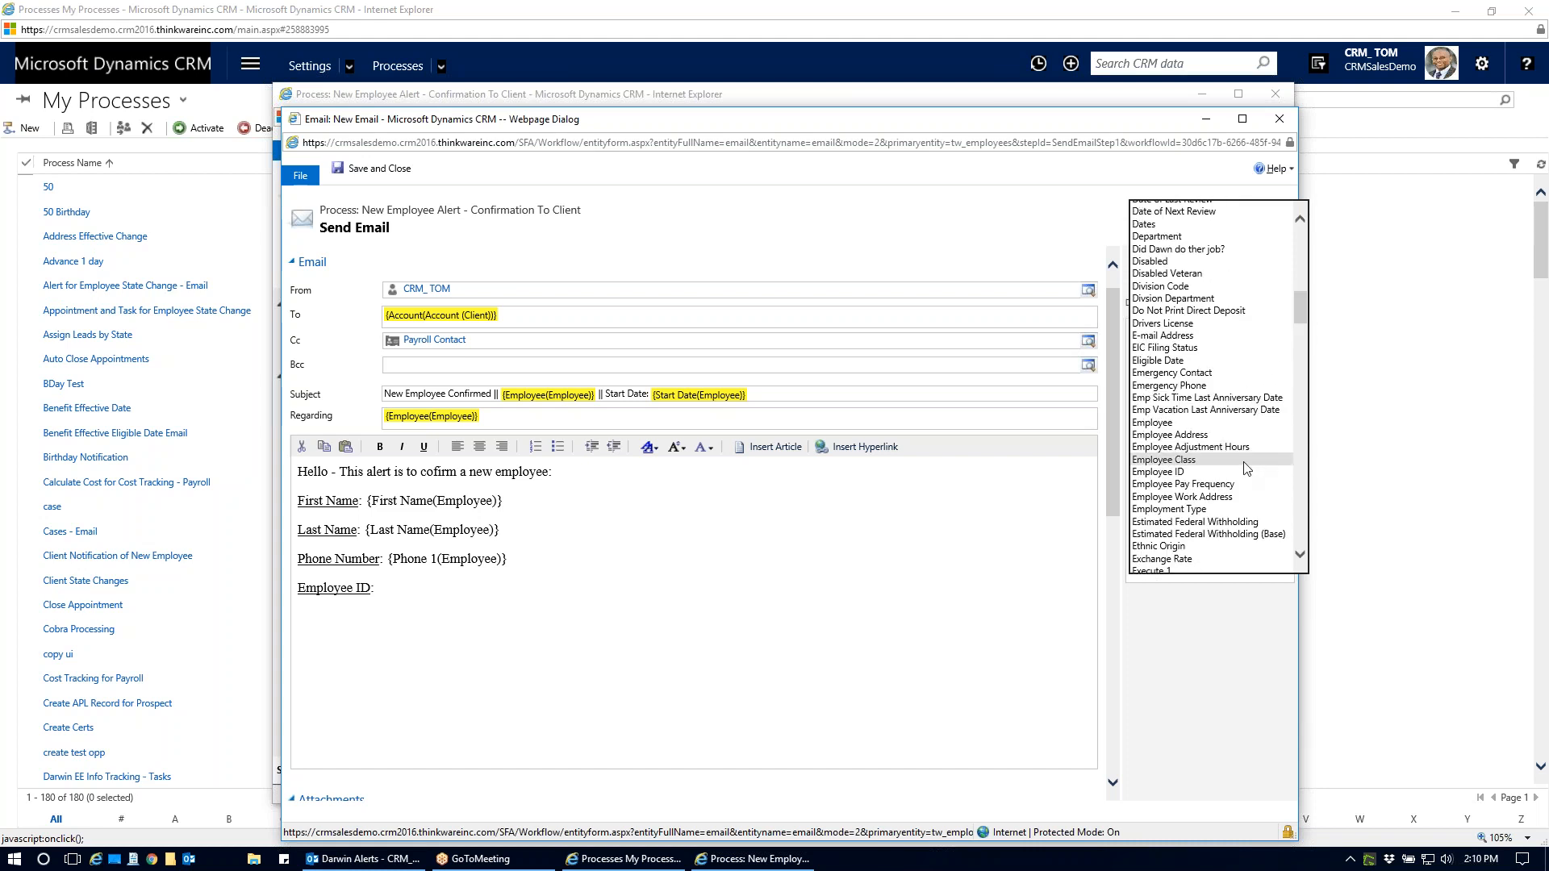
pyautogui.click(1159, 471)
pyautogui.click(1210, 413)
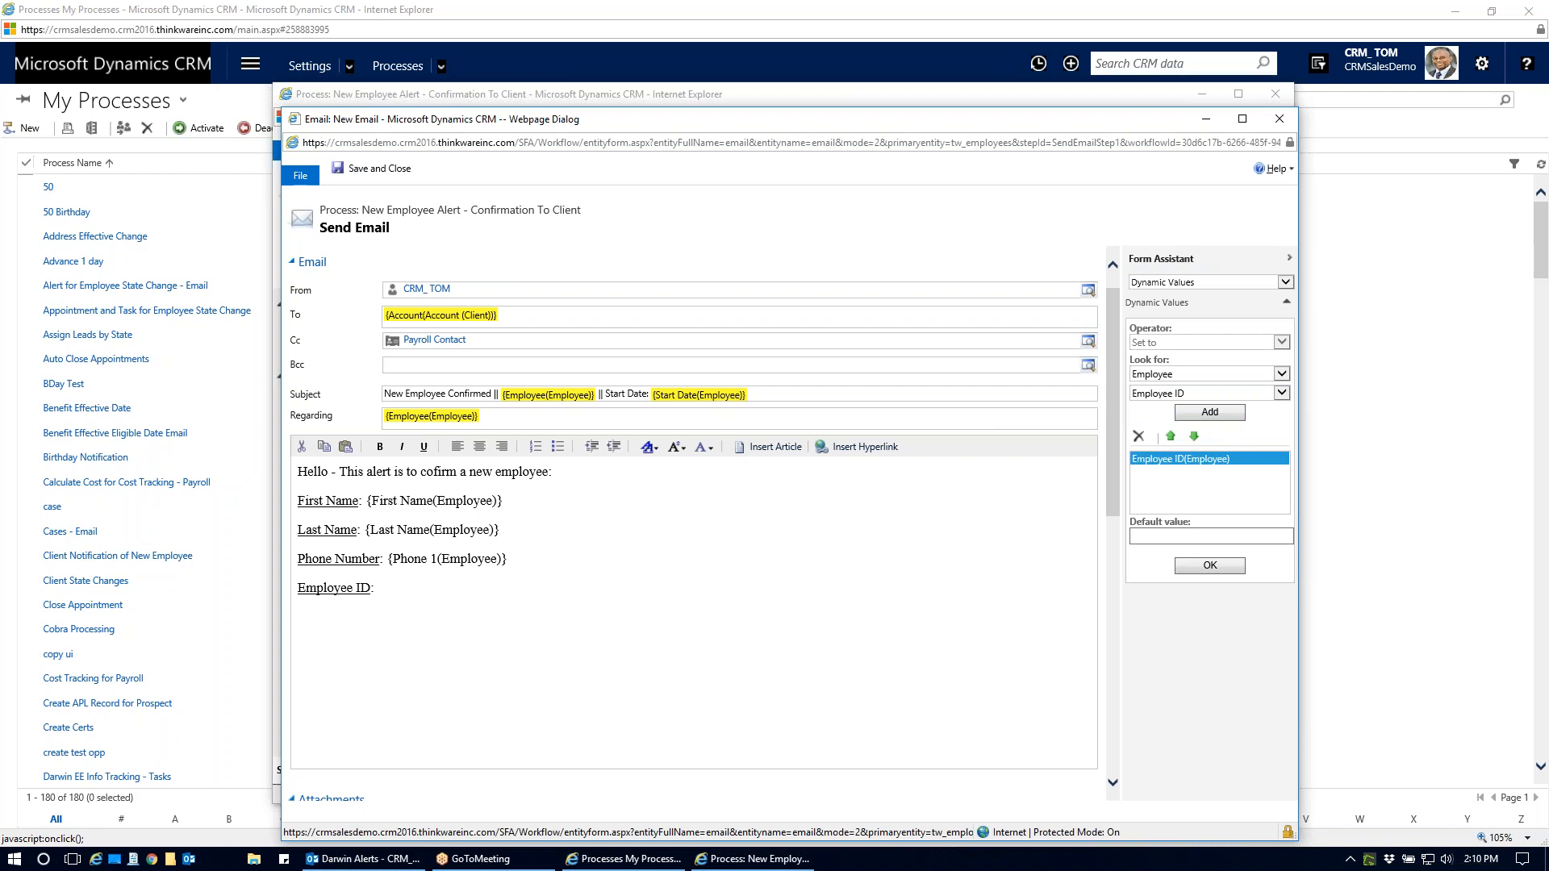
pyautogui.click(1210, 565)
pyautogui.click(1138, 437)
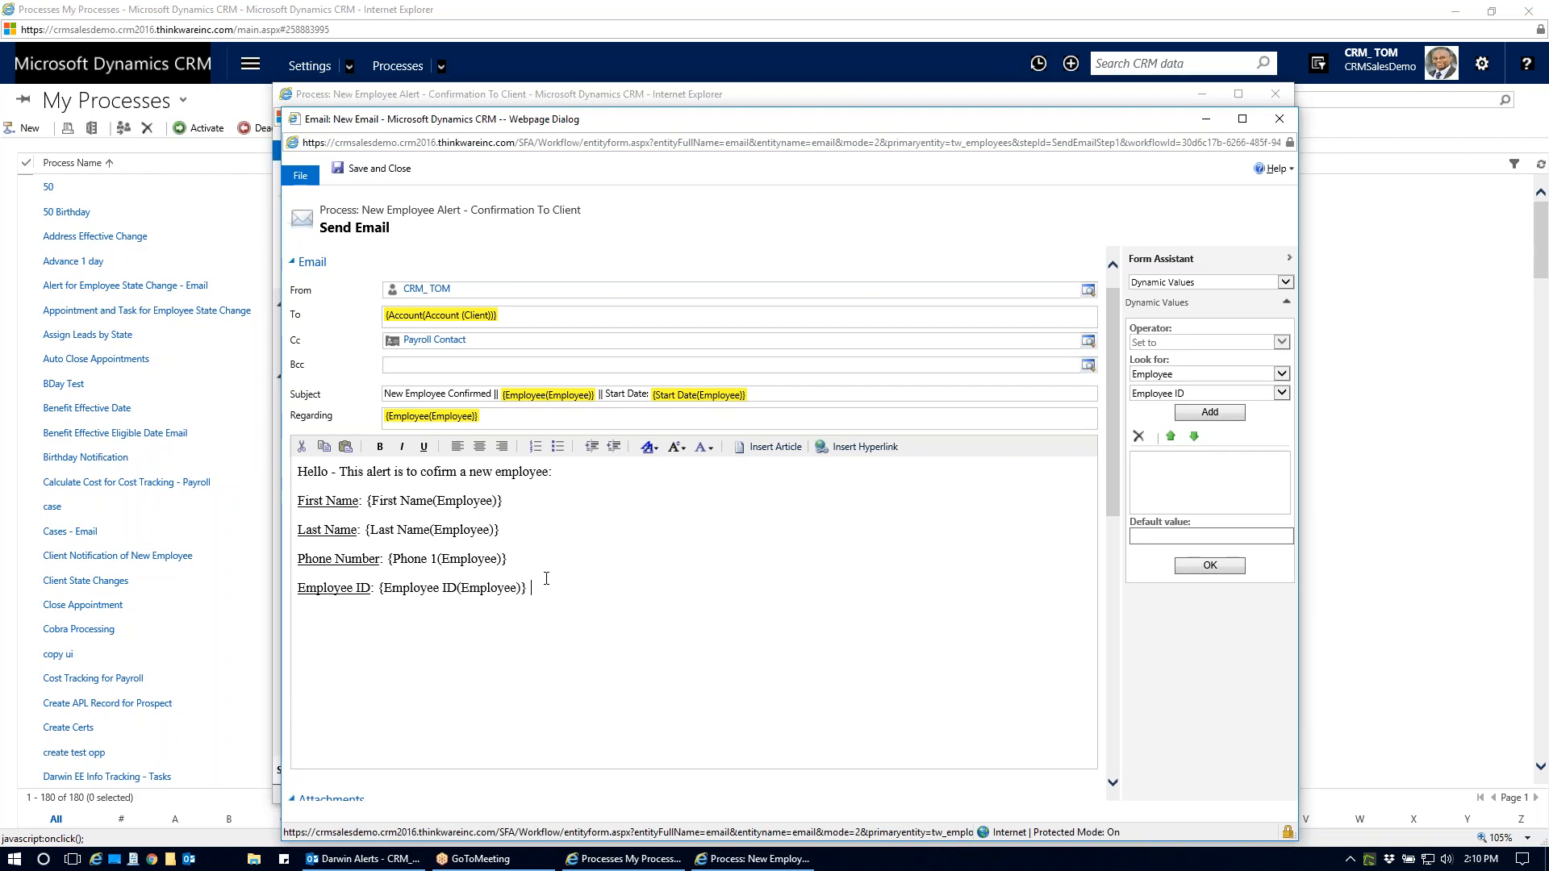
# End the email body with the lines "Thanks," and "Your HR Team", and save and close the email.
pyautogui.write('Thanks,')
pyautogui.press('Return')
pyautogui.write('Your HR Team')
pyautogui.scroll(-3, 547, 579)
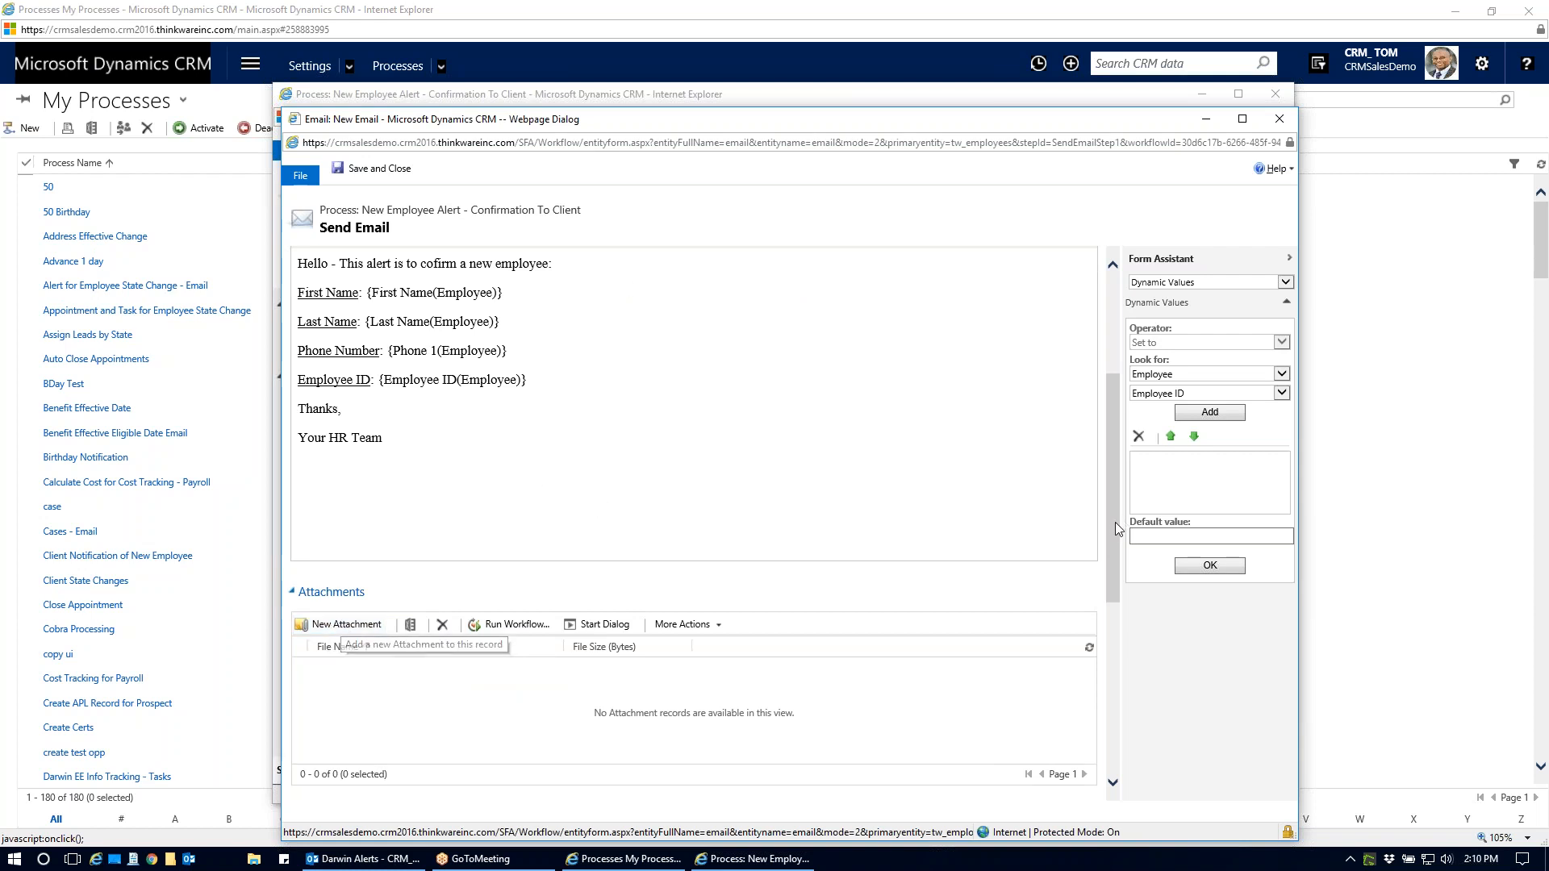
pyautogui.scroll(3, 1018, 517)
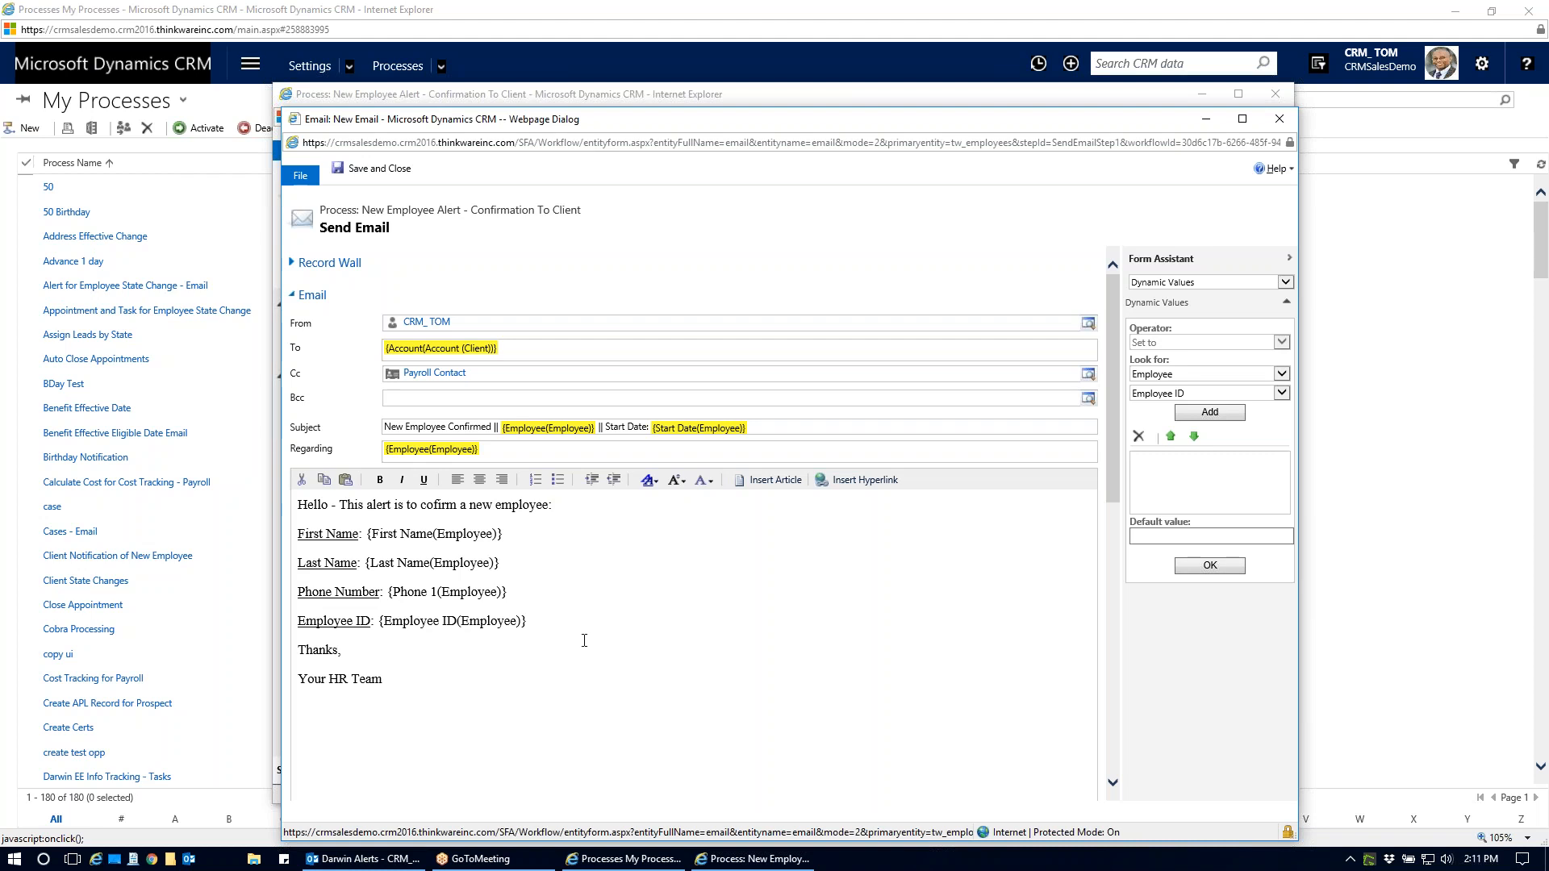
pyautogui.click(376, 171)
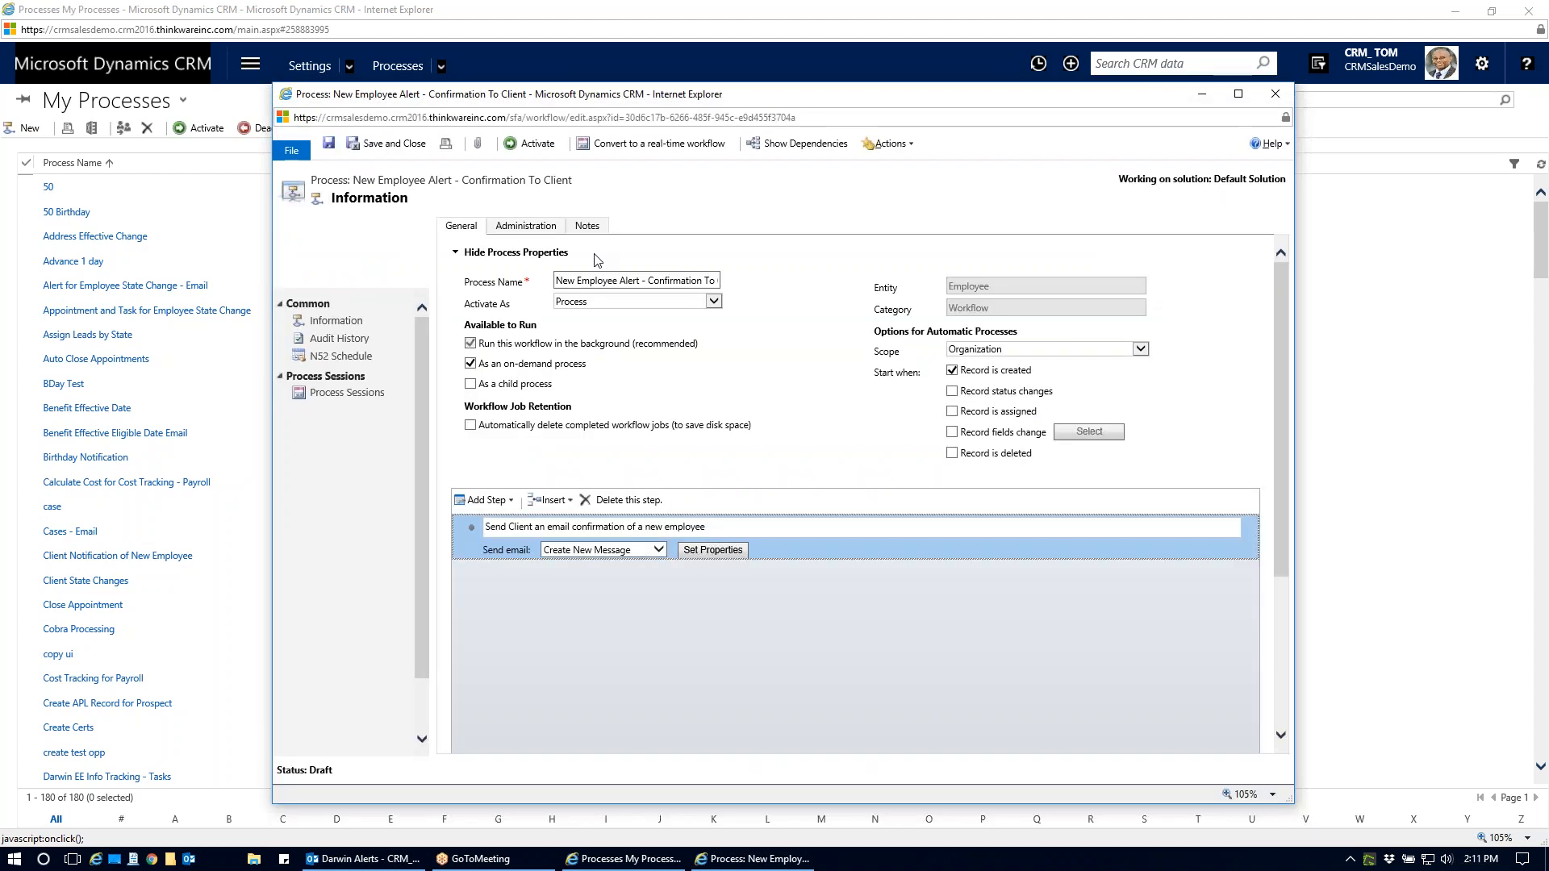
# Activate the New Employee Alert - Confirmation To Client process and close its window.
pyautogui.click(532, 147)
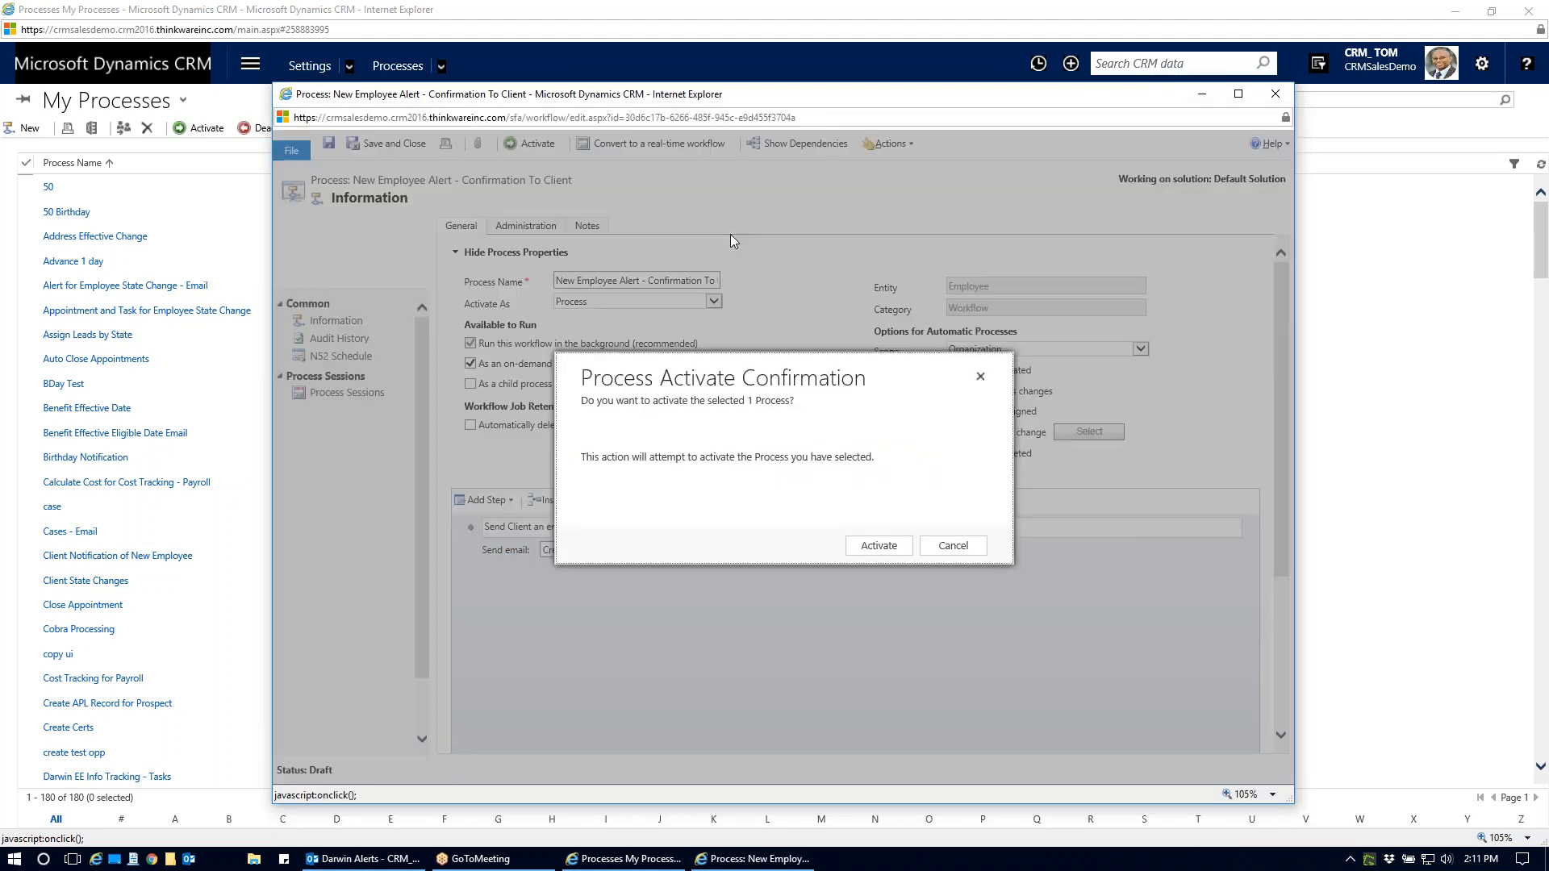
pyautogui.click(879, 548)
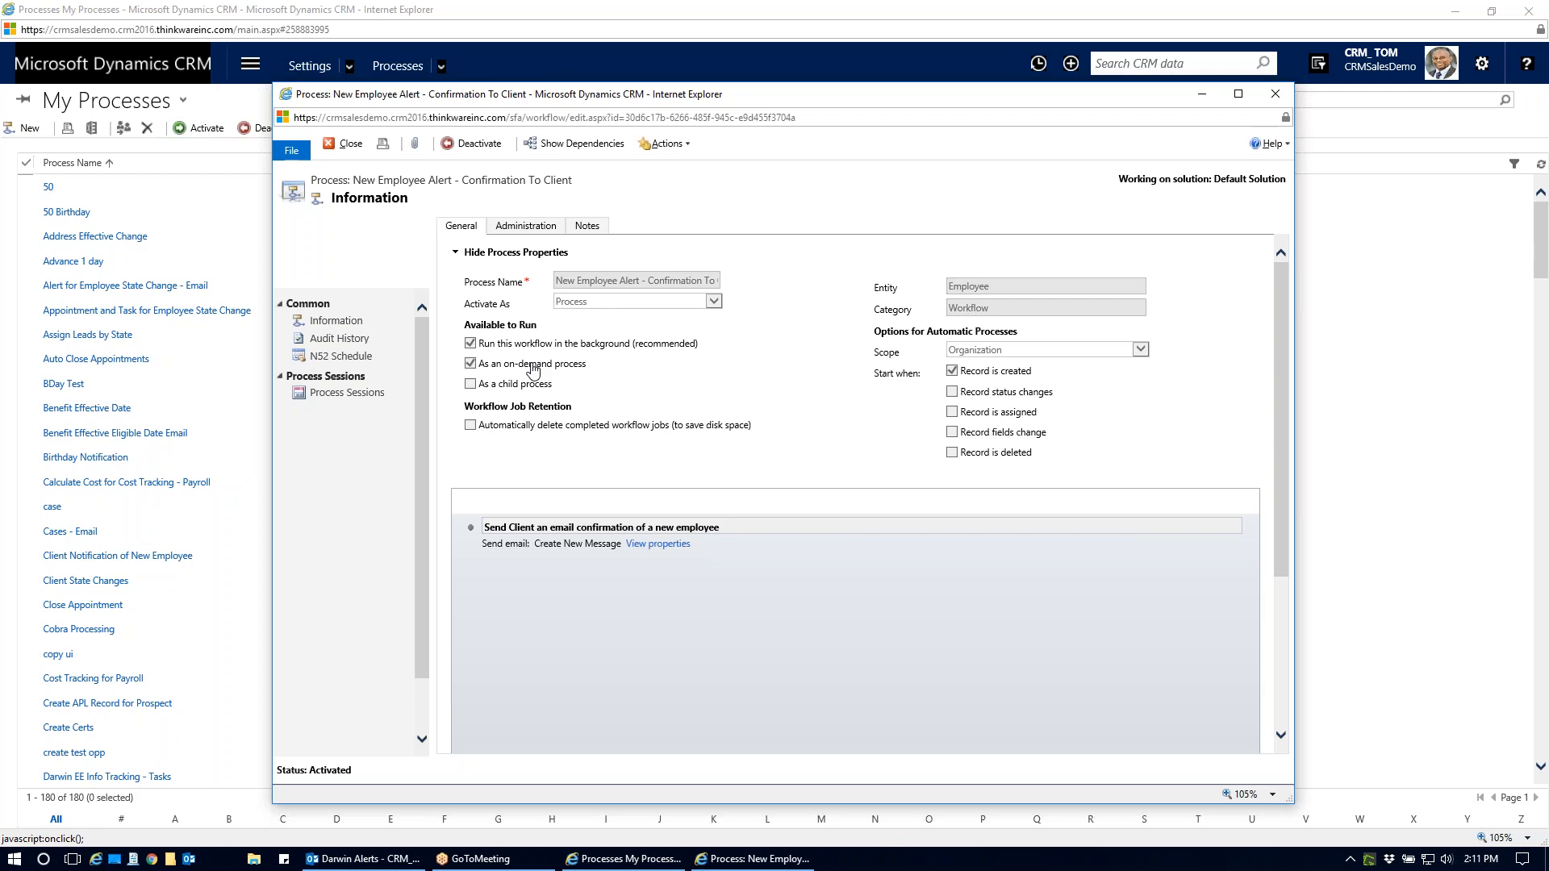
pyautogui.click(1273, 98)
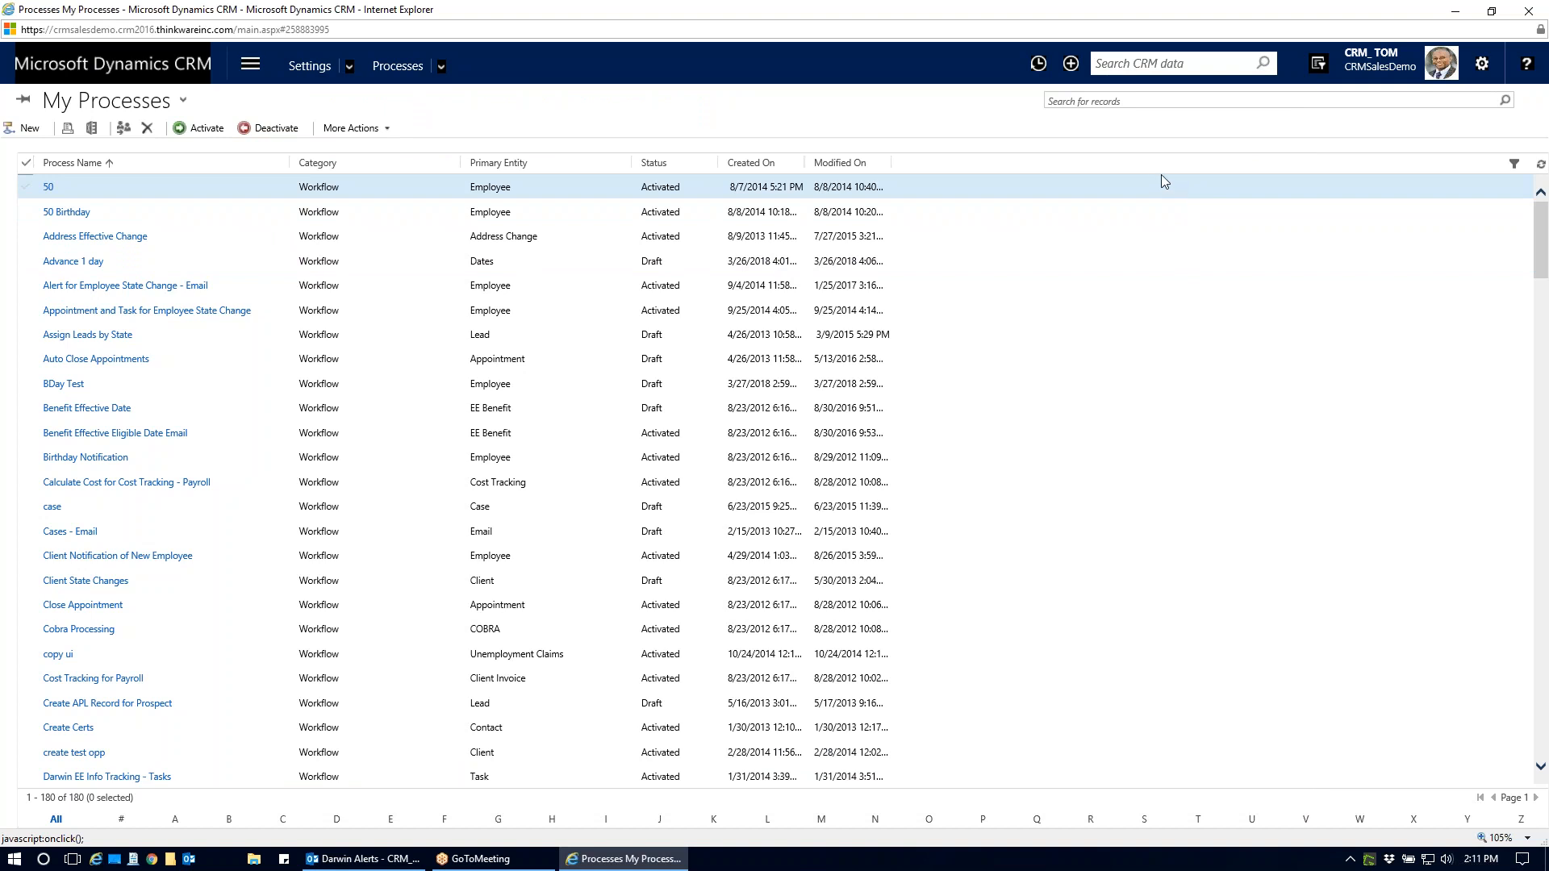
# Search all CRM data for the test employee's first name and open the fifth record among the Employees results.
pyautogui.click(1156, 63)
pyautogui.write('james')
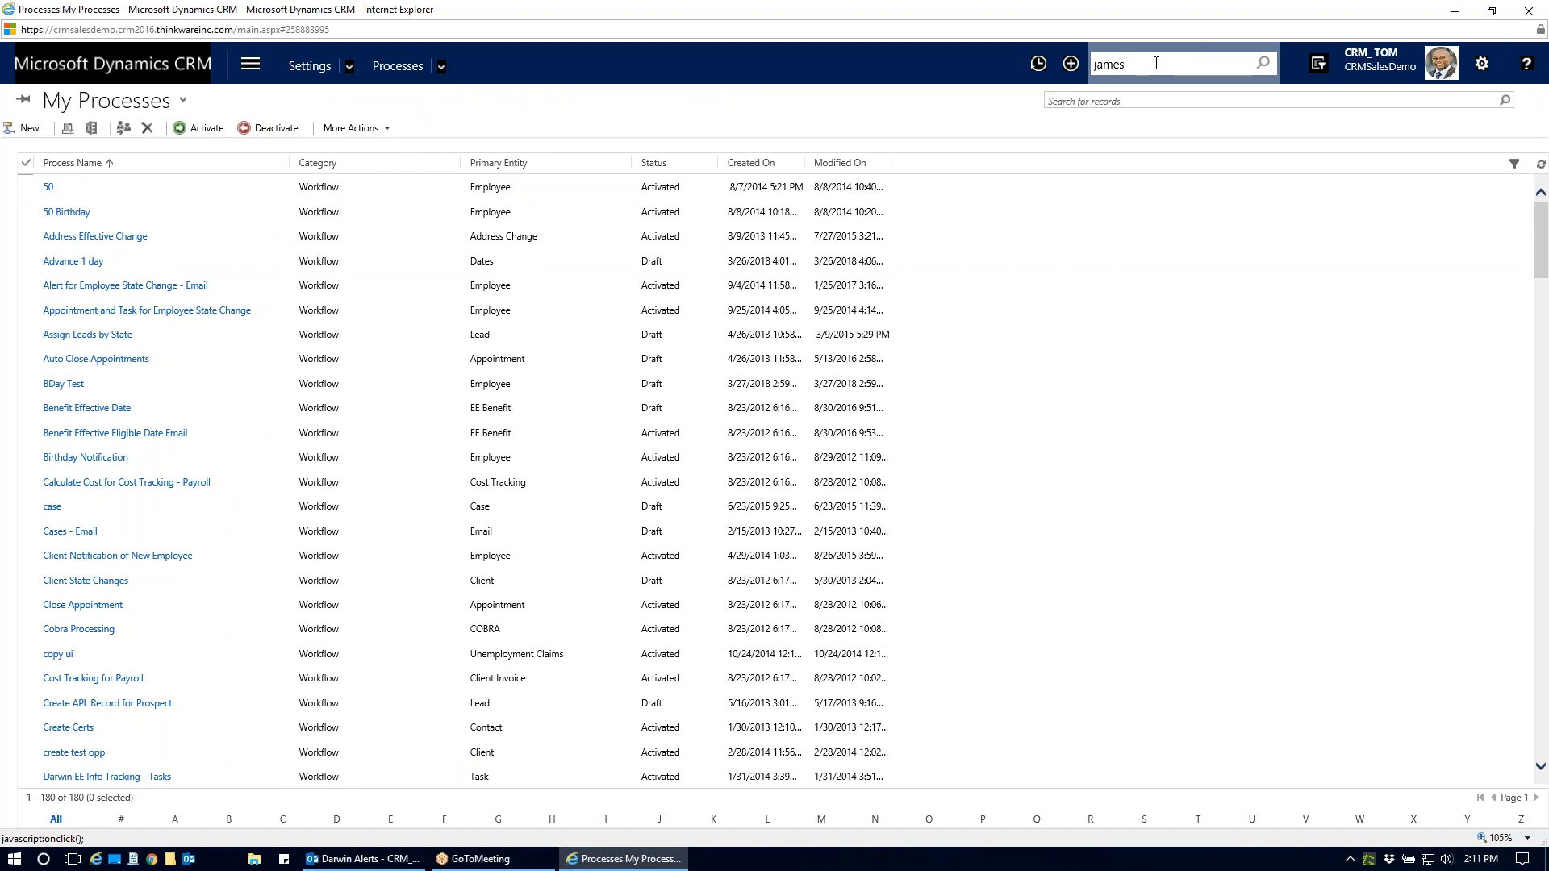
pyautogui.press('Return')
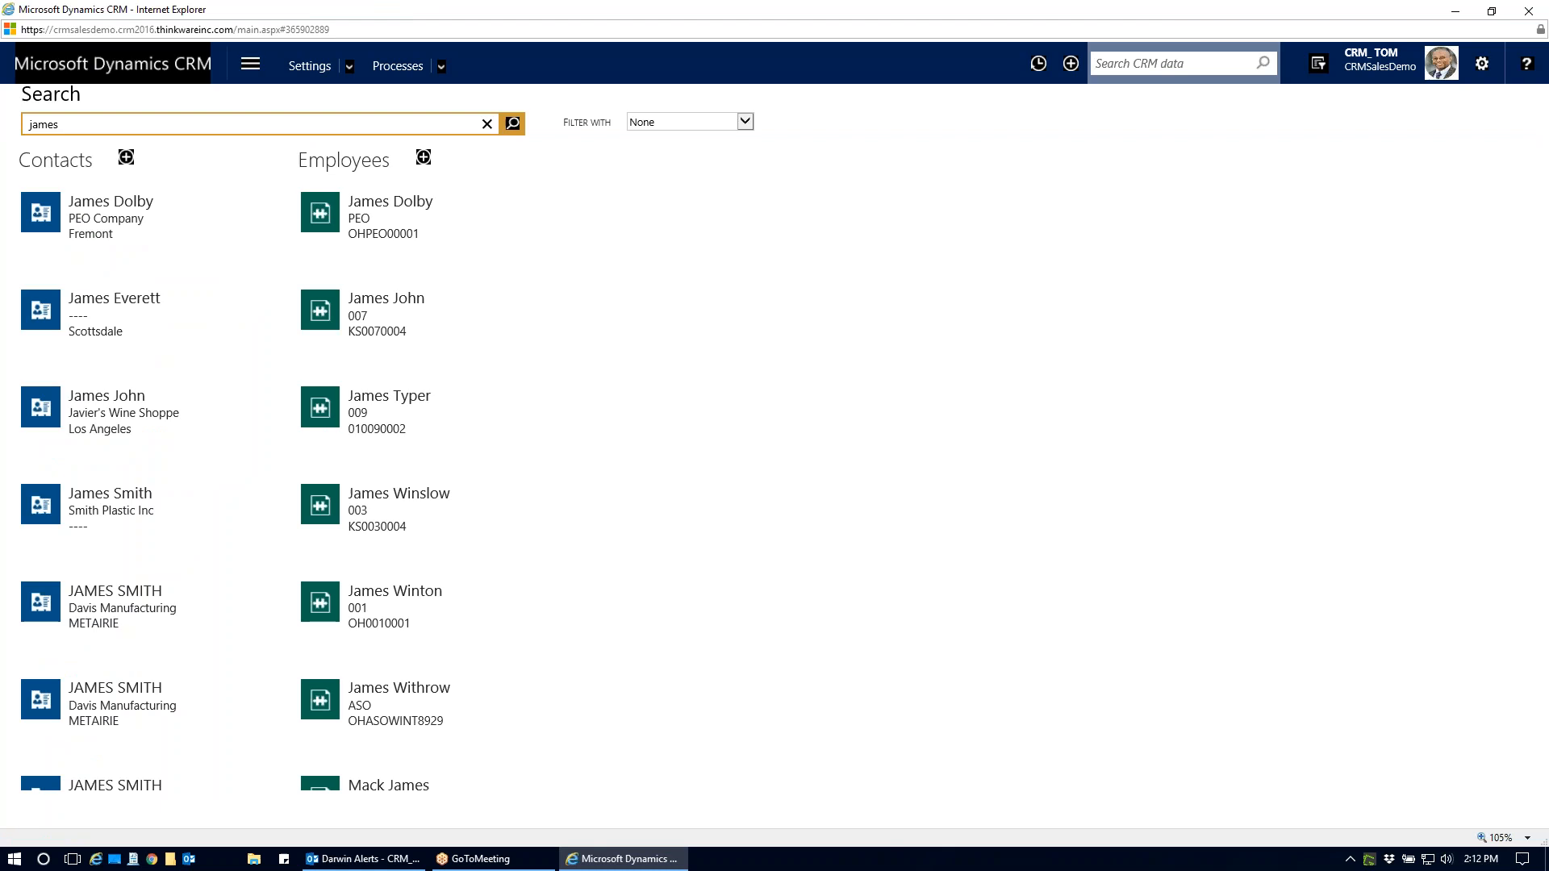
pyautogui.click(373, 610)
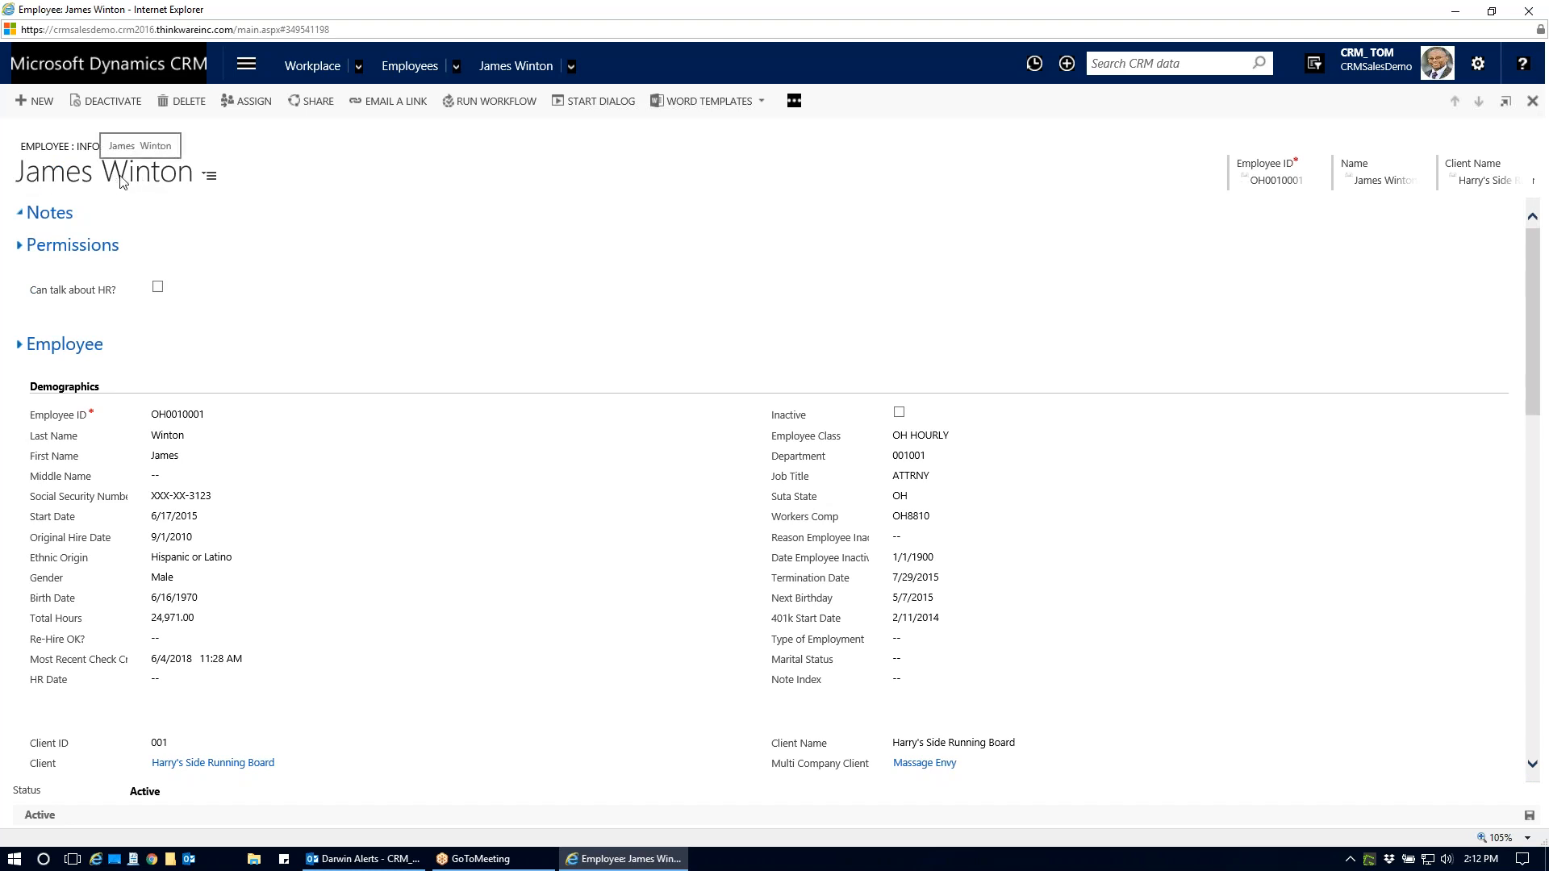
# Run the on-demand workflow New Employee Alert - Confirmation To Client on this employee, finding it by newest creation date.
pyautogui.click(483, 106)
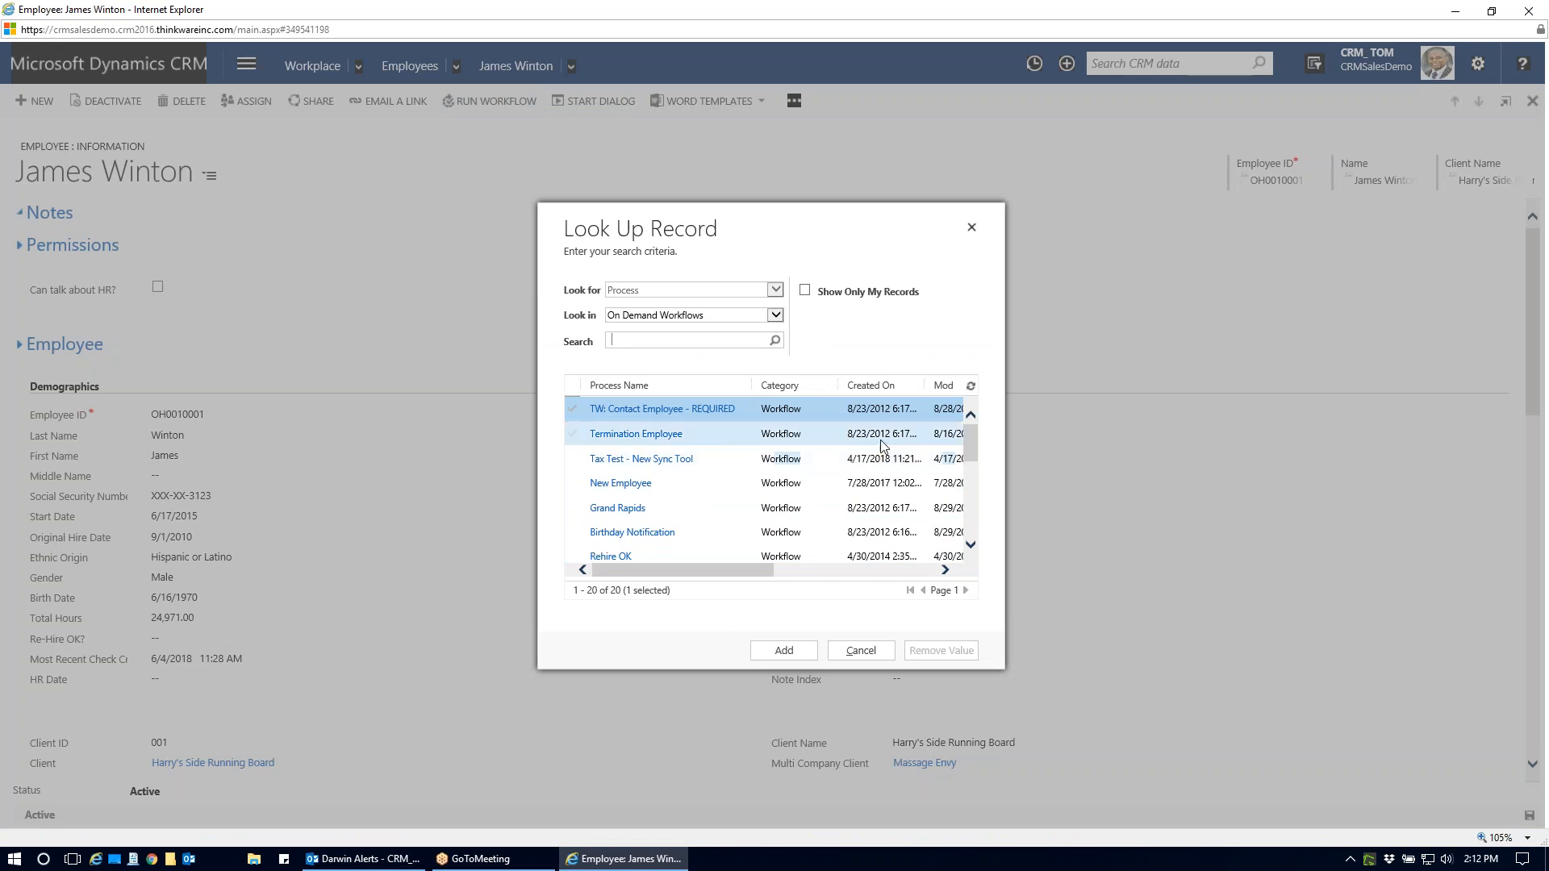
pyautogui.click(878, 386)
pyautogui.click(878, 386)
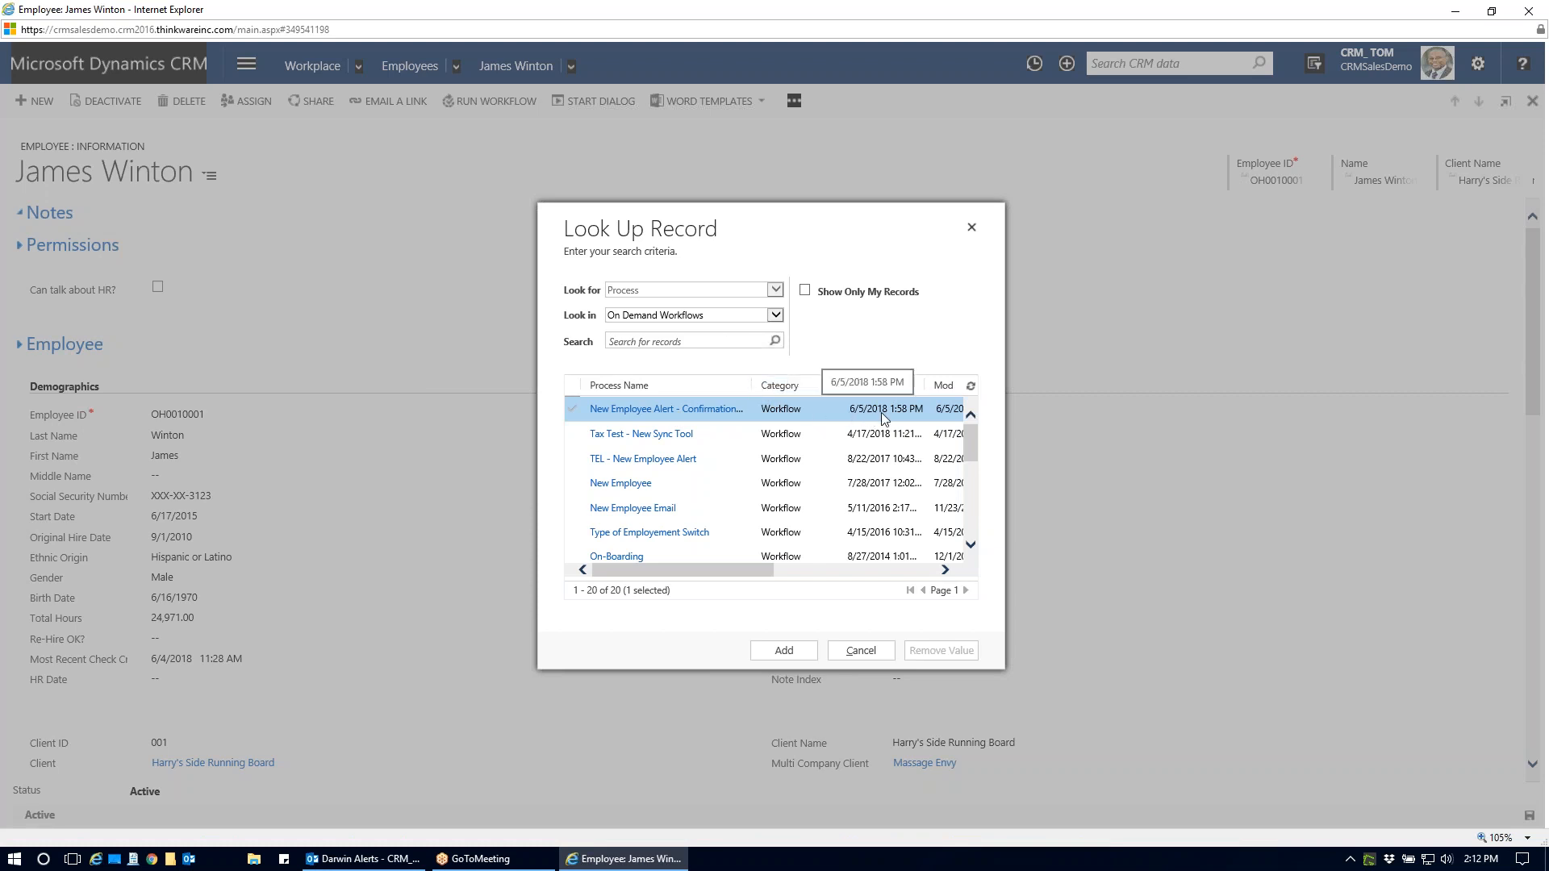
pyautogui.doubleClick(813, 410)
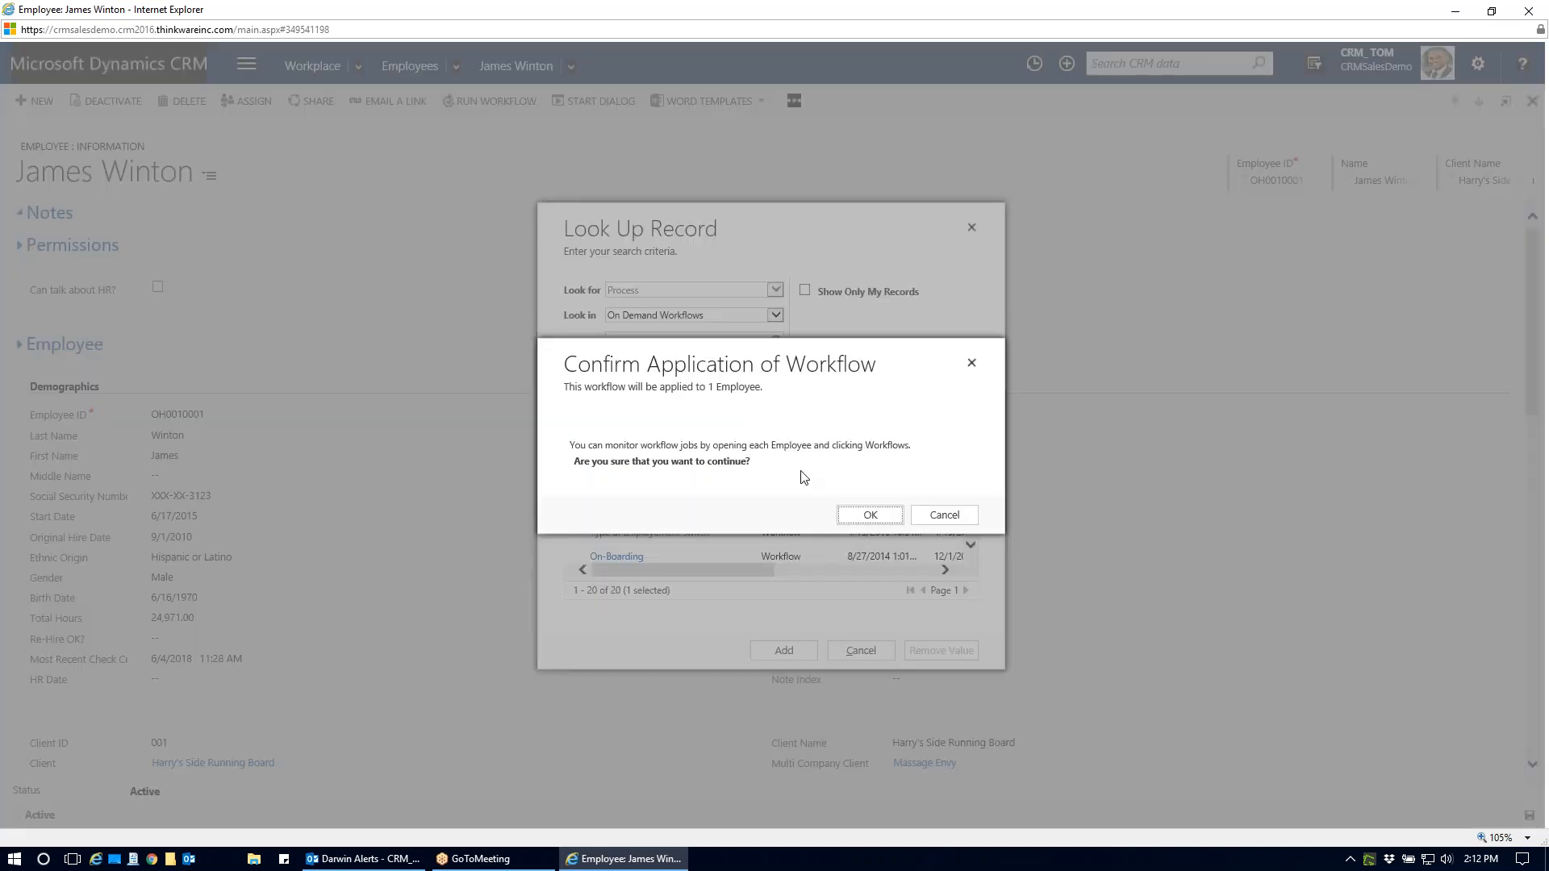
pyautogui.click(867, 515)
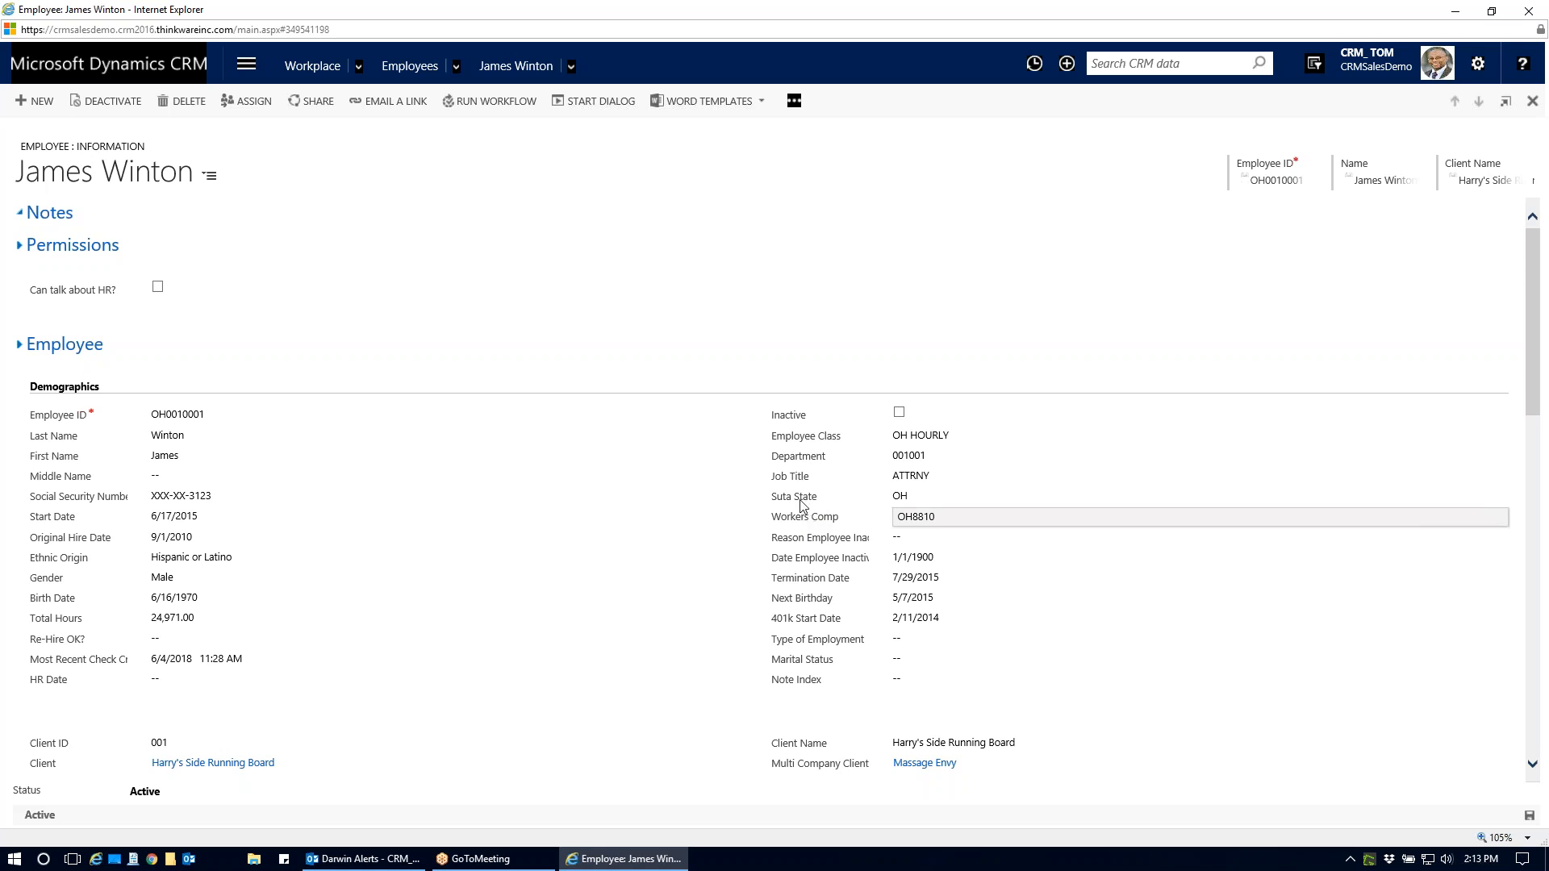
# Open the newest New Employee Alert - Confirmation To Client job from the employee's background processes.
pyautogui.click(572, 68)
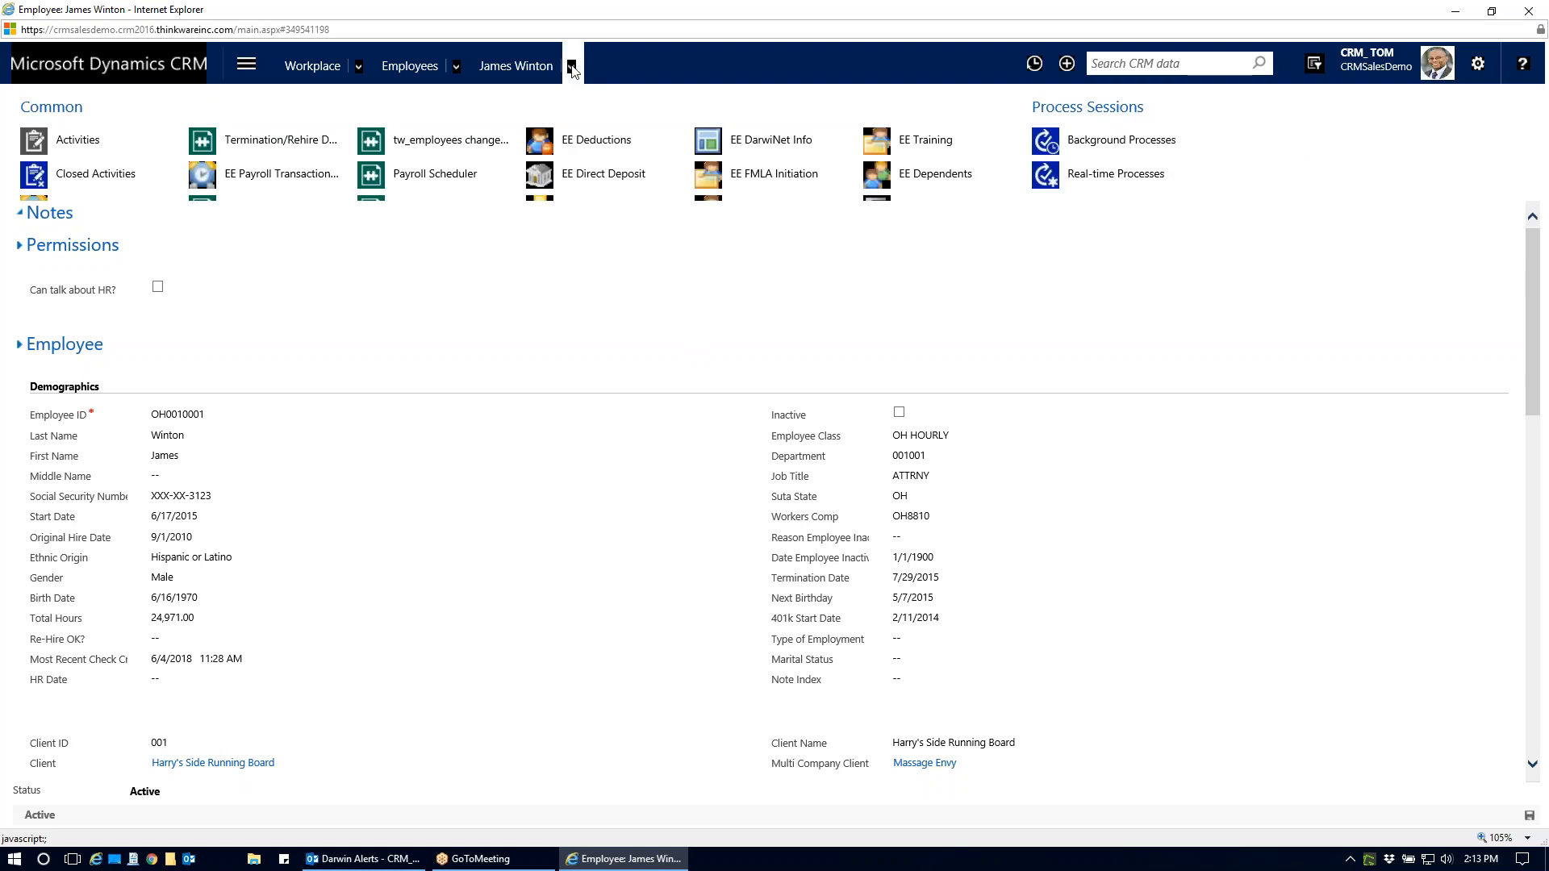
pyautogui.click(1112, 143)
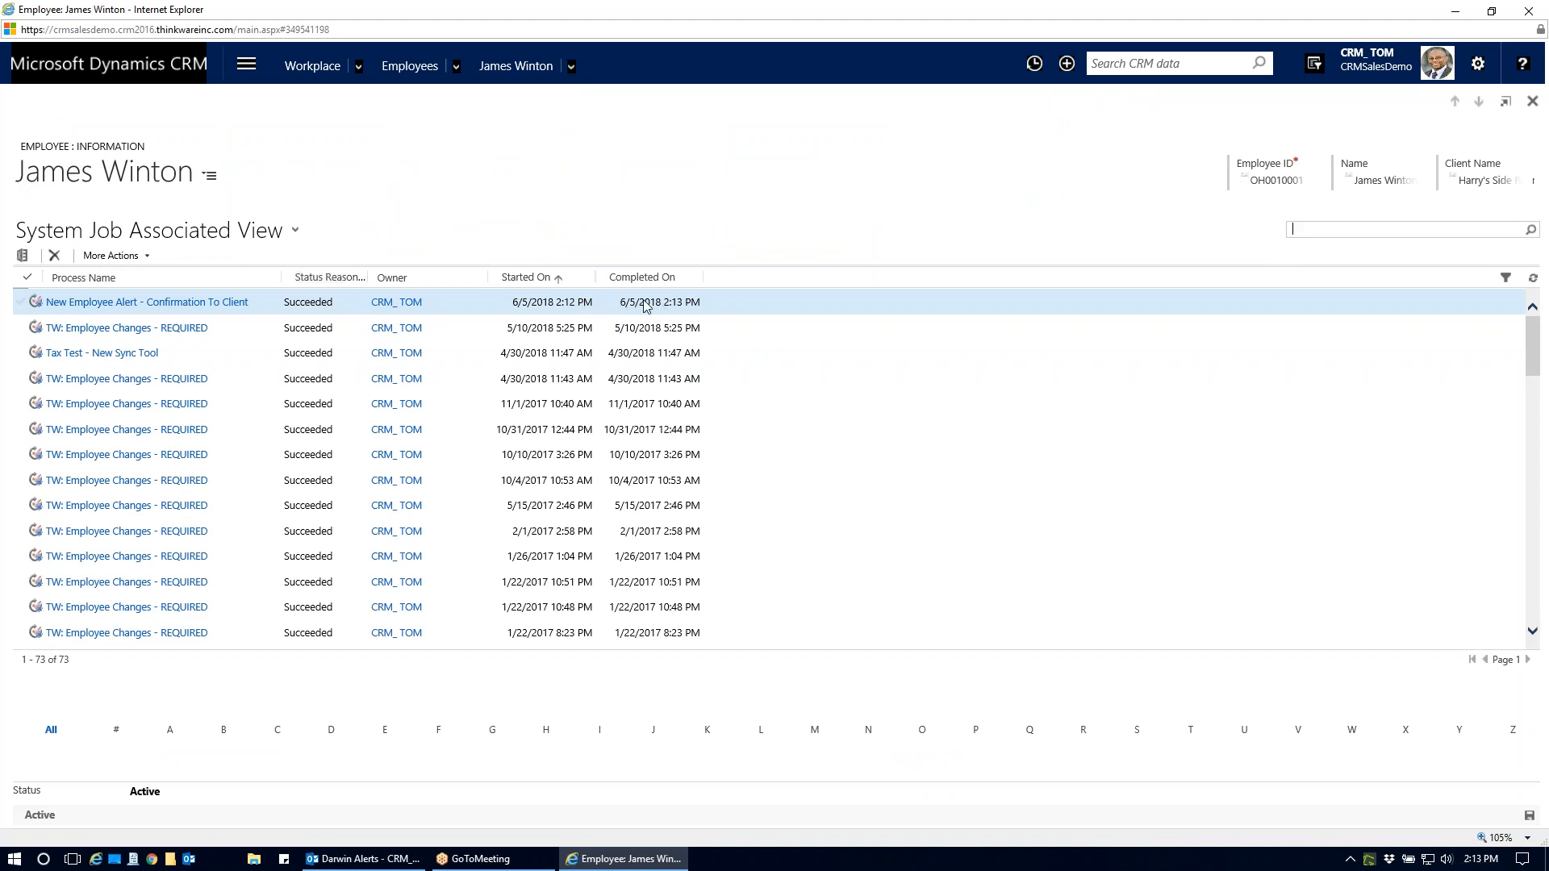
pyautogui.doubleClick(458, 302)
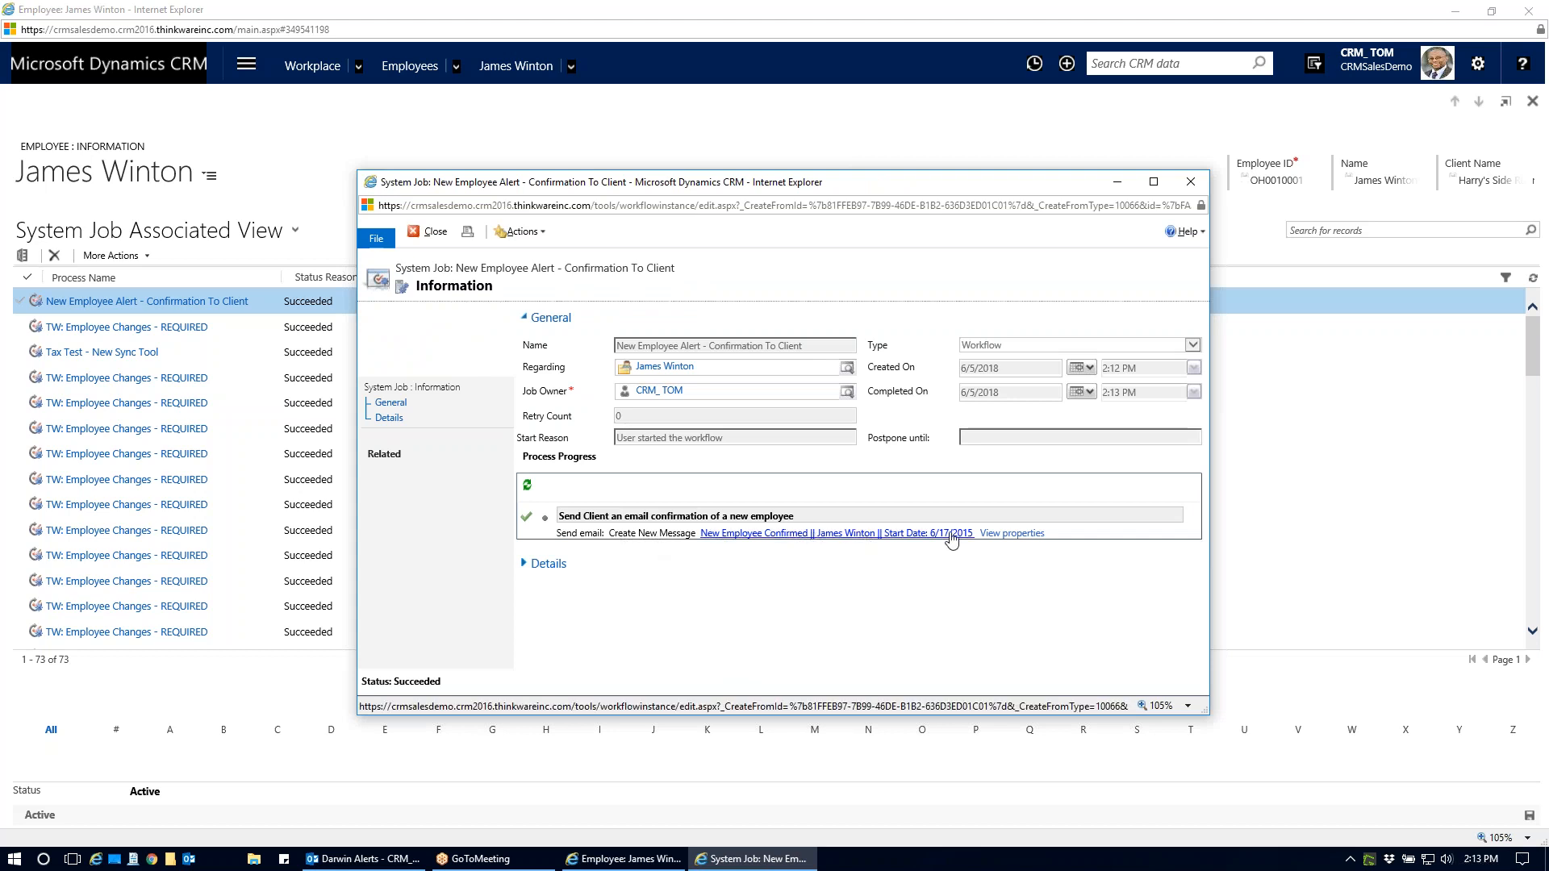
# Check the recipients, subject and body of the email created by the job, and close the email and job windows.
pyautogui.click(906, 534)
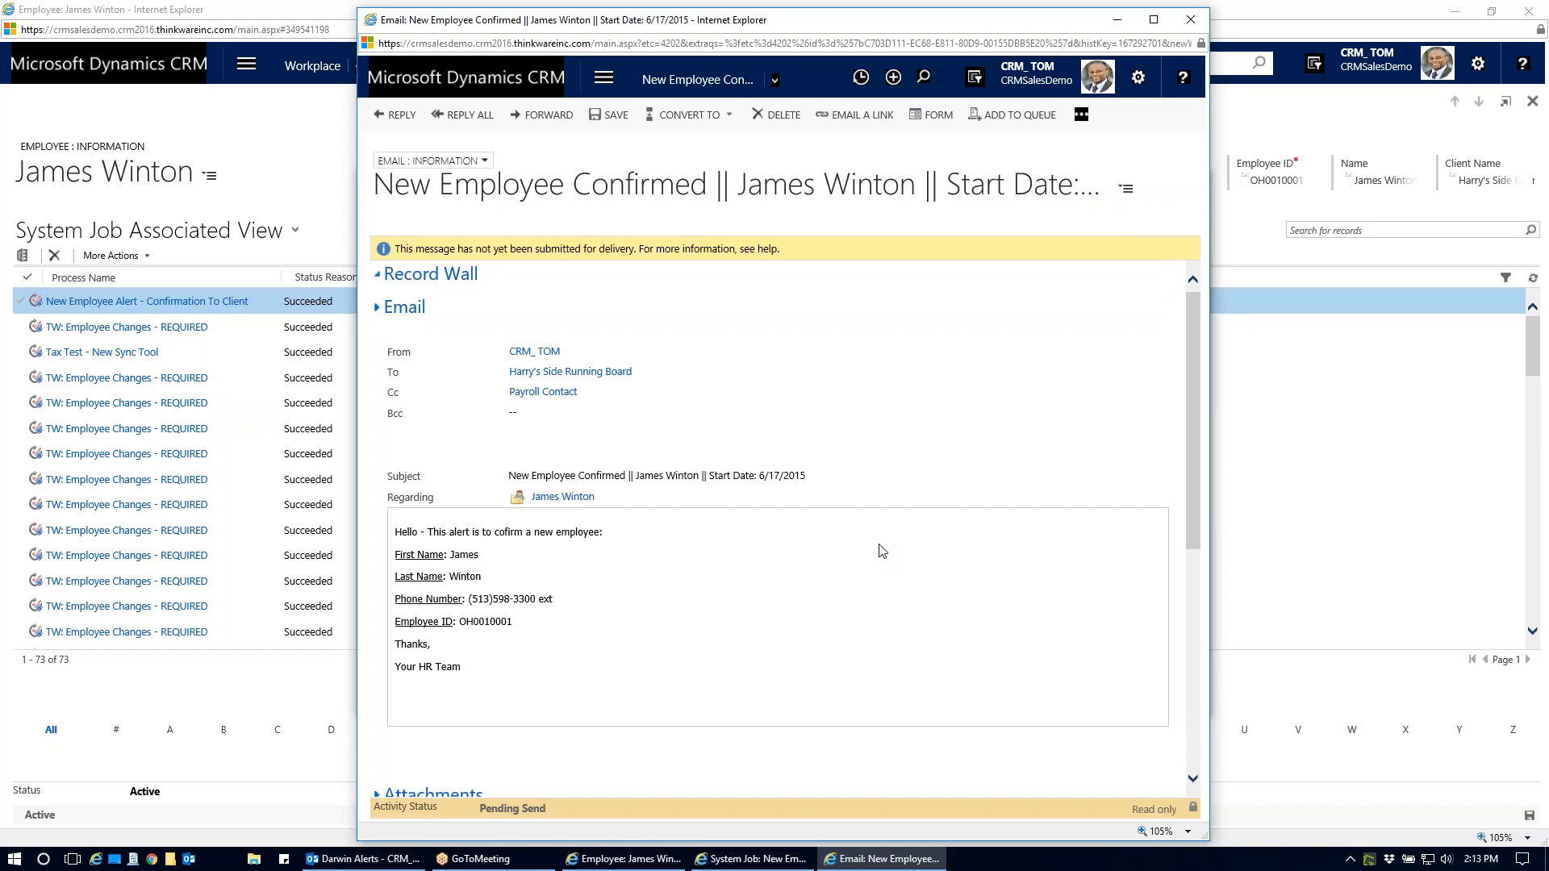
pyautogui.scroll(-1, 873, 547)
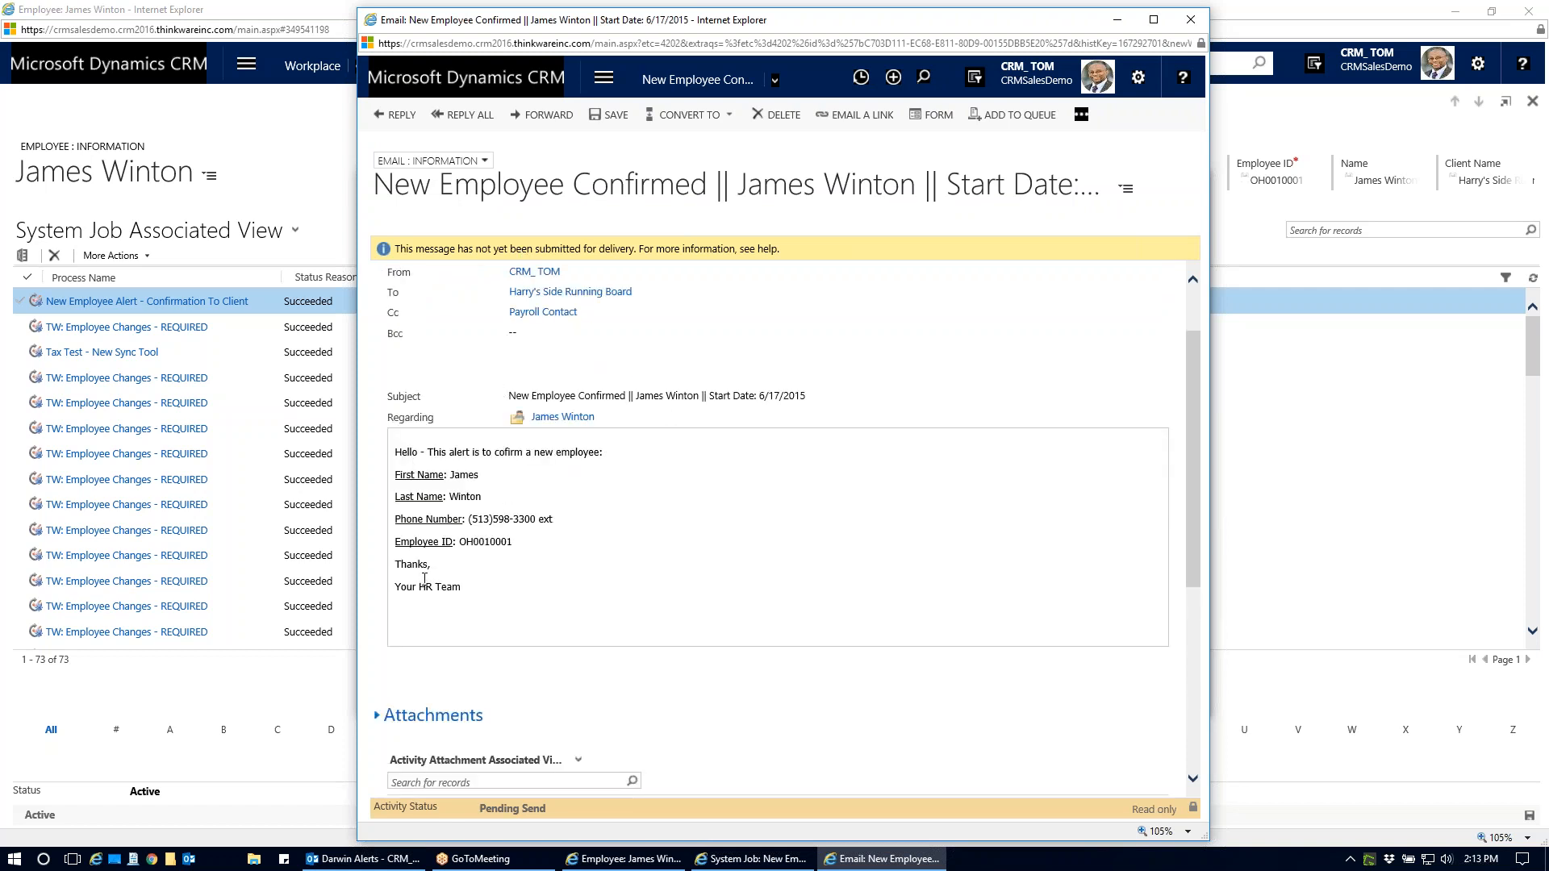
pyautogui.click(1191, 21)
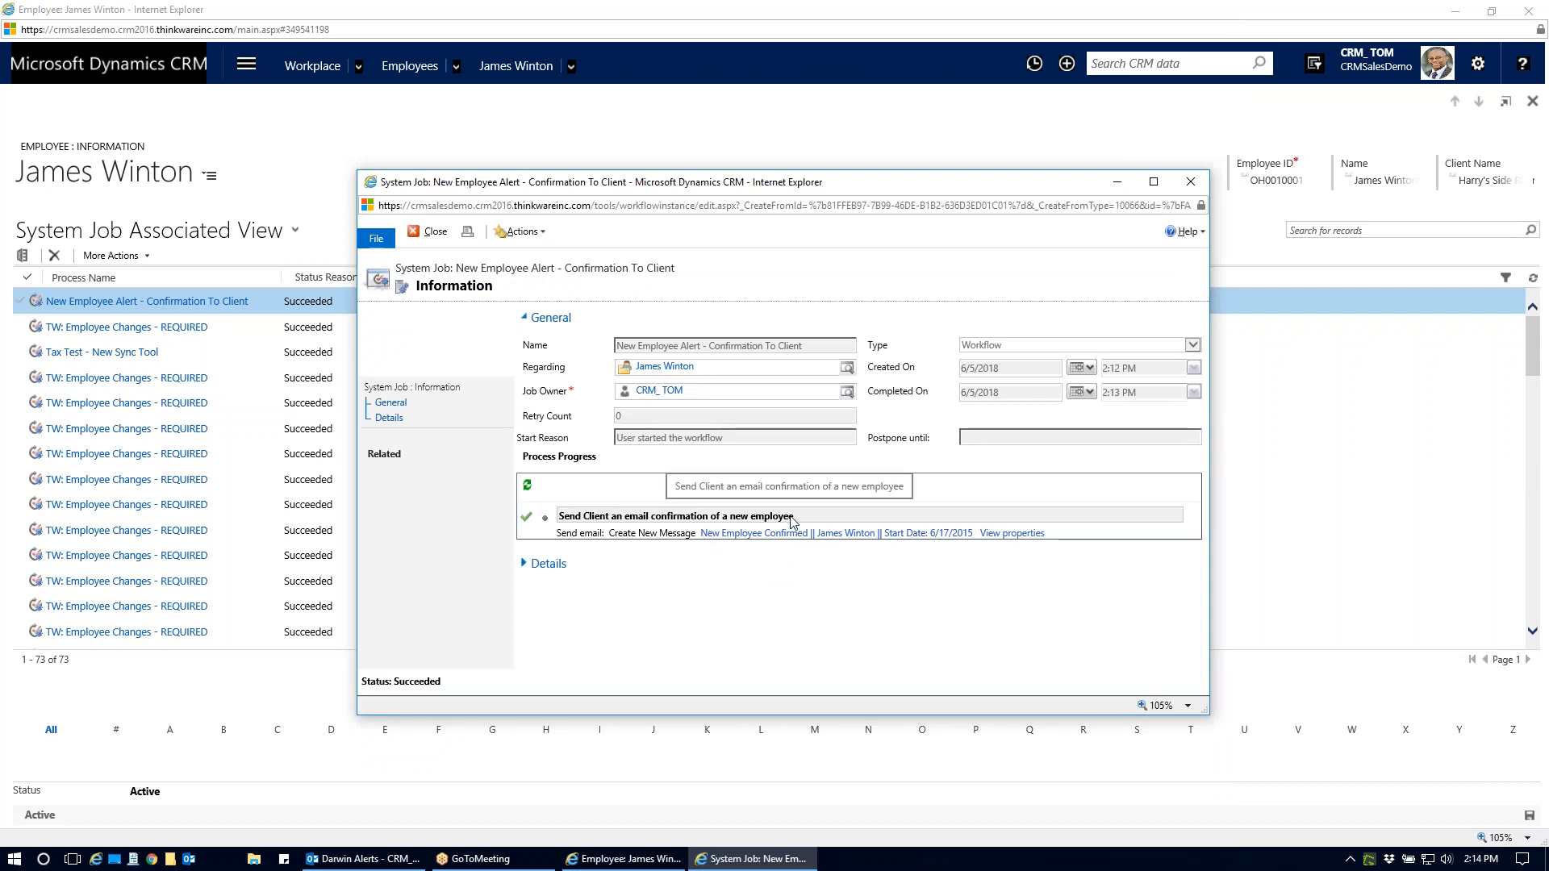
pyautogui.click(1190, 185)
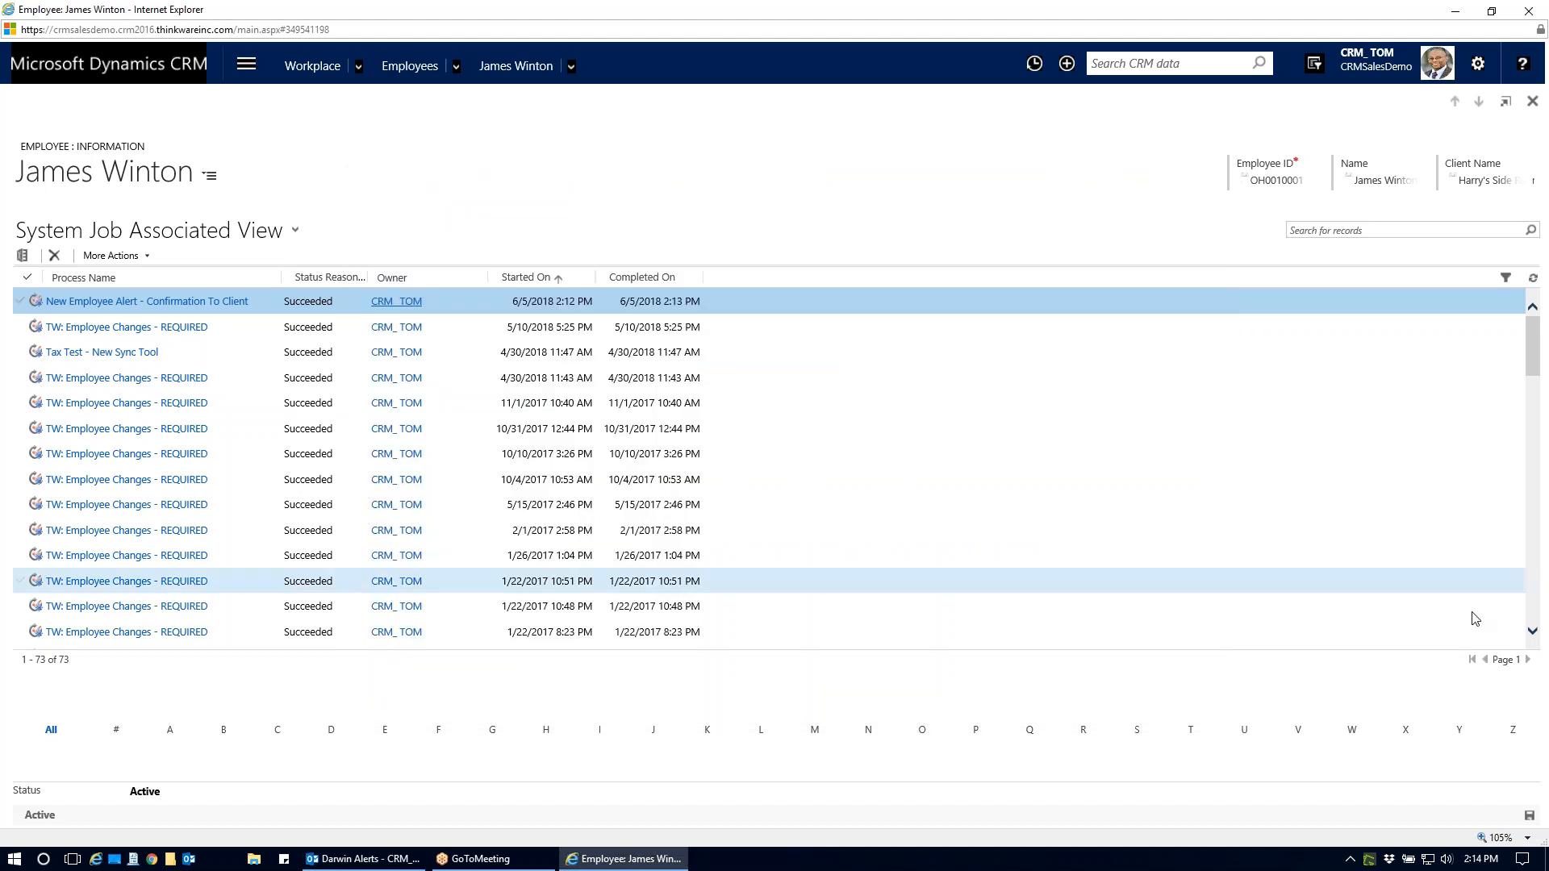